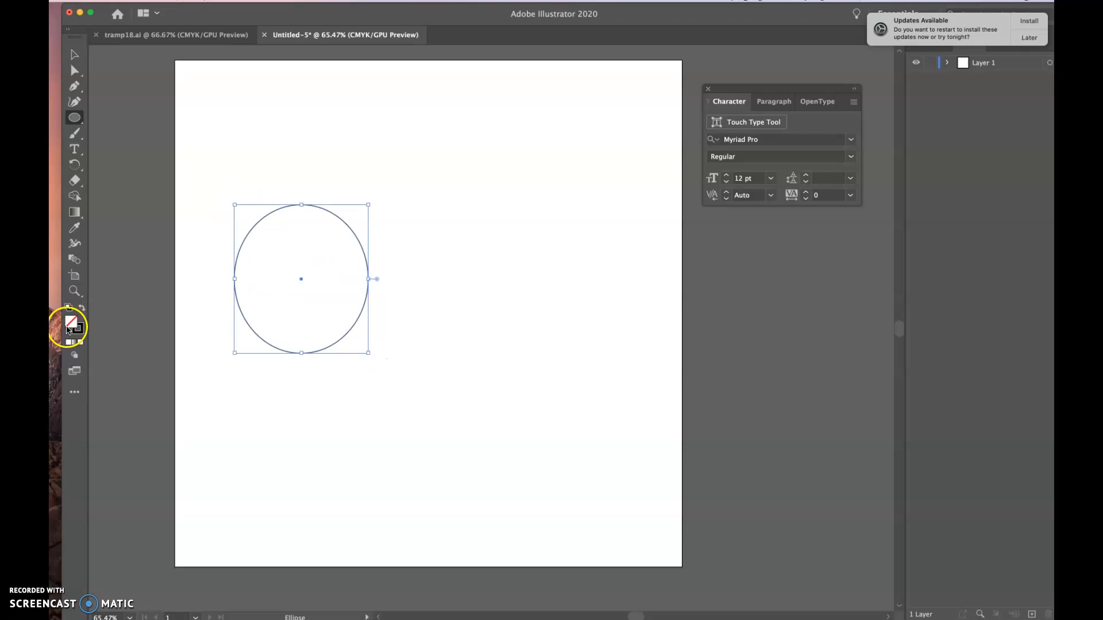
- Fill the ellipse with bright orange and remove its stroke
{"action": "double_click", "coordinate": [71, 325]}
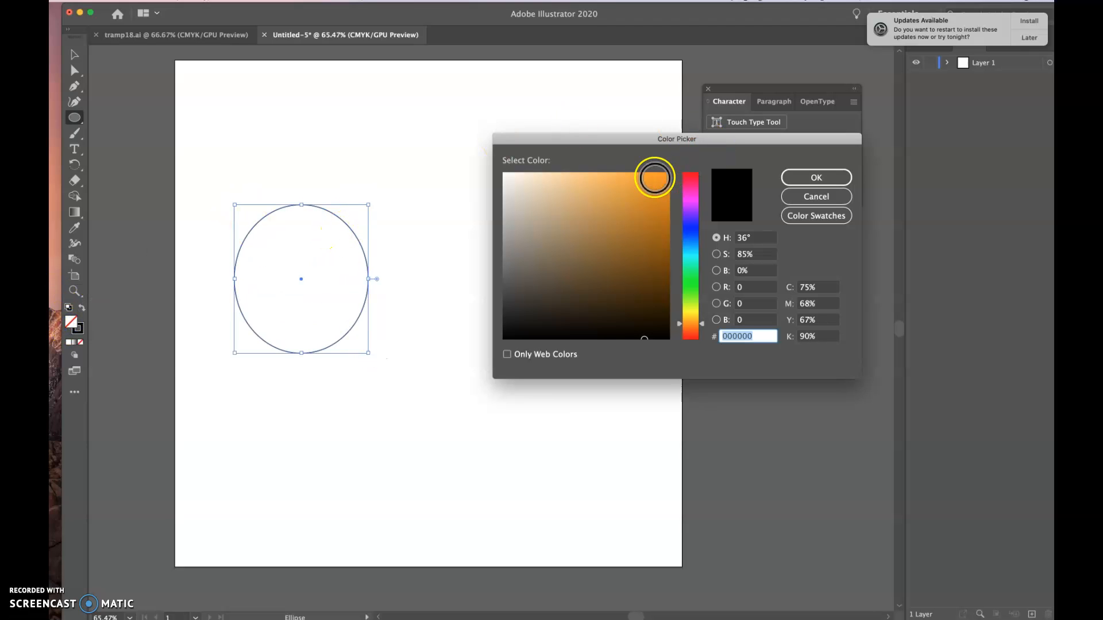
{"action": "left_click", "coordinate": [660, 177]}
{"action": "left_click", "coordinate": [818, 177]}
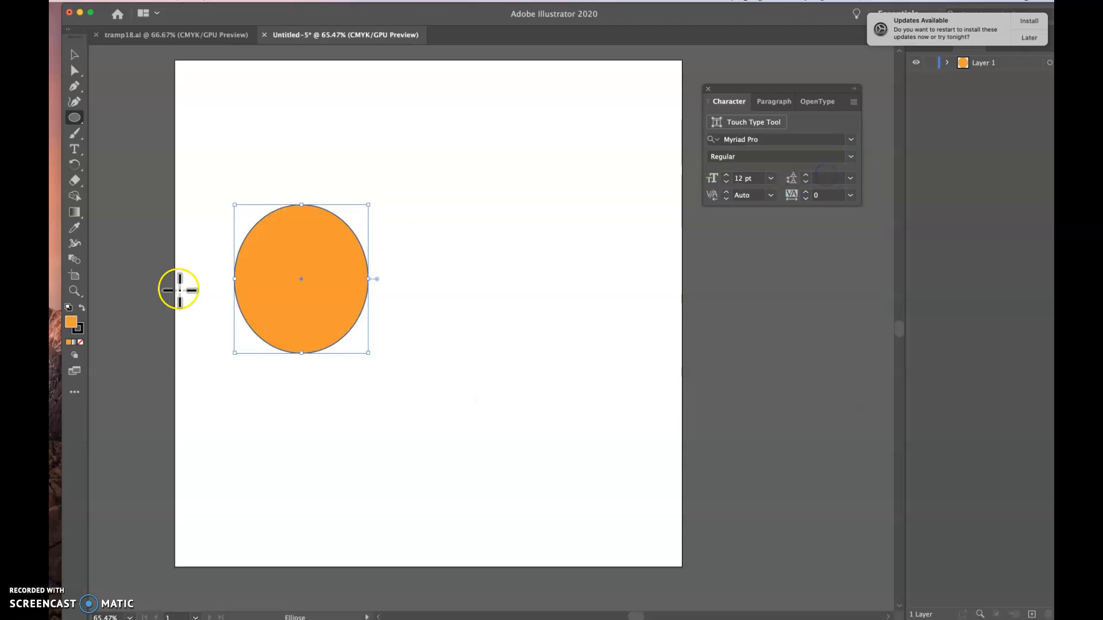
{"action": "left_click", "coordinate": [75, 342]}
{"action": "left_click", "coordinate": [80, 342]}
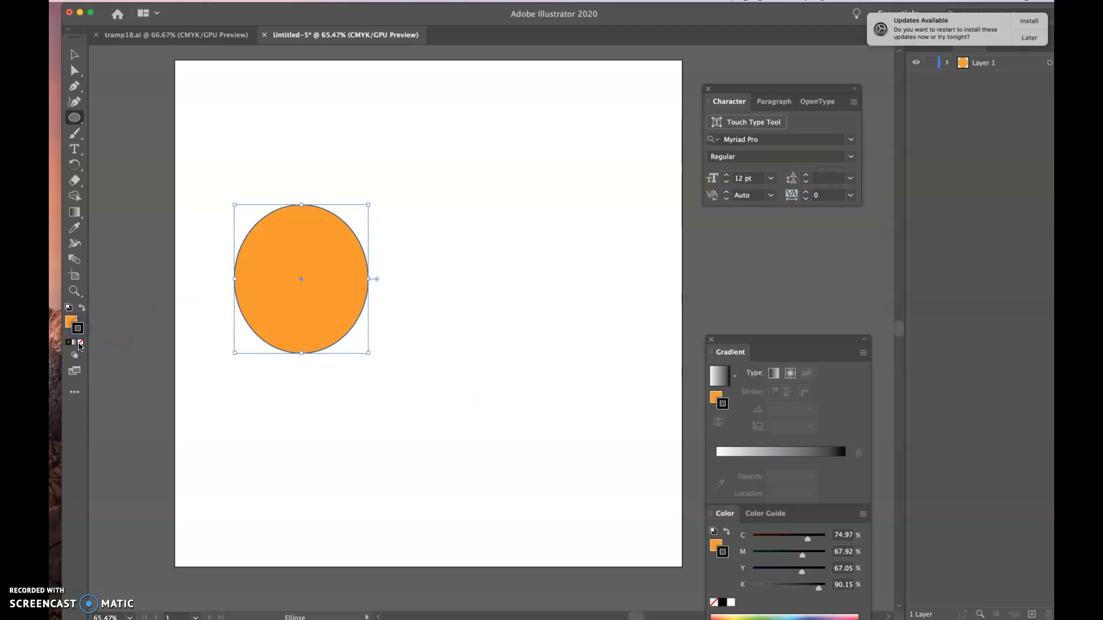
{"action": "left_click", "coordinate": [75, 54]}
- Draw a tilted hexagon overlapping the upper part of the orange ellipse and fill it with magenta E91EF4
{"action": "left_click", "coordinate": [75, 117]}
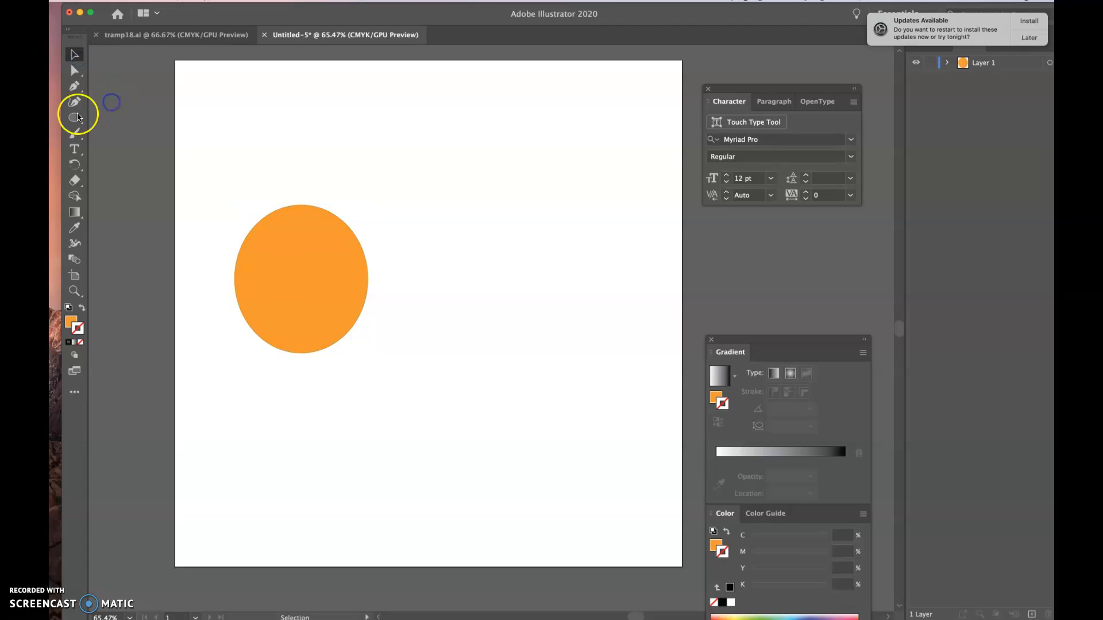
{"action": "left_click_drag", "start_coordinate": [74, 117], "coordinate": [106, 148]}
{"action": "left_click_drag", "start_coordinate": [339, 194], "coordinate": [380, 245]}
{"action": "double_click", "coordinate": [71, 323]}
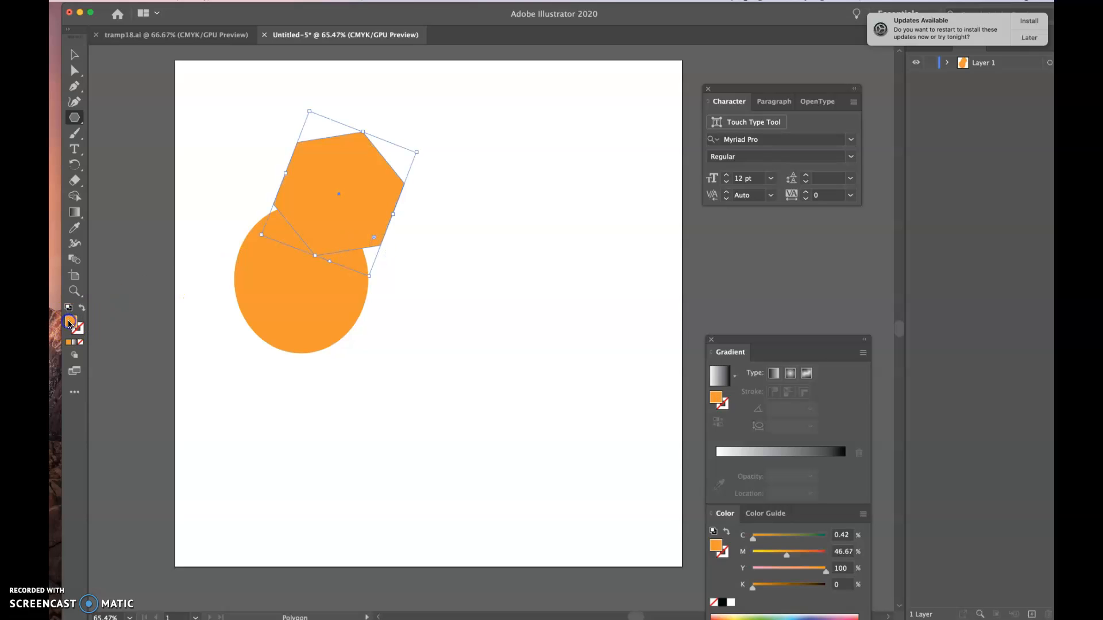
{"action": "left_click", "coordinate": [690, 204]}
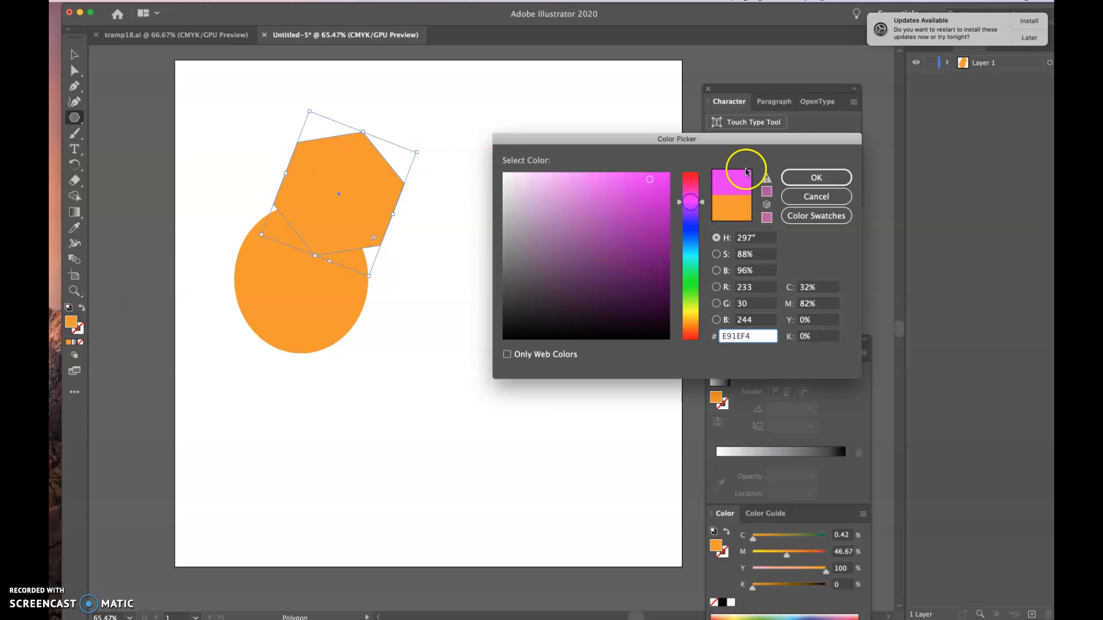
{"action": "left_click", "coordinate": [816, 177]}
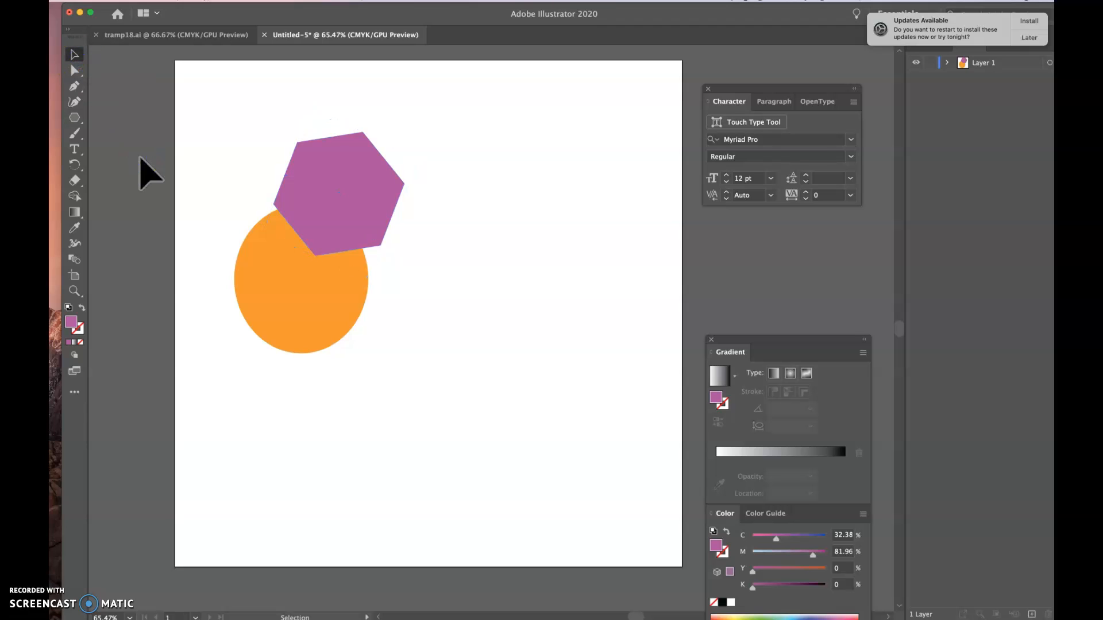
{"action": "left_click", "coordinate": [127, 191]}
- Draw a blue rectangle without a stroke overlapping the lower part of the hexagon and the right side of the orange ellipse
{"action": "double_click", "coordinate": [71, 322]}
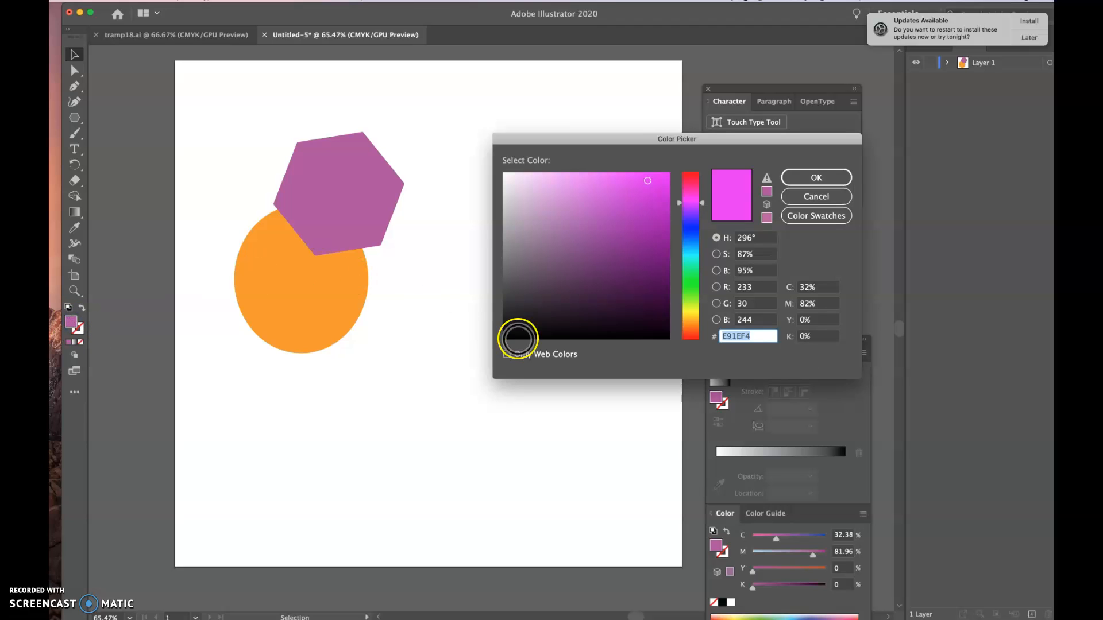
{"action": "left_click", "coordinate": [807, 197]}
{"action": "left_click", "coordinate": [74, 117]}
{"action": "left_click", "coordinate": [76, 118]}
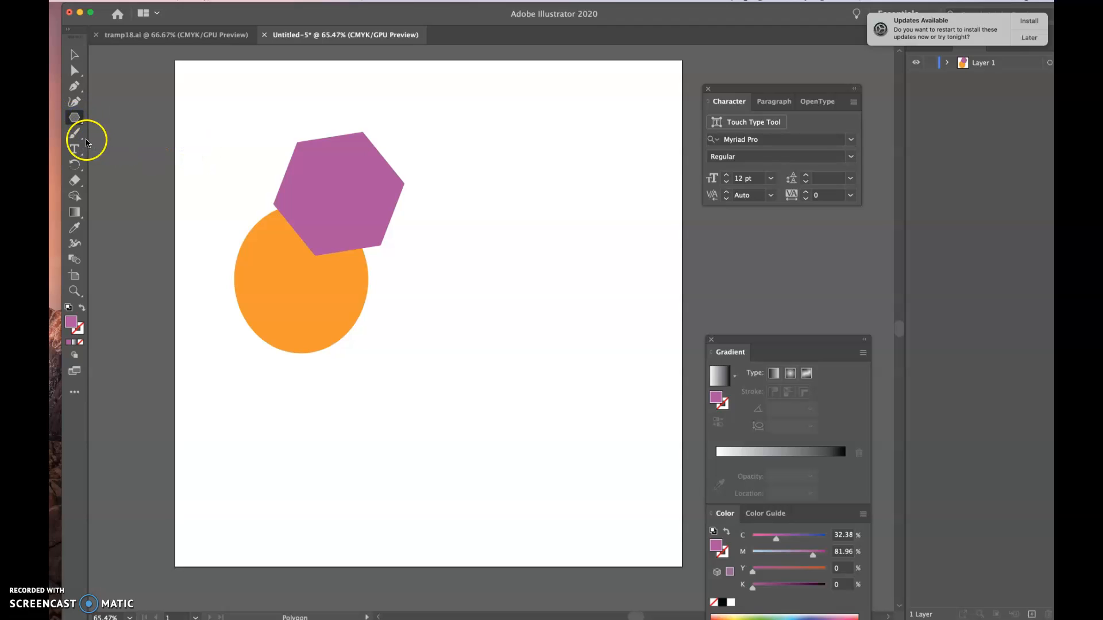
{"action": "left_click", "coordinate": [77, 117]}
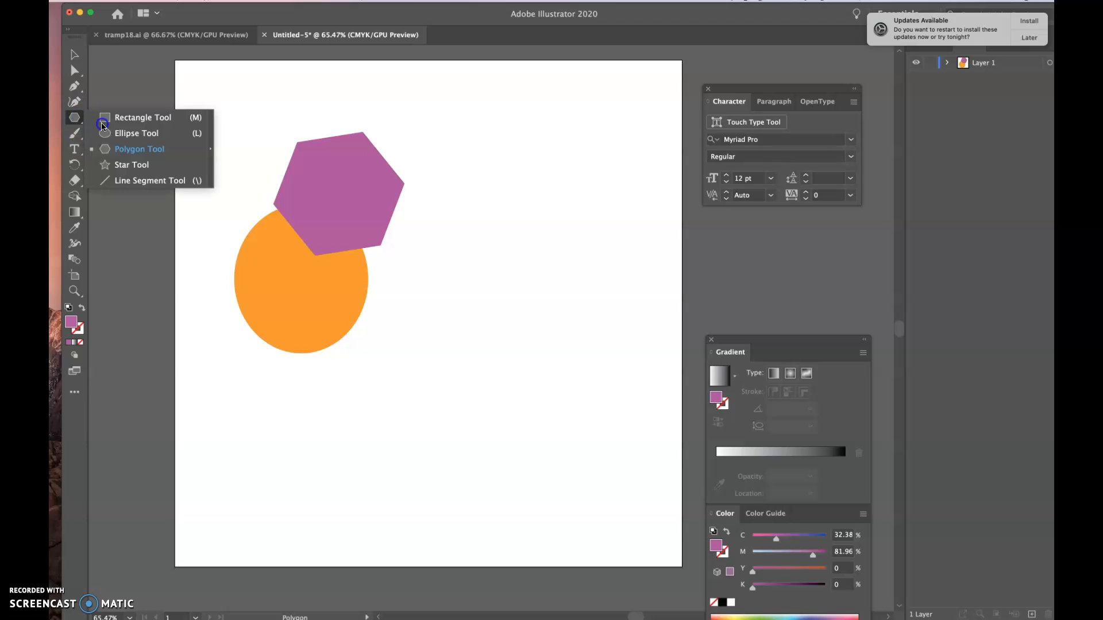
{"action": "left_click", "coordinate": [121, 118]}
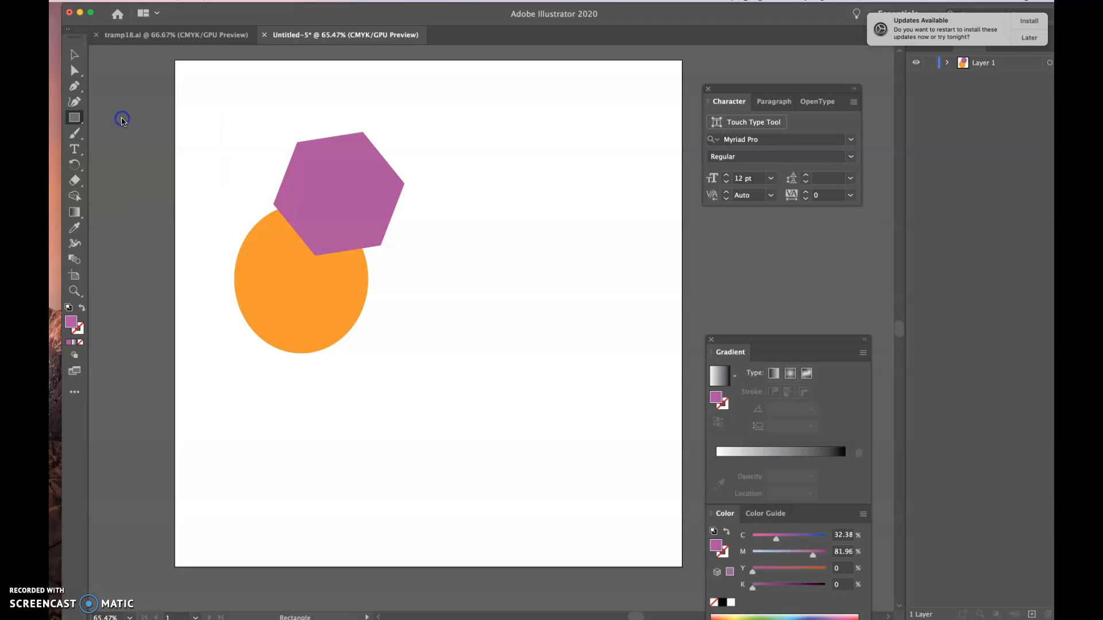
{"action": "double_click", "coordinate": [72, 326]}
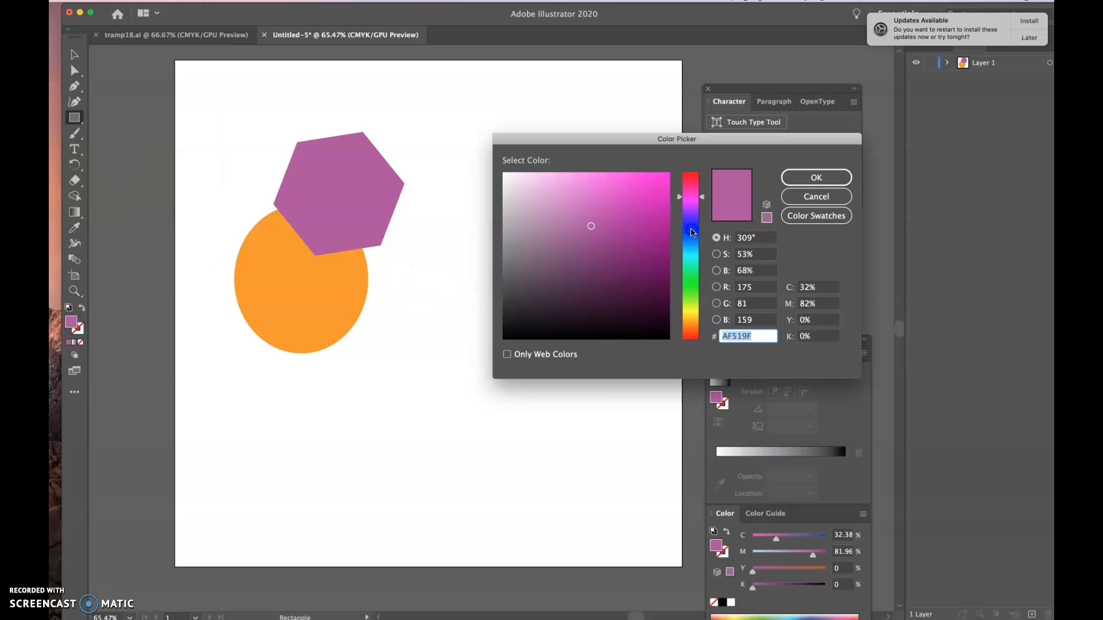
{"action": "left_click", "coordinate": [692, 232]}
{"action": "left_click", "coordinate": [817, 177]}
{"action": "left_click_drag", "start_coordinate": [317, 230], "coordinate": [436, 337]}
{"action": "left_click", "coordinate": [74, 54]}
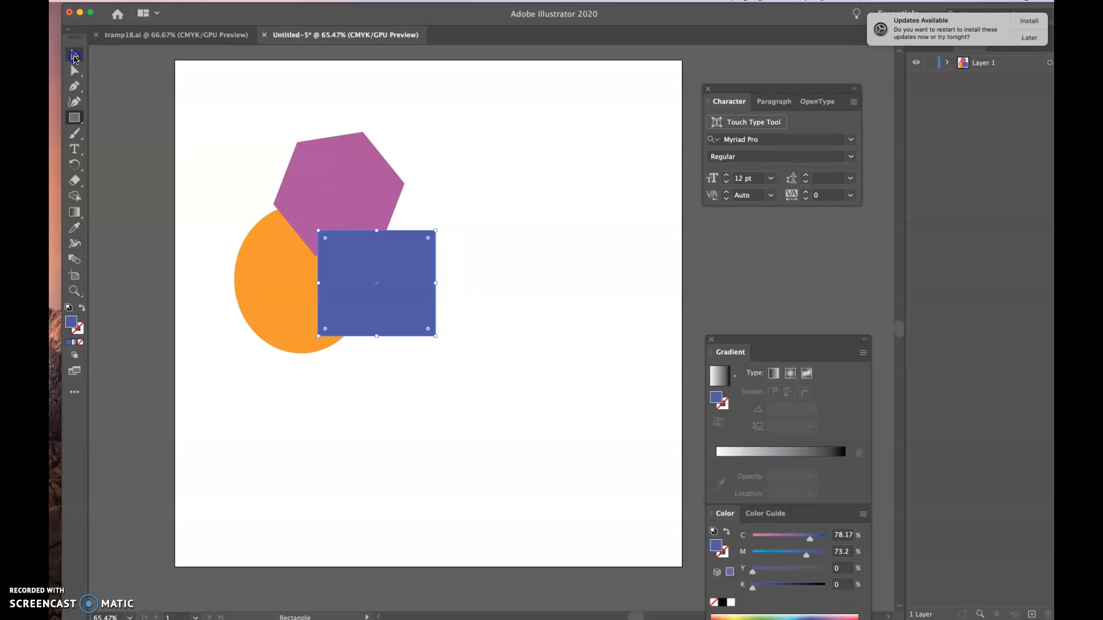
{"action": "left_click", "coordinate": [238, 163]}
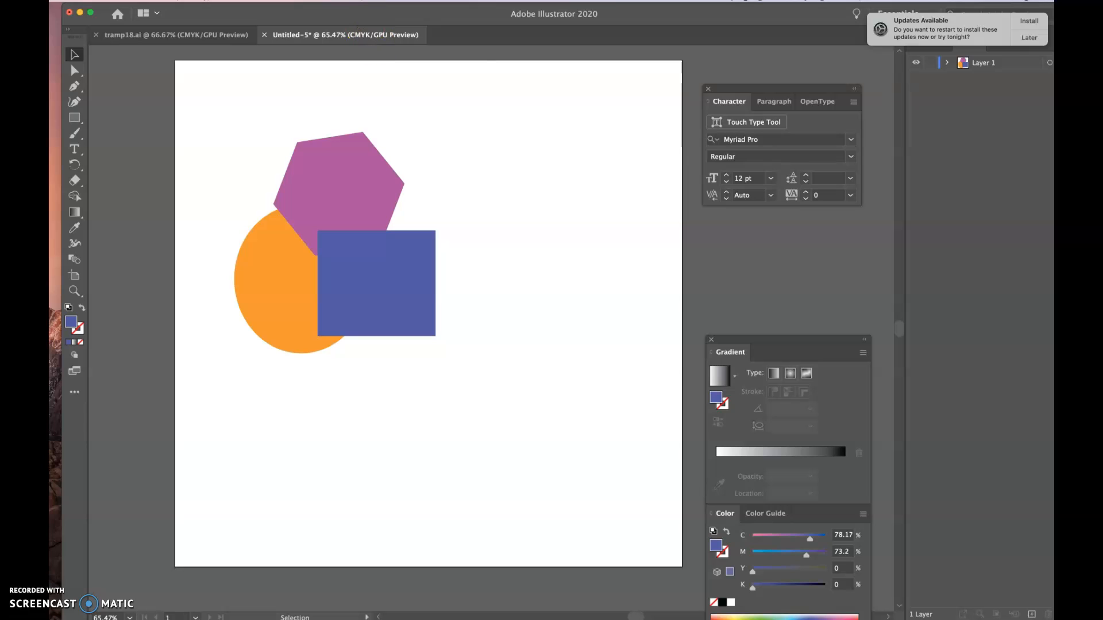
- Open the Pathfinder panel and place it clear of the artwork
{"action": "left_click", "coordinate": [327, 1]}
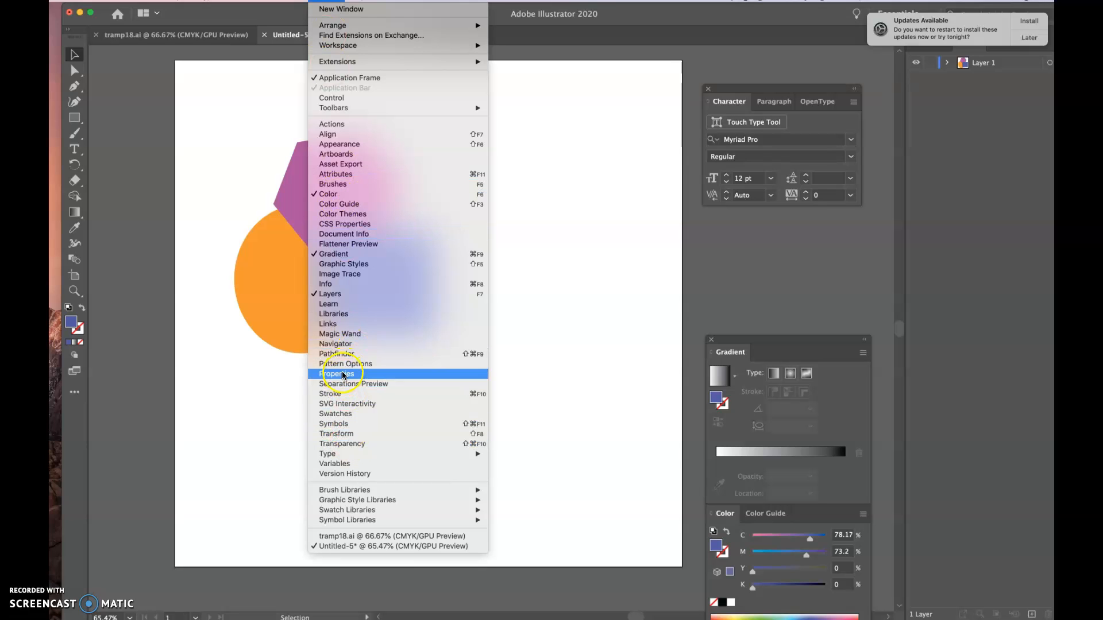
{"action": "left_click", "coordinate": [338, 354]}
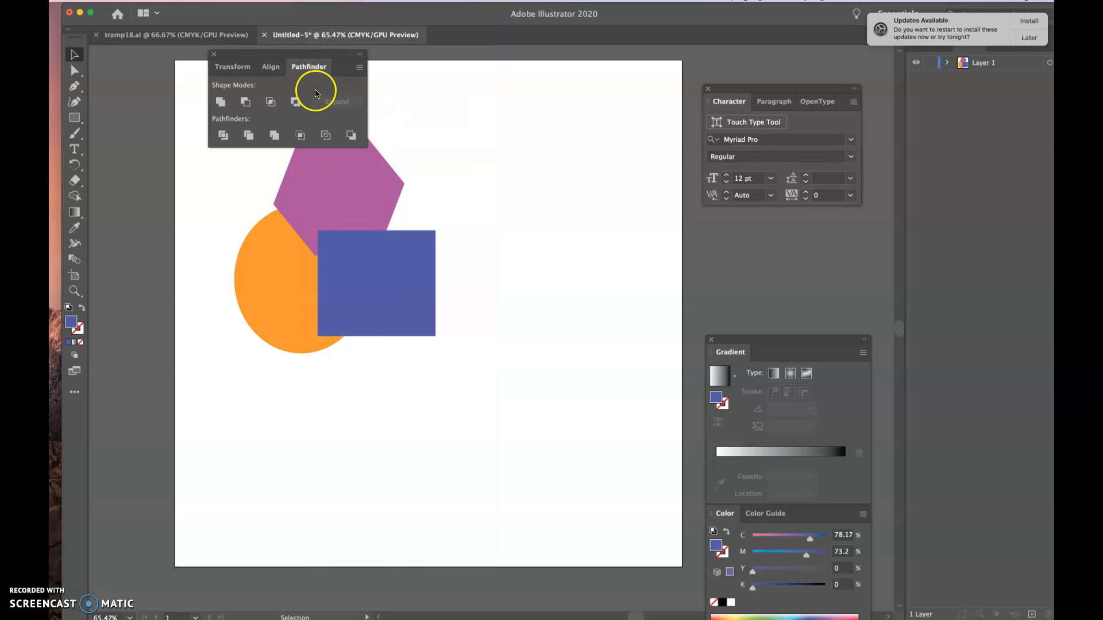
{"action": "left_click_drag", "start_coordinate": [264, 58], "coordinate": [498, 68]}
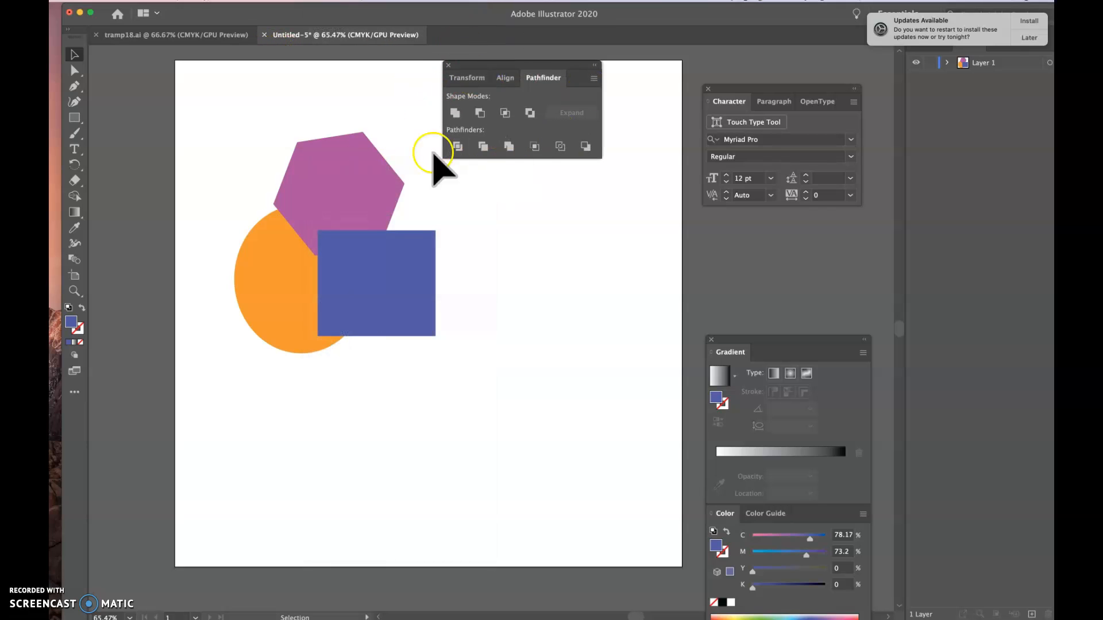
- Try merging the ellipse, hexagon and rectangle with Pathfinder Unite, then undo the merge
{"action": "left_click_drag", "start_coordinate": [239, 115], "coordinate": [400, 315]}
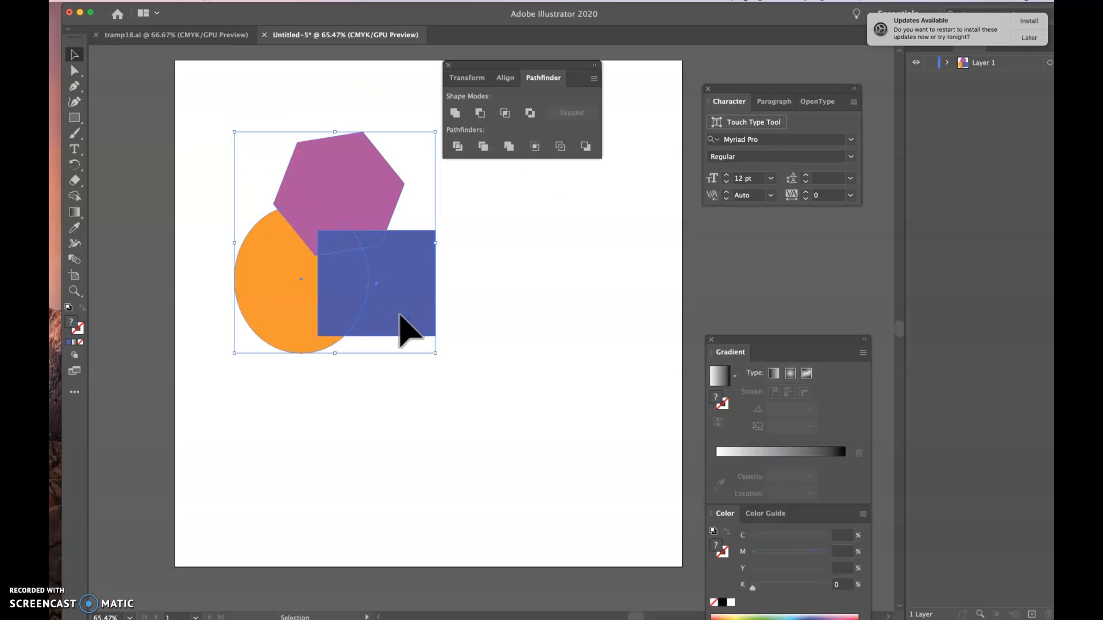
{"action": "left_click", "coordinate": [456, 114]}
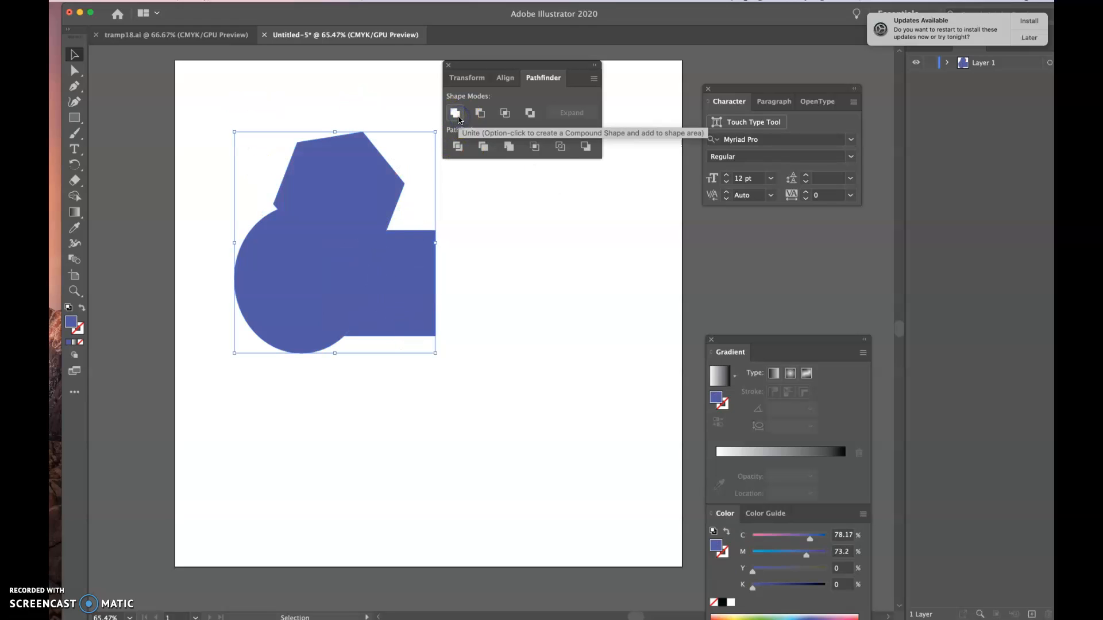
{"action": "key", "text": "super+z"}
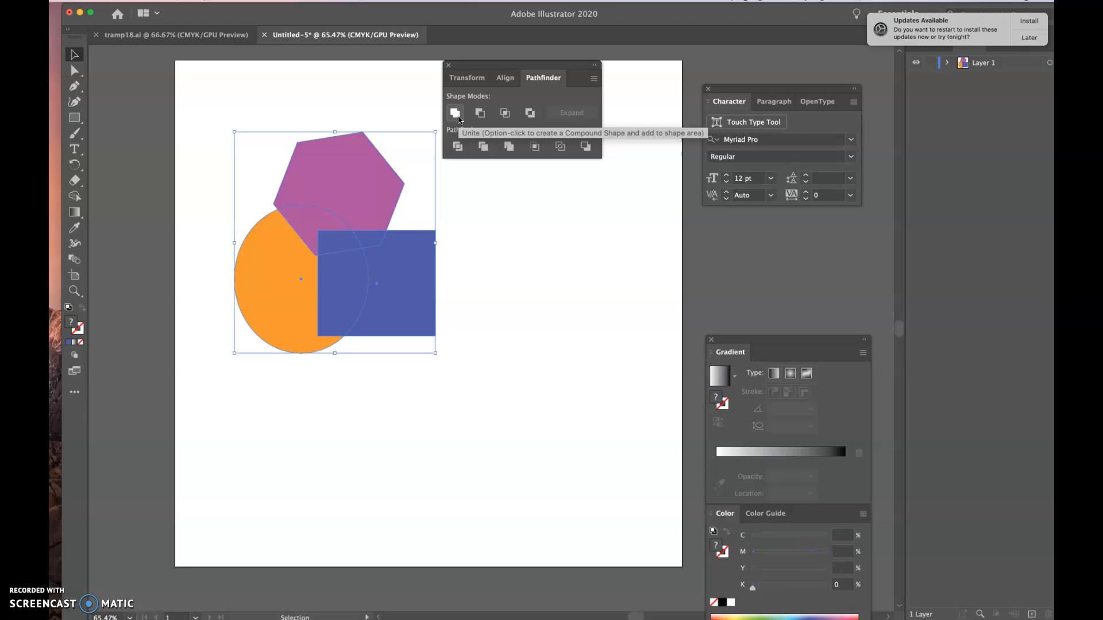
- Divide the three overlapping shapes with Pathfinder Divide and move the whole group slightly down the artboard
{"action": "left_click", "coordinate": [457, 147]}
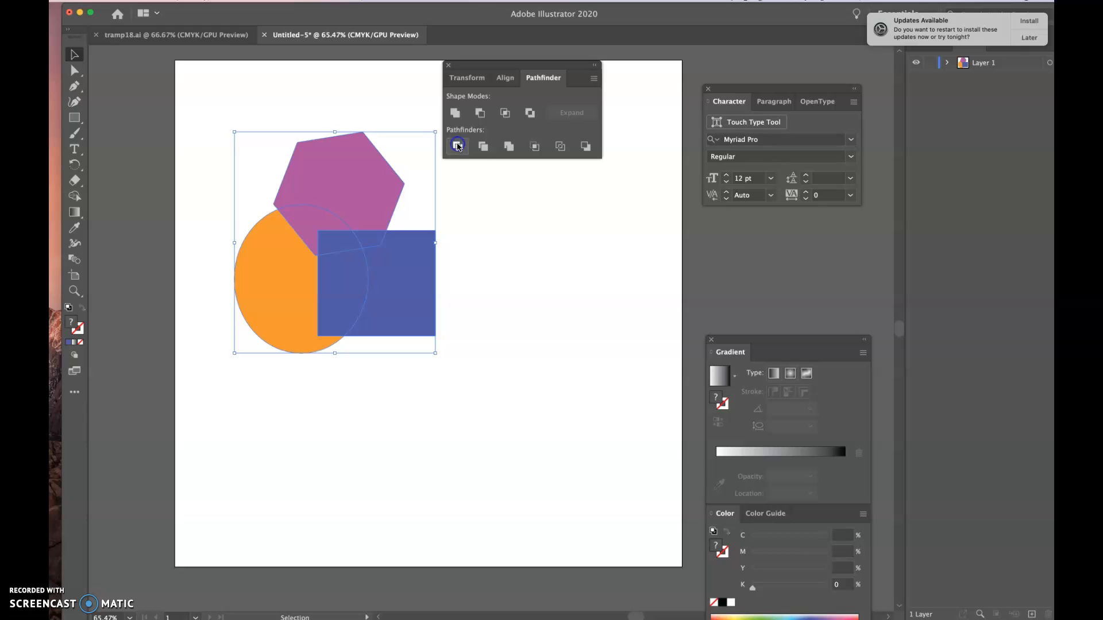
{"action": "left_click", "coordinate": [348, 91]}
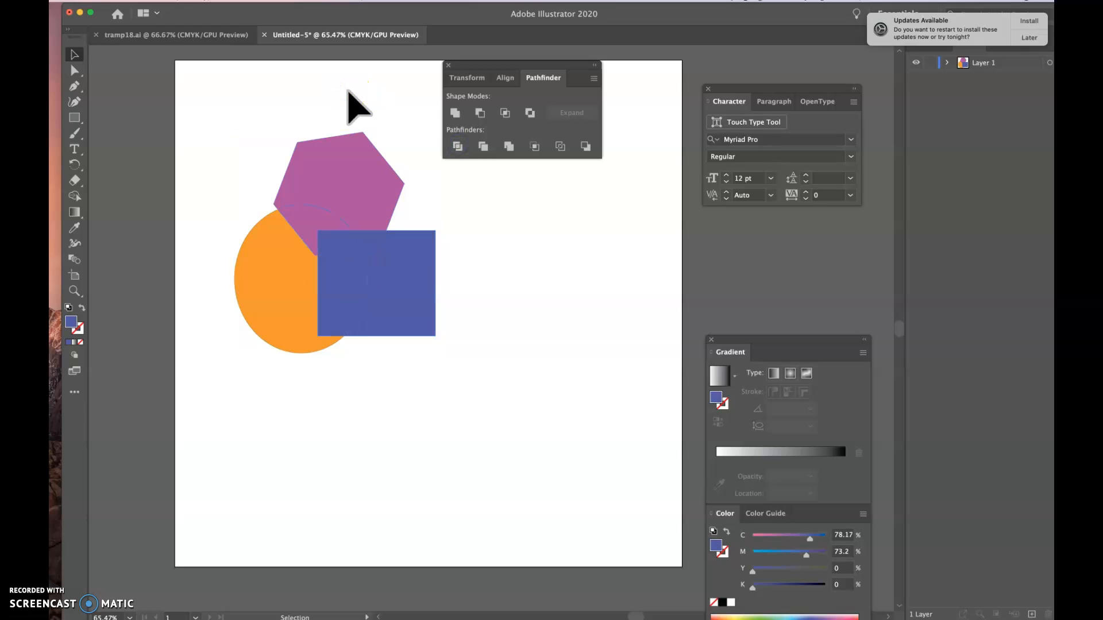
{"action": "left_click", "coordinate": [344, 123]}
{"action": "left_click_drag", "start_coordinate": [360, 167], "coordinate": [352, 233]}
{"action": "left_click", "coordinate": [337, 91]}
{"action": "left_click", "coordinate": [308, 155]}
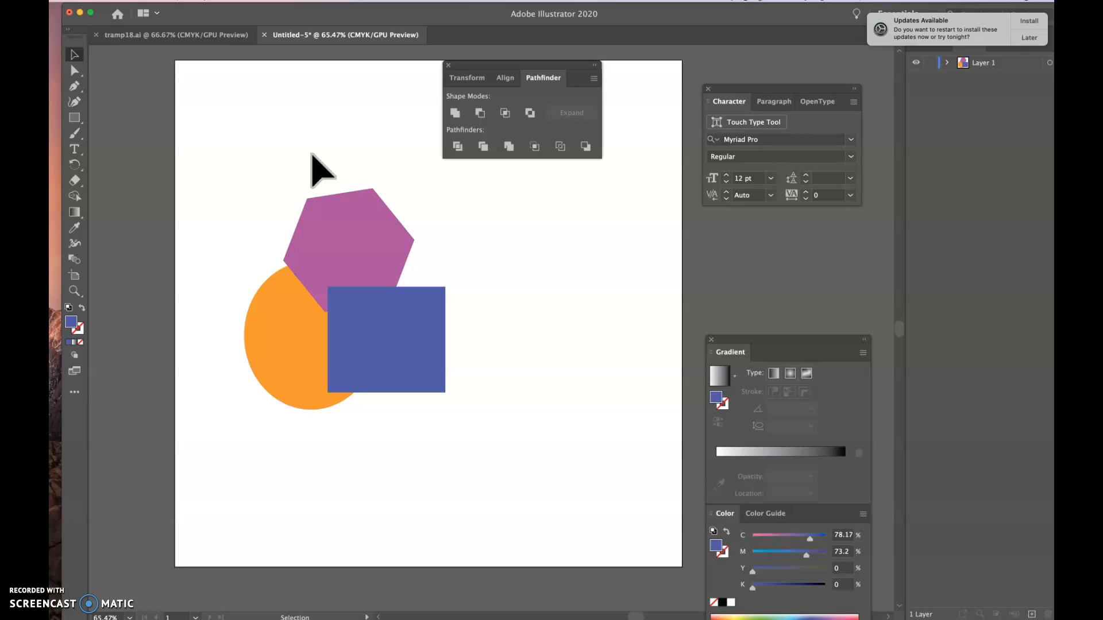
- Ungroup the divided artwork into separate pieces and deselect it
{"action": "left_click_drag", "start_coordinate": [234, 172], "coordinate": [447, 396]}
{"action": "left_click", "coordinate": [450, 147]}
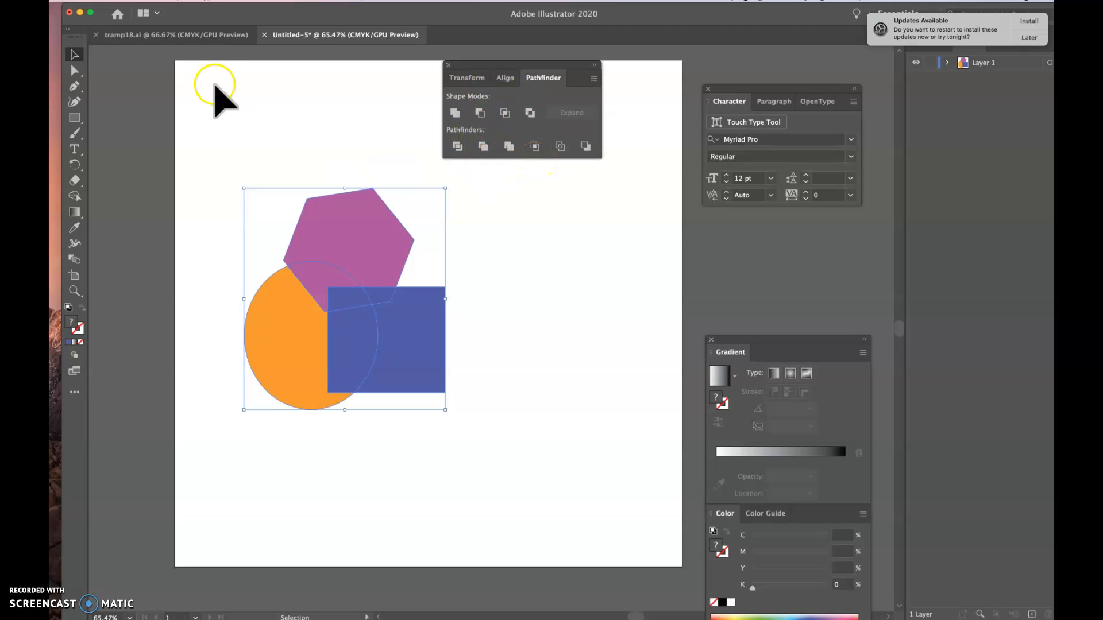
{"action": "left_click", "coordinate": [186, 5]}
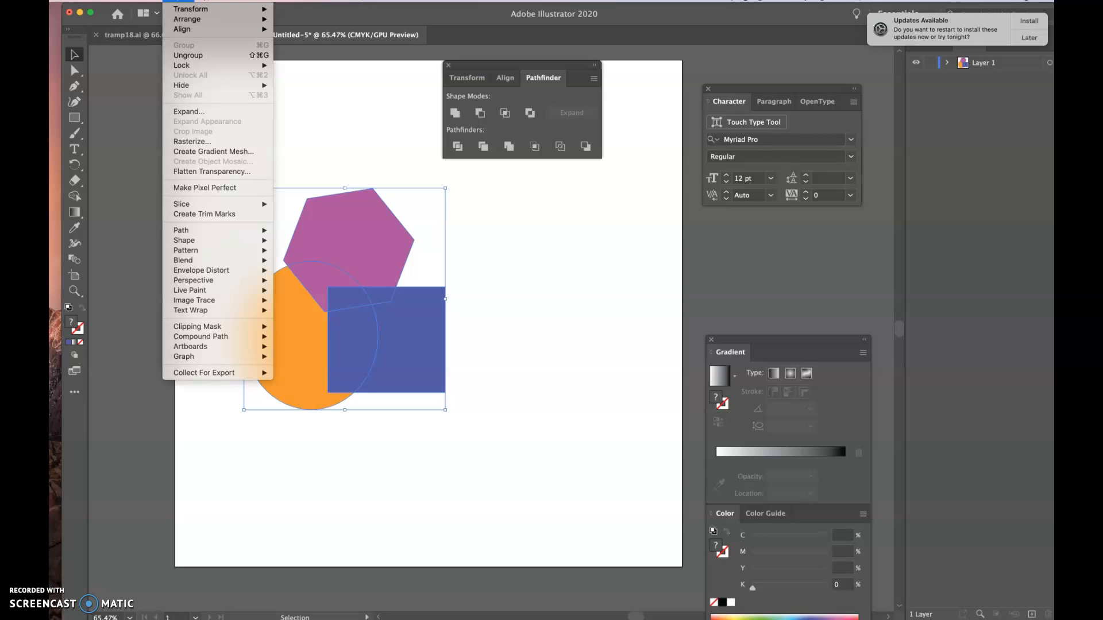
{"action": "left_click", "coordinate": [189, 56]}
{"action": "left_click", "coordinate": [236, 151]}
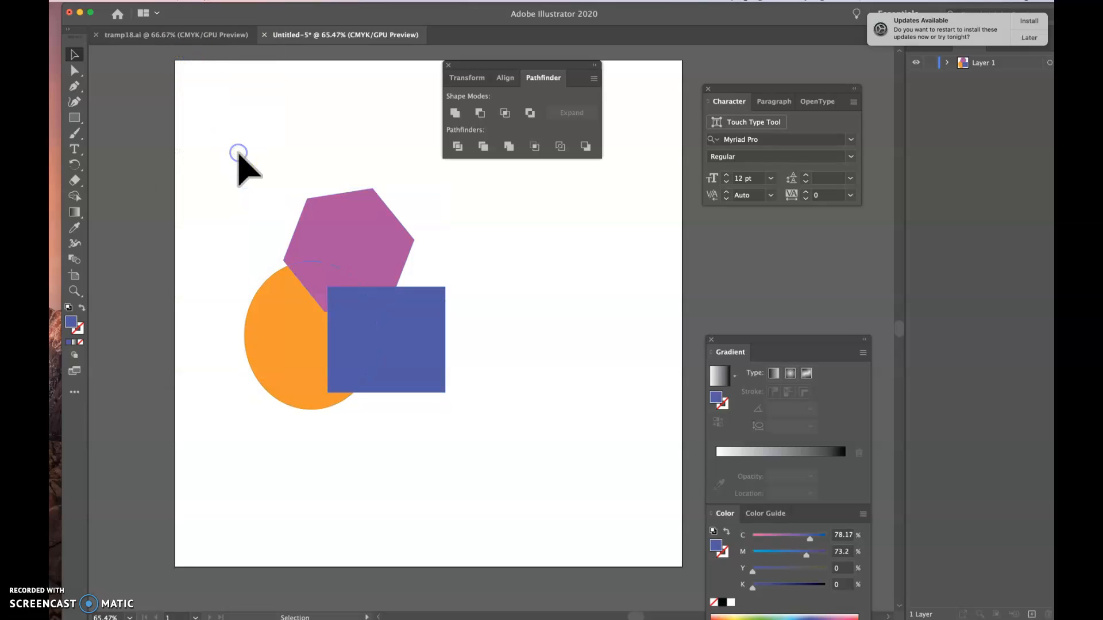
- Pull the two blue overlap pieces and the purple overlap piece away from the artwork, and select each of the remaining pieces in turn
{"action": "left_click_drag", "start_coordinate": [339, 304], "coordinate": [440, 266]}
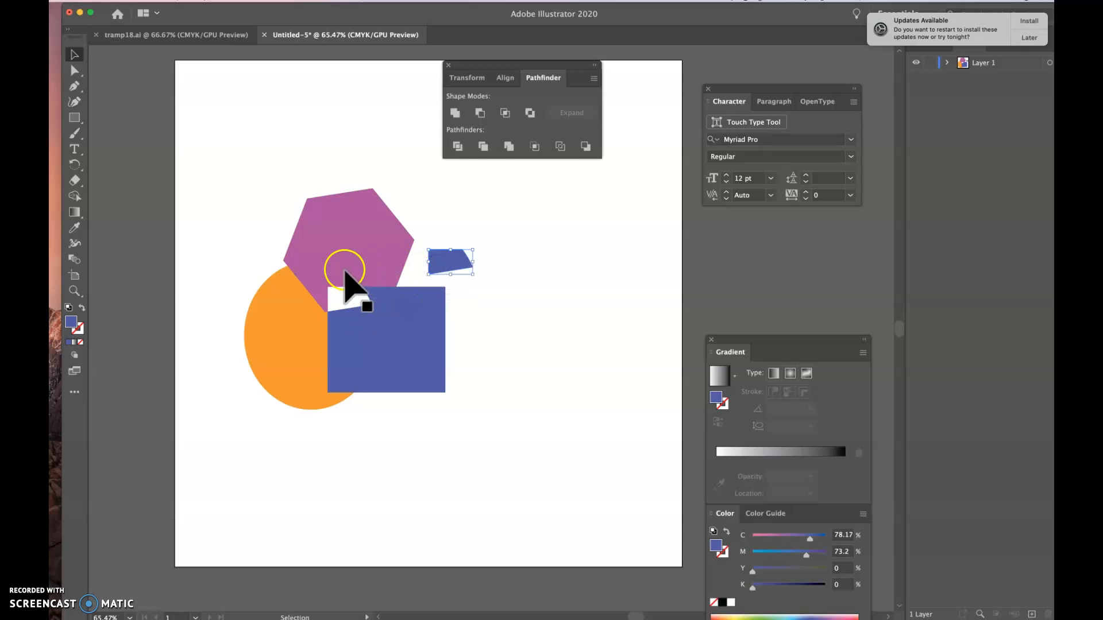
{"action": "left_click", "coordinate": [310, 282]}
{"action": "left_click_drag", "start_coordinate": [309, 281], "coordinate": [256, 154]}
{"action": "left_click", "coordinate": [360, 355]}
{"action": "left_click_drag", "start_coordinate": [352, 353], "coordinate": [549, 345]}
{"action": "left_click", "coordinate": [455, 429]}
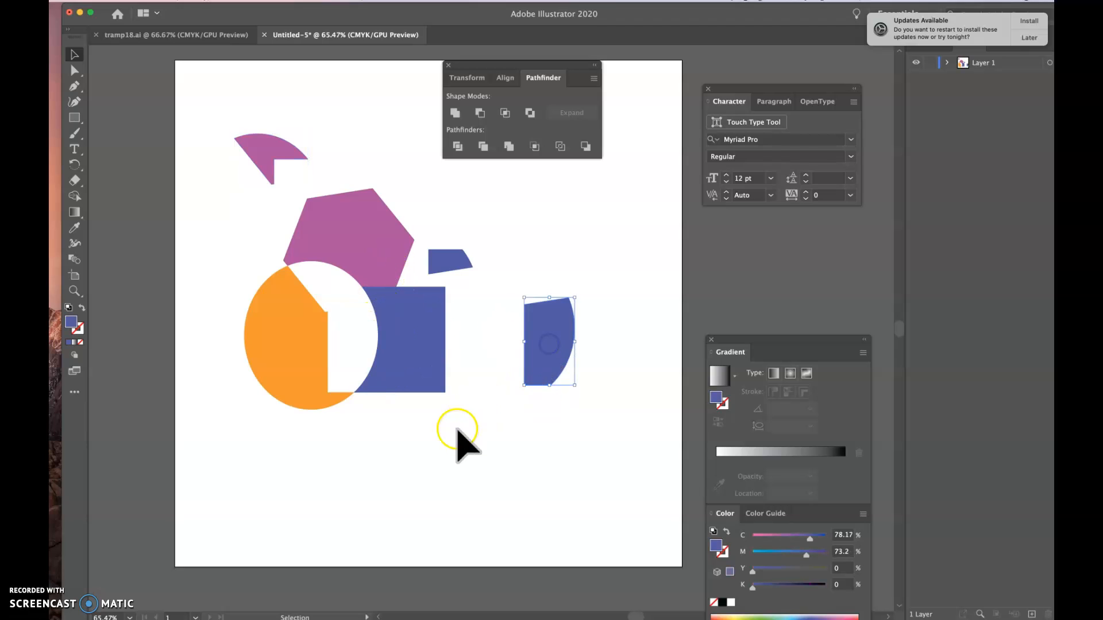
{"action": "left_click", "coordinate": [391, 266]}
{"action": "left_click", "coordinate": [297, 356]}
{"action": "left_click", "coordinate": [388, 358]}
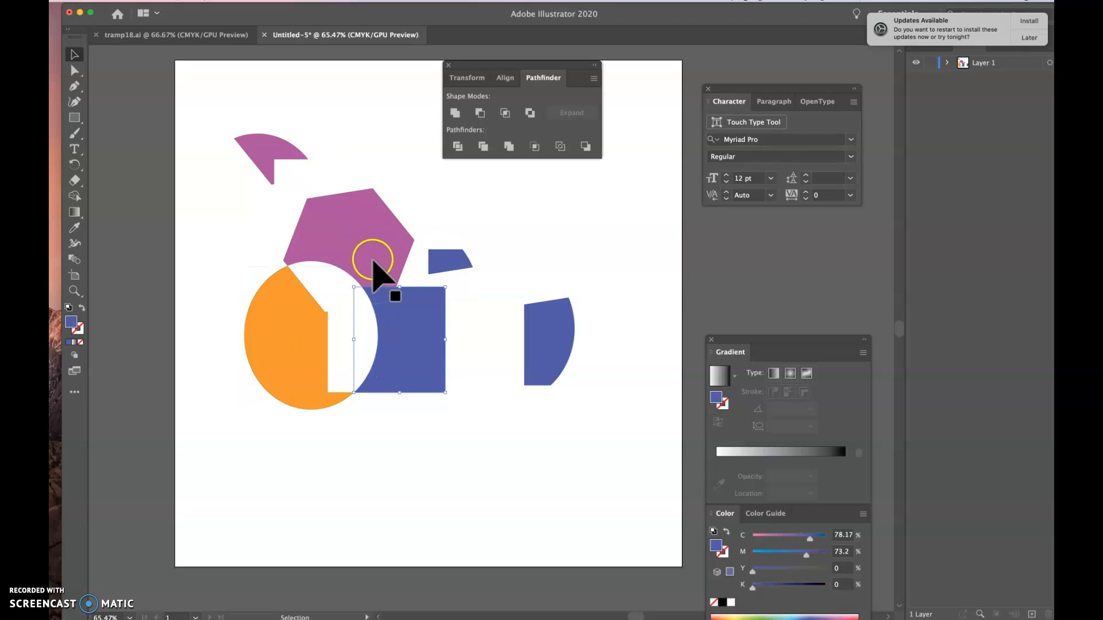
{"action": "left_click", "coordinate": [340, 69]}
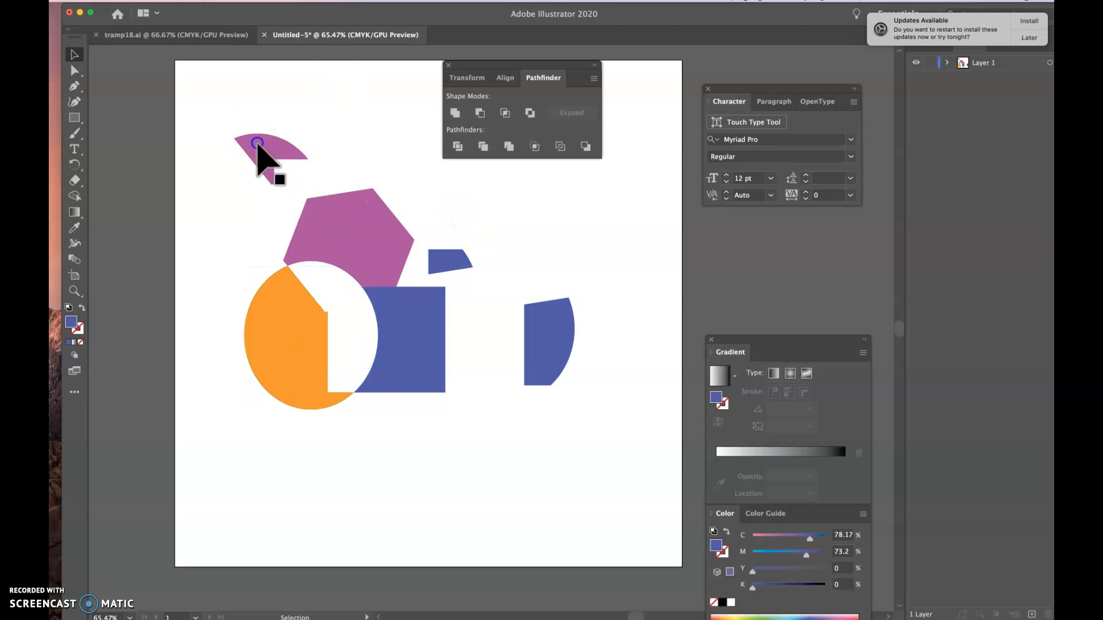
- Move the three loose overlap pieces back over the artwork and delete all the pieces from the artboard
{"action": "left_click_drag", "start_coordinate": [263, 155], "coordinate": [271, 259]}
{"action": "left_click_drag", "start_coordinate": [450, 256], "coordinate": [408, 281]}
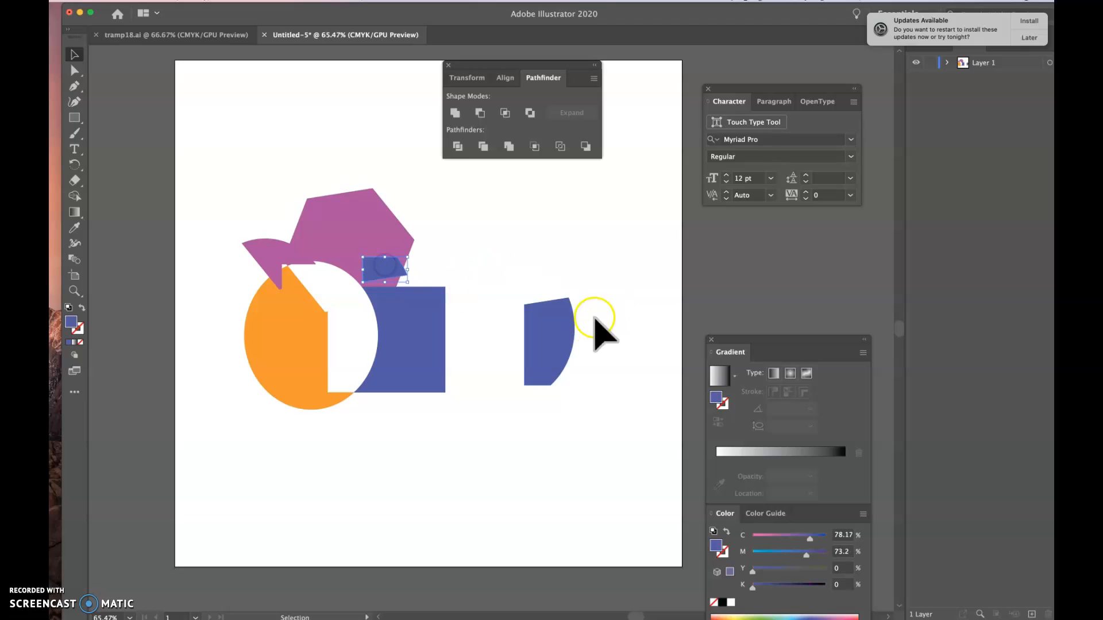
{"action": "left_click_drag", "start_coordinate": [566, 316], "coordinate": [442, 299]}
{"action": "left_click_drag", "start_coordinate": [206, 197], "coordinate": [478, 414]}
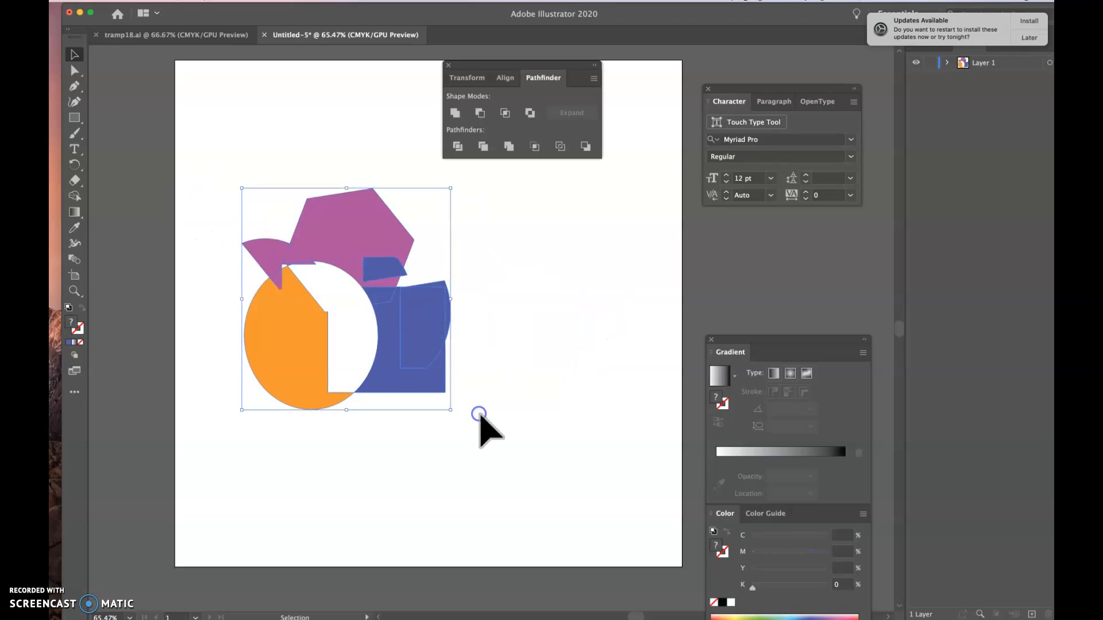
{"action": "key", "text": "Delete"}
- Draw a large, nearly circular blue ellipse in the lower middle of the artboard and deselect it
{"action": "left_click", "coordinate": [74, 121]}
{"action": "left_click_drag", "start_coordinate": [74, 125], "coordinate": [119, 133]}
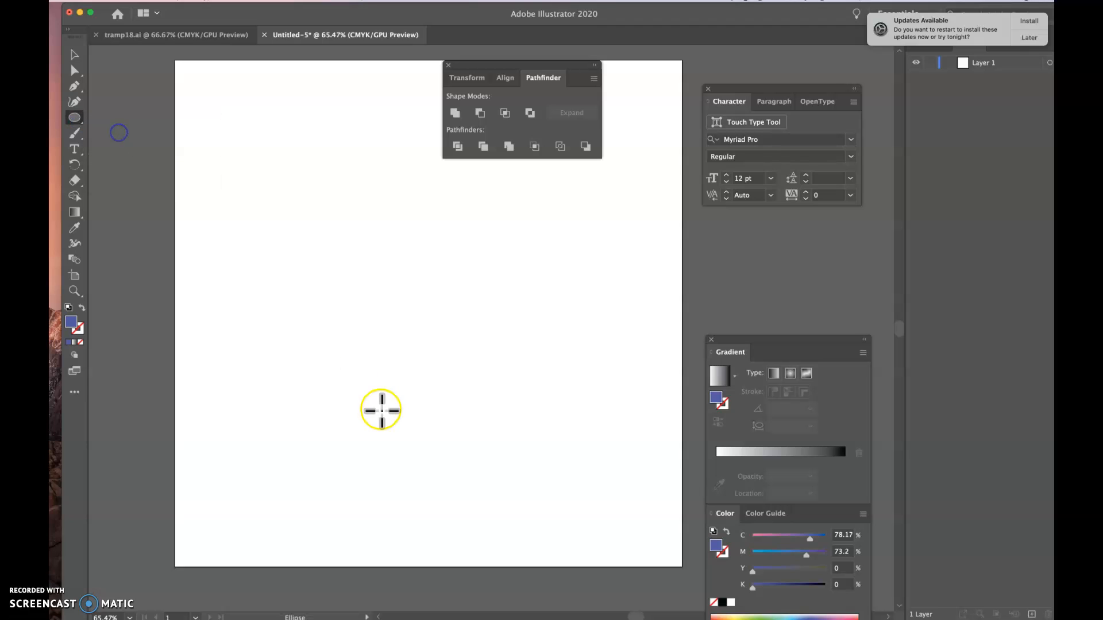
{"action": "left_click_drag", "start_coordinate": [295, 253], "coordinate": [525, 501]}
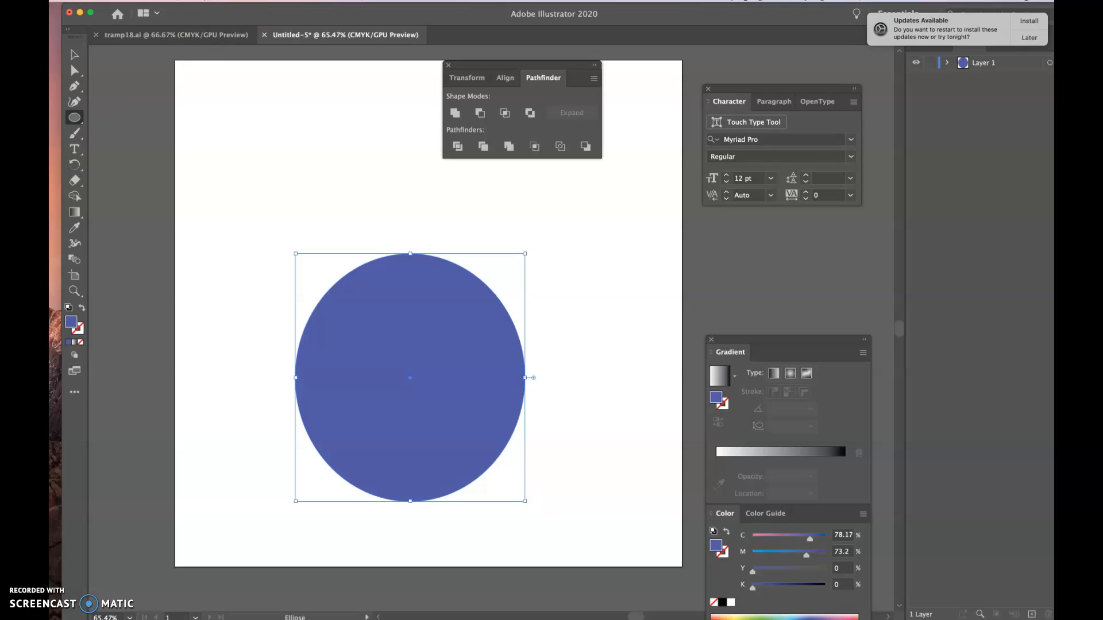
{"action": "left_click", "coordinate": [74, 54]}
{"action": "left_click", "coordinate": [156, 149]}
- Set the fill to white (FFFFFF), draw two oval eyes side by side on the blue ellipse, and nudge the right eye up slightly
{"action": "double_click", "coordinate": [70, 323]}
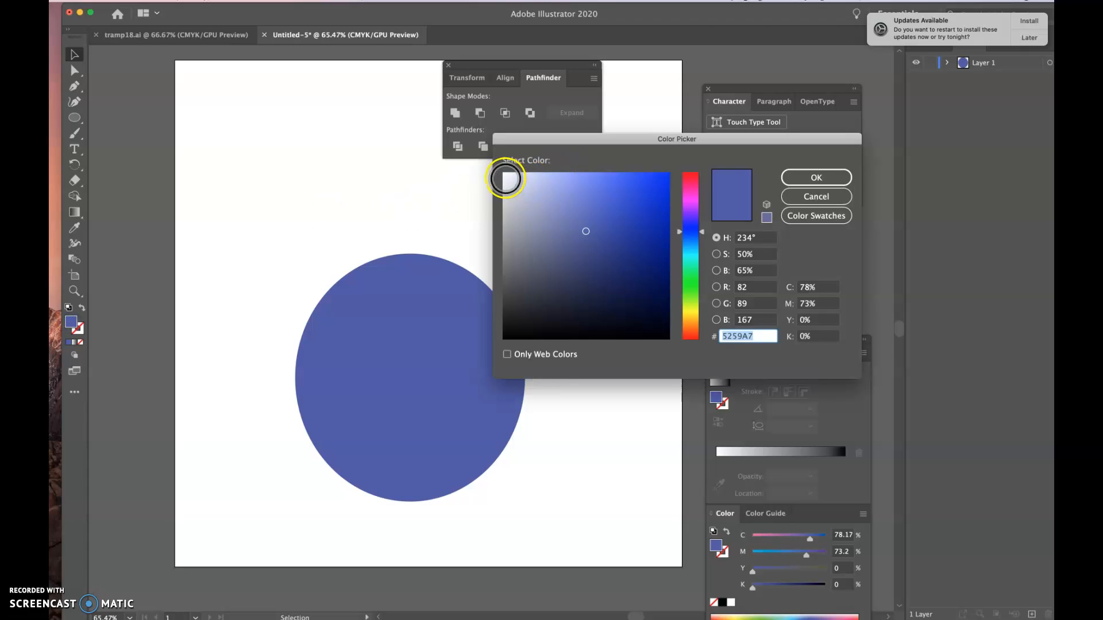
{"action": "left_click", "coordinate": [504, 173]}
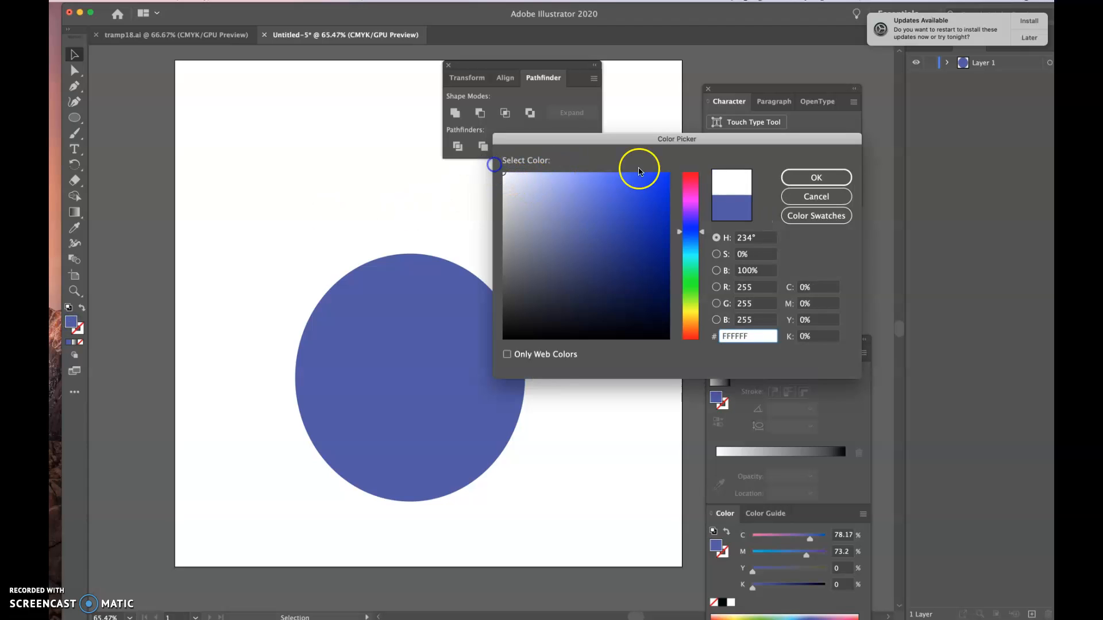
{"action": "left_click", "coordinate": [815, 178]}
{"action": "left_click", "coordinate": [74, 117]}
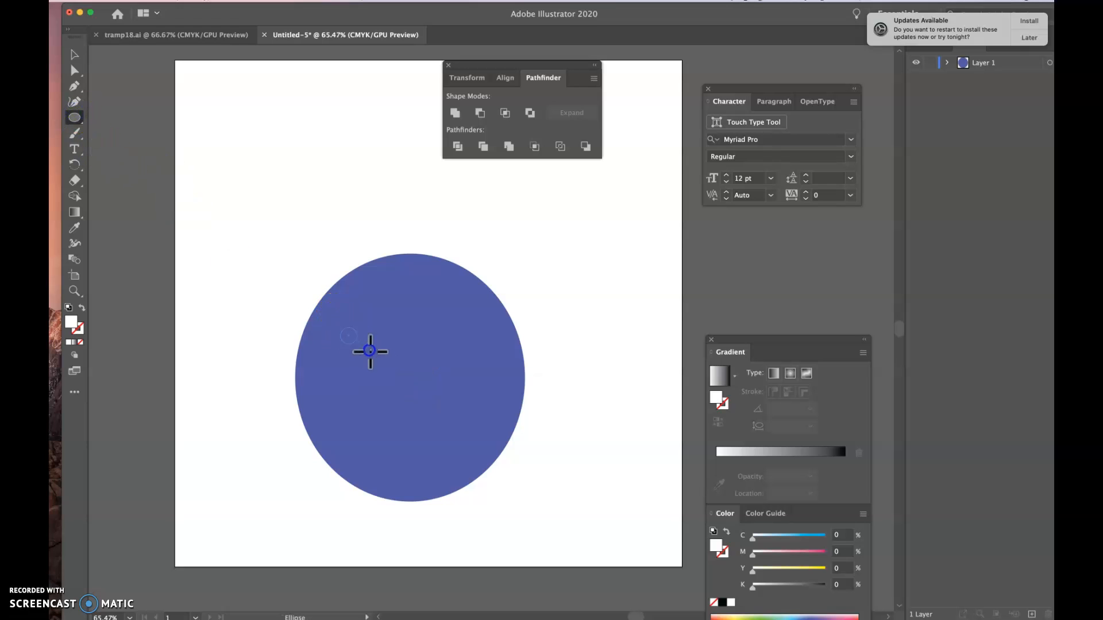
{"action": "left_click_drag", "start_coordinate": [389, 384], "coordinate": [388, 382]}
{"action": "left_click_drag", "start_coordinate": [418, 331], "coordinate": [466, 383]}
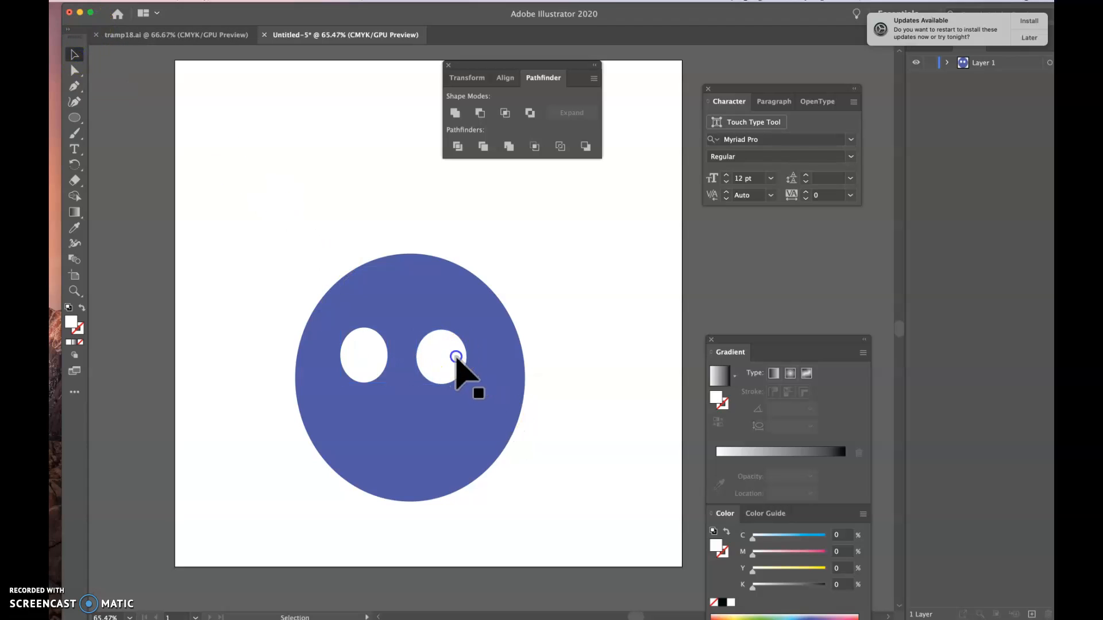
{"action": "left_click_drag", "start_coordinate": [458, 357], "coordinate": [455, 350]}
{"action": "left_click", "coordinate": [252, 169]}
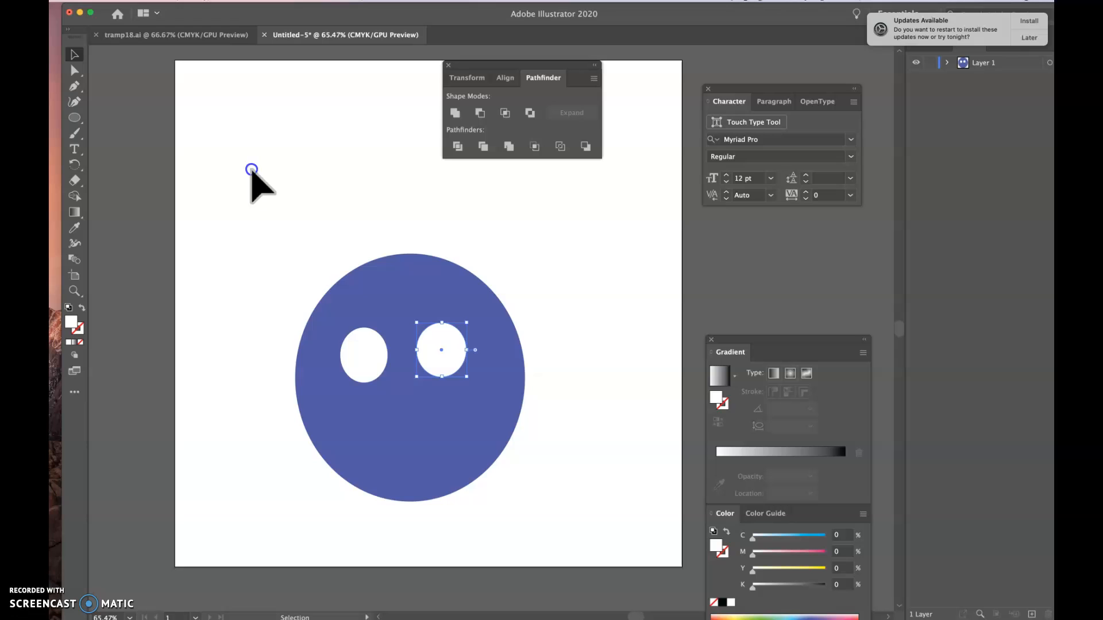
{"action": "left_click", "coordinate": [71, 119]}
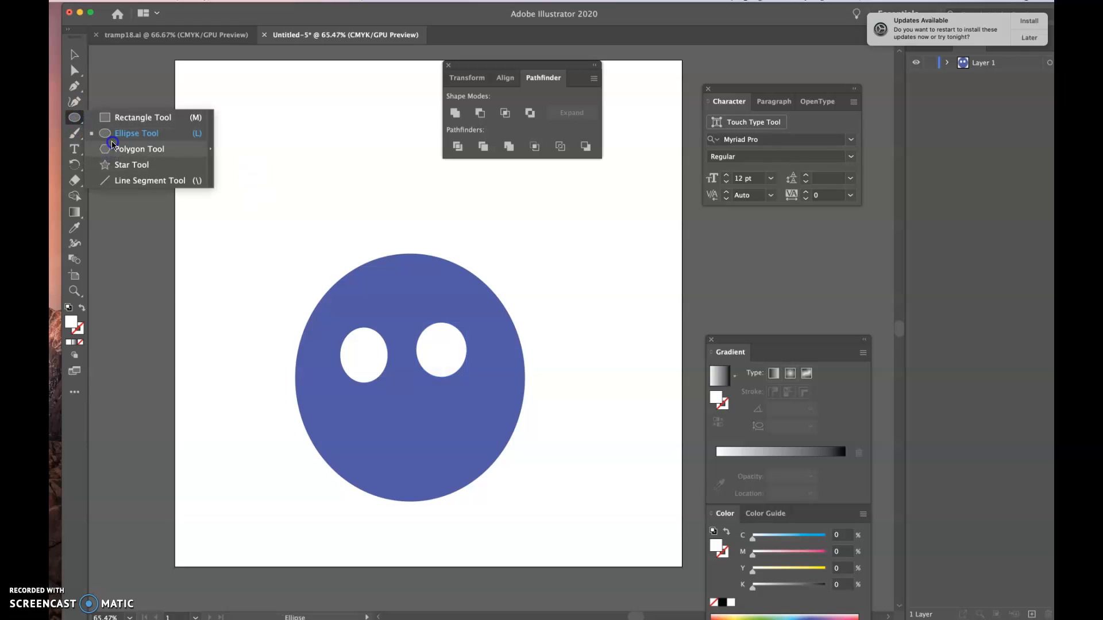
{"action": "left_click", "coordinate": [100, 91]}
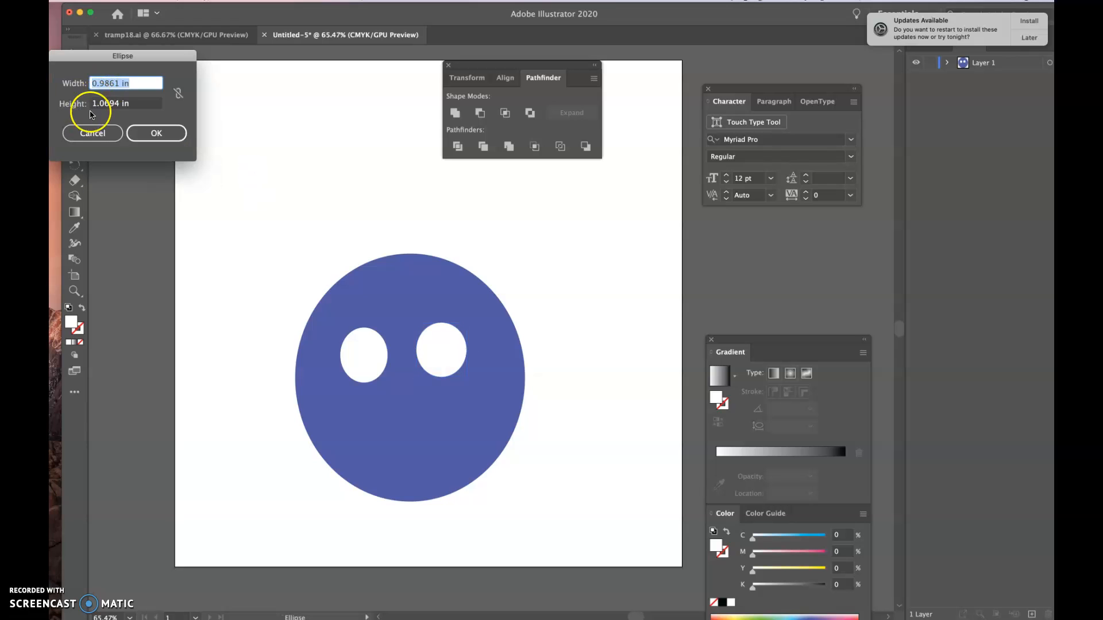
{"action": "left_click", "coordinate": [92, 132]}
- Sample the head's blue as the fill and draw a closed triangular ear with the Pen tool on the head's upper right side
{"action": "key", "text": "p"}
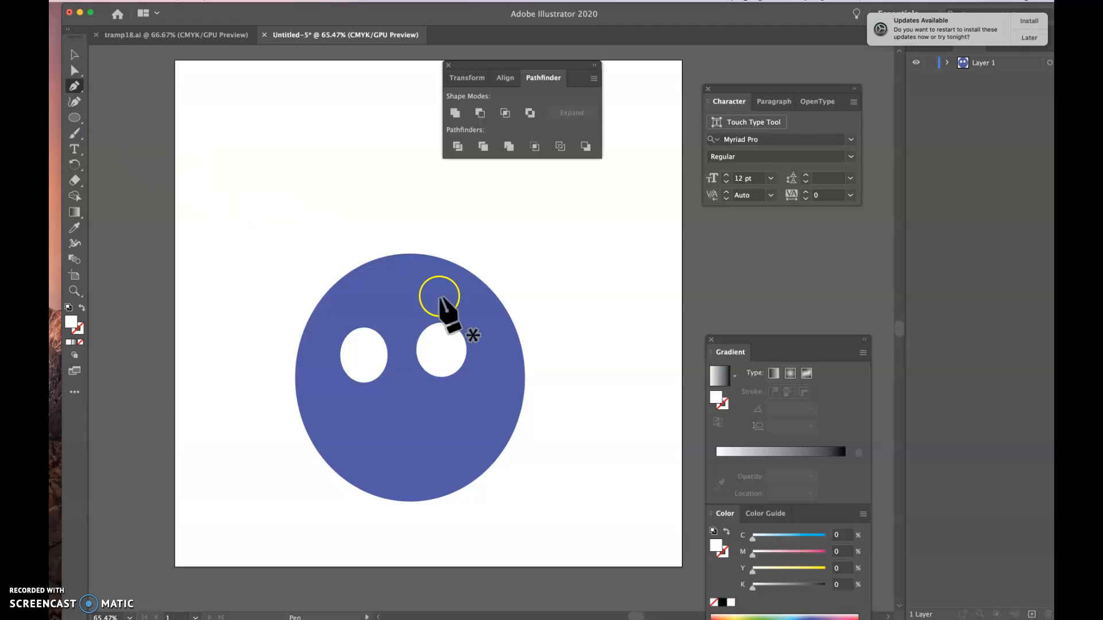
{"action": "left_click", "coordinate": [74, 230]}
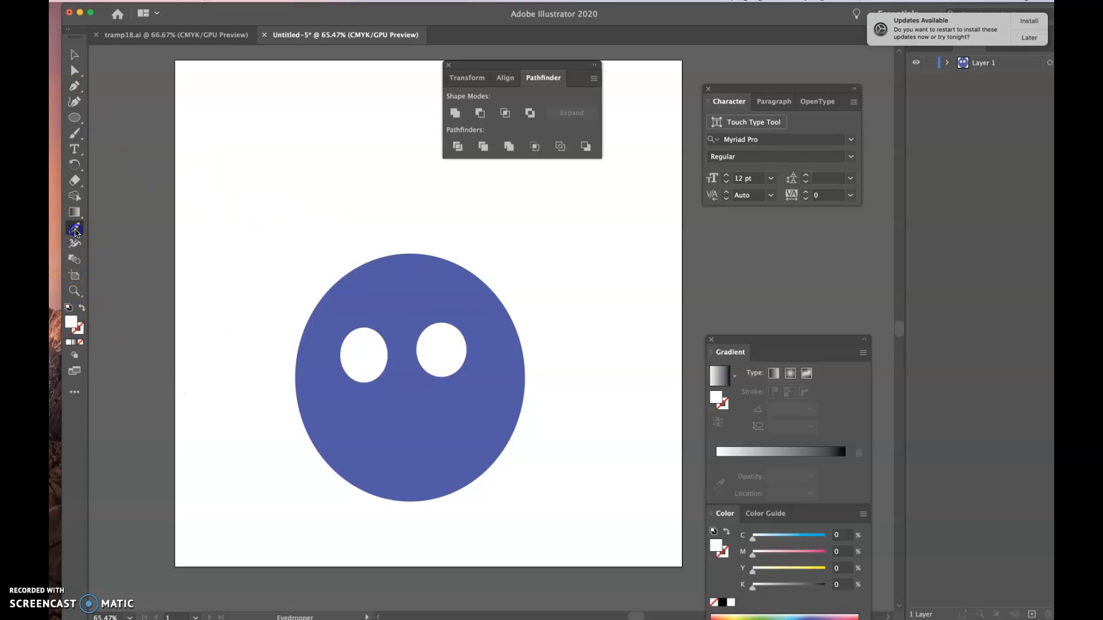
{"action": "left_click", "coordinate": [377, 281]}
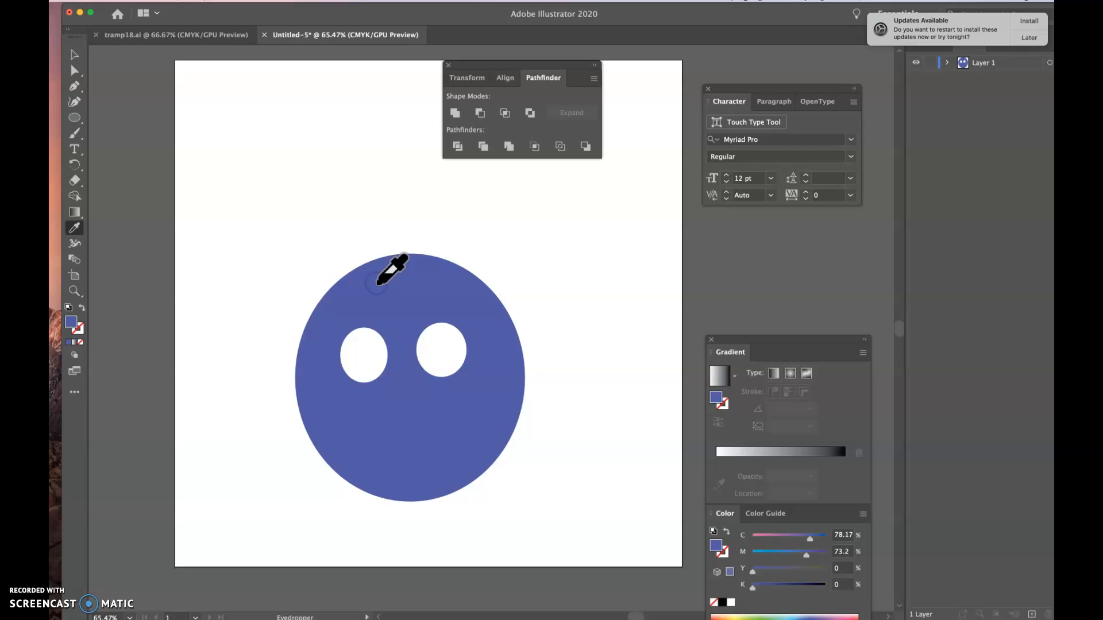
{"action": "left_click", "coordinate": [449, 267]}
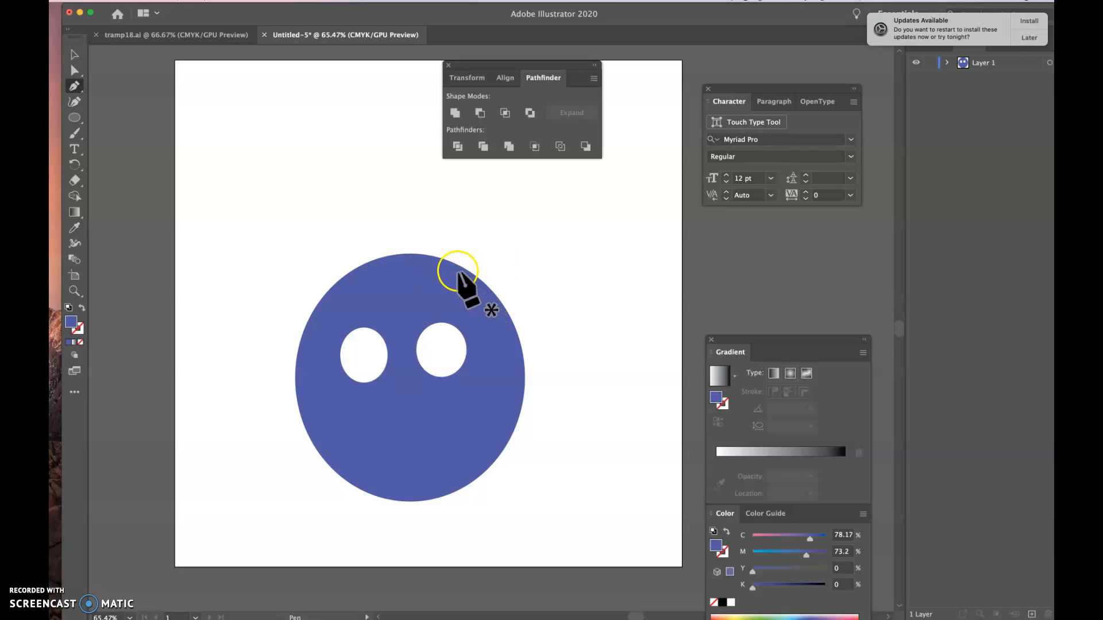
{"action": "left_click", "coordinate": [551, 209]}
{"action": "left_click", "coordinate": [542, 219]}
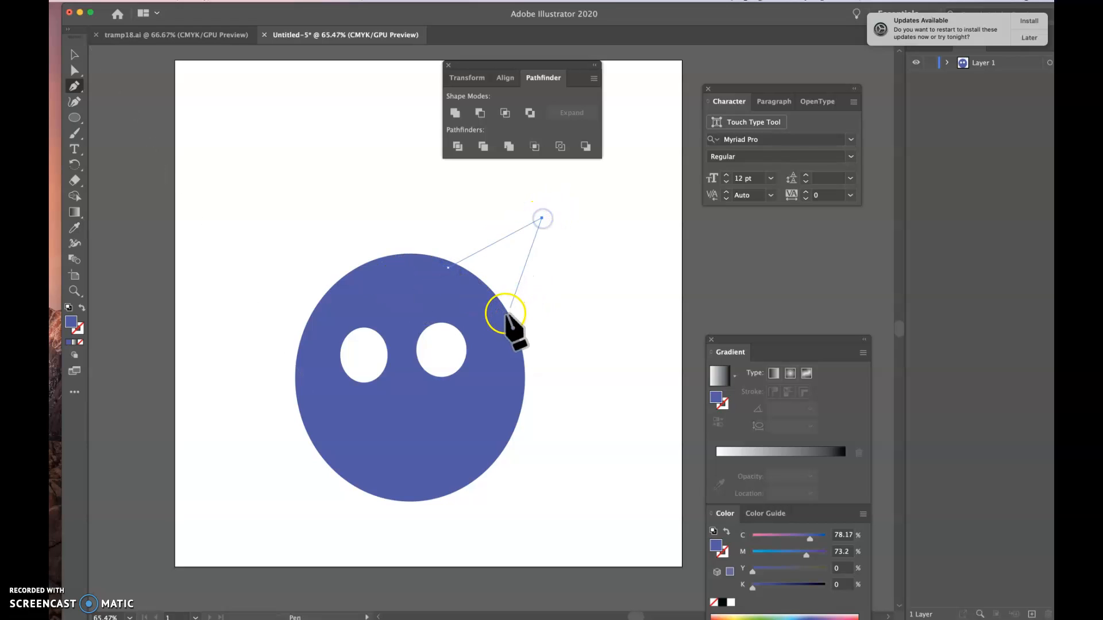
{"action": "left_click", "coordinate": [497, 332]}
{"action": "left_click", "coordinate": [450, 268]}
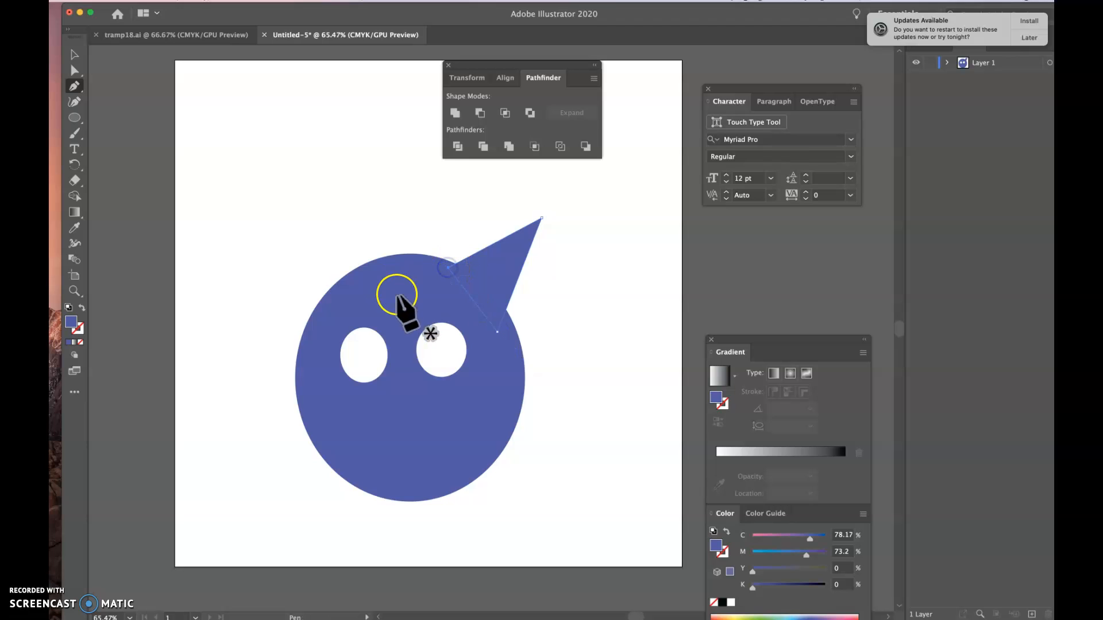
- Draw a matching blue triangular ear with the Pen tool on the head's upper left side and deselect it
{"action": "left_click", "coordinate": [351, 278]}
{"action": "left_click", "coordinate": [247, 218]}
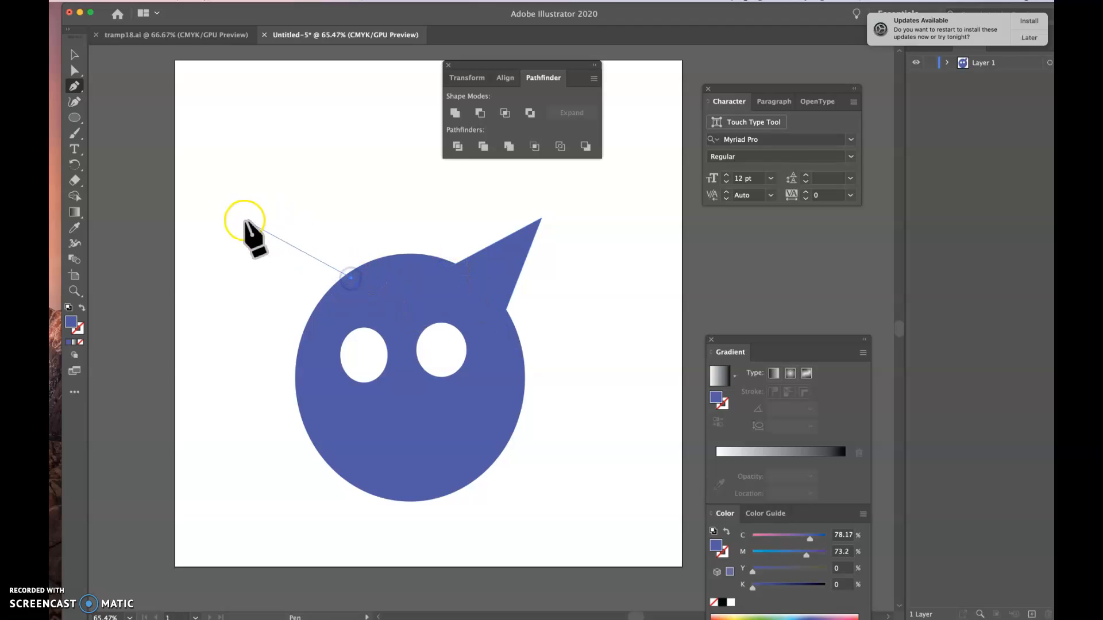
{"action": "left_click", "coordinate": [315, 346]}
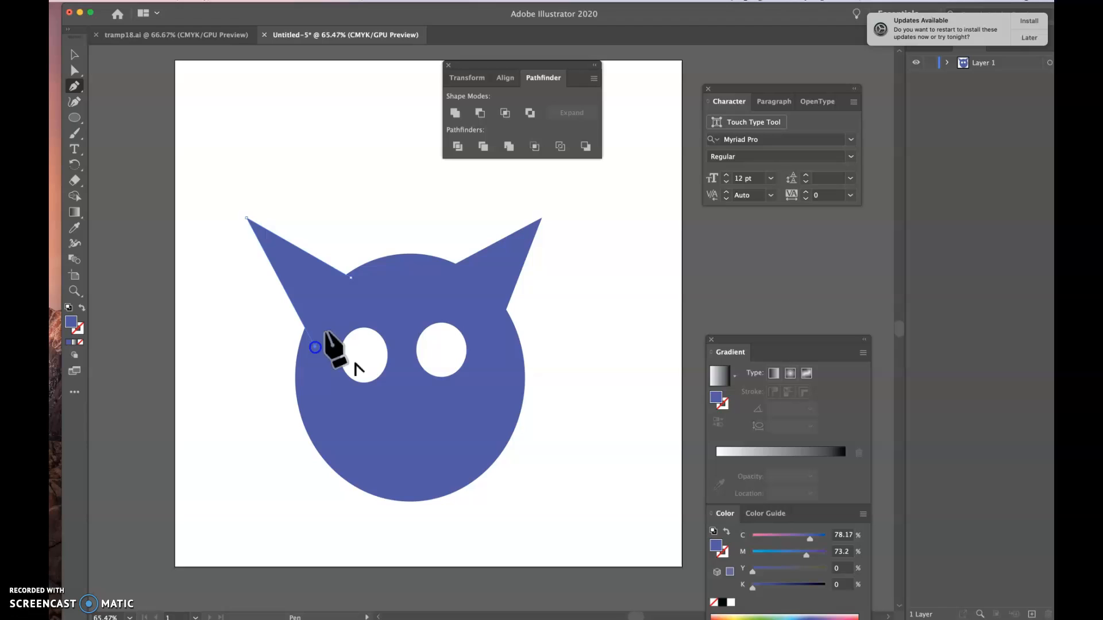
{"action": "left_click", "coordinate": [351, 278]}
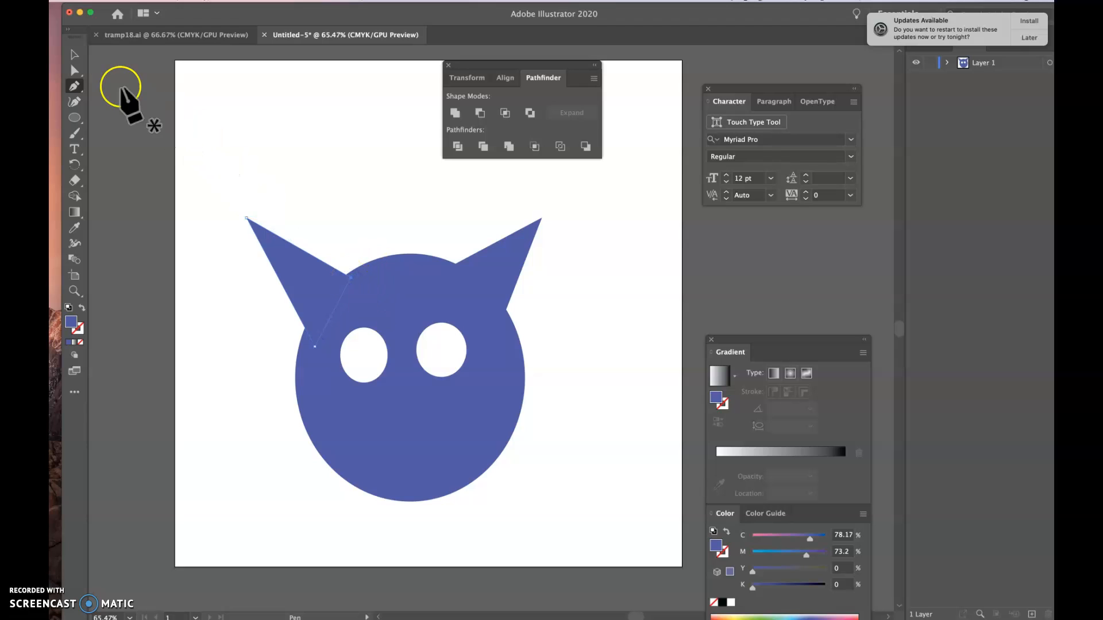
{"action": "left_click", "coordinate": [75, 54]}
{"action": "left_click", "coordinate": [222, 96]}
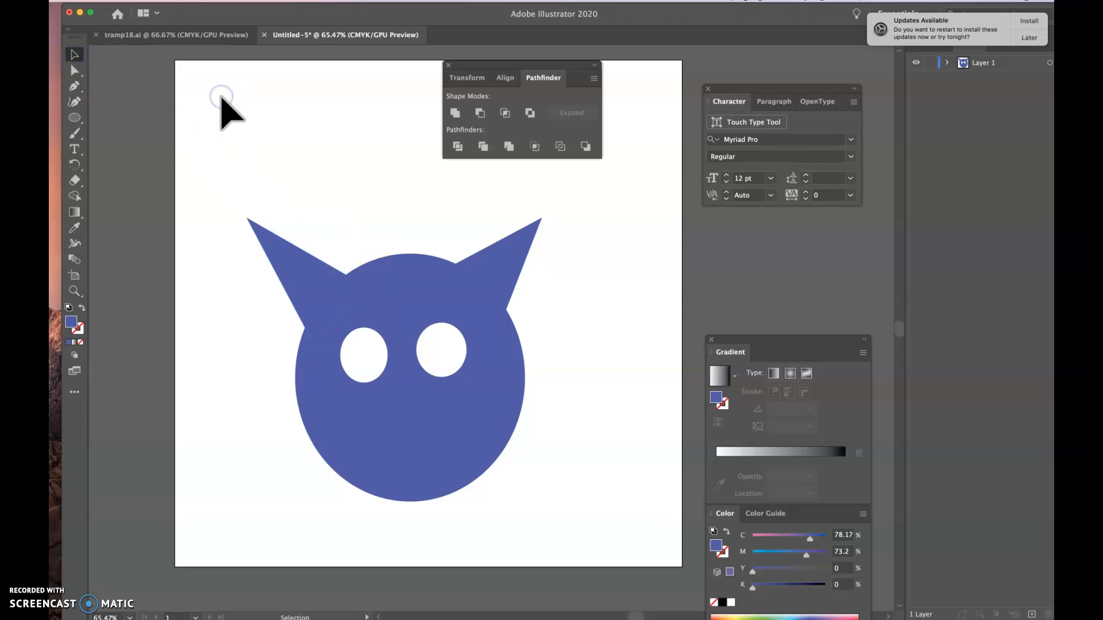
{"action": "left_click", "coordinate": [395, 231]}
- Move the right eye onto the head's upper right edge, undo the move, and deselect the eye
{"action": "left_click_drag", "start_coordinate": [433, 360], "coordinate": [508, 312]}
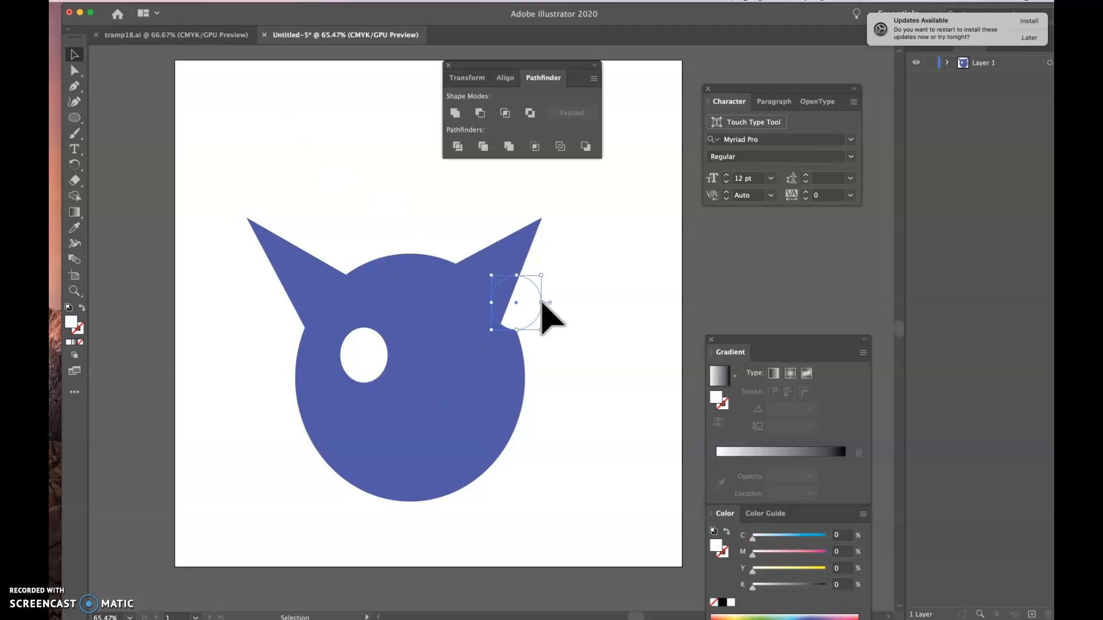
{"action": "key", "text": "super+z"}
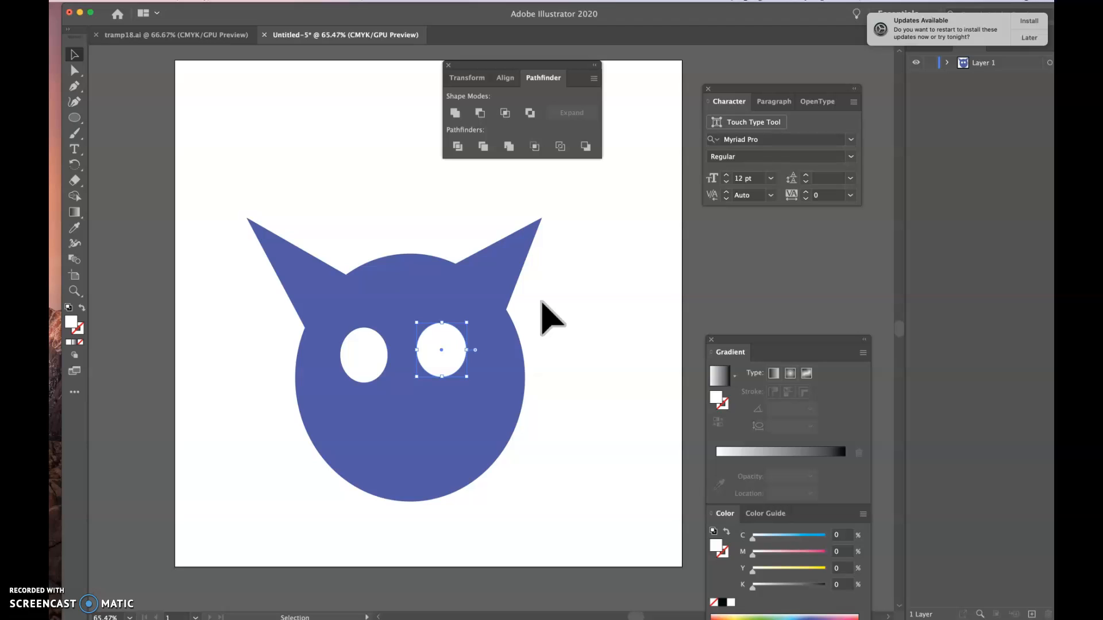
{"action": "left_click", "coordinate": [552, 291]}
- Select the right eye together with the blue head ellipse
{"action": "left_click", "coordinate": [453, 353]}
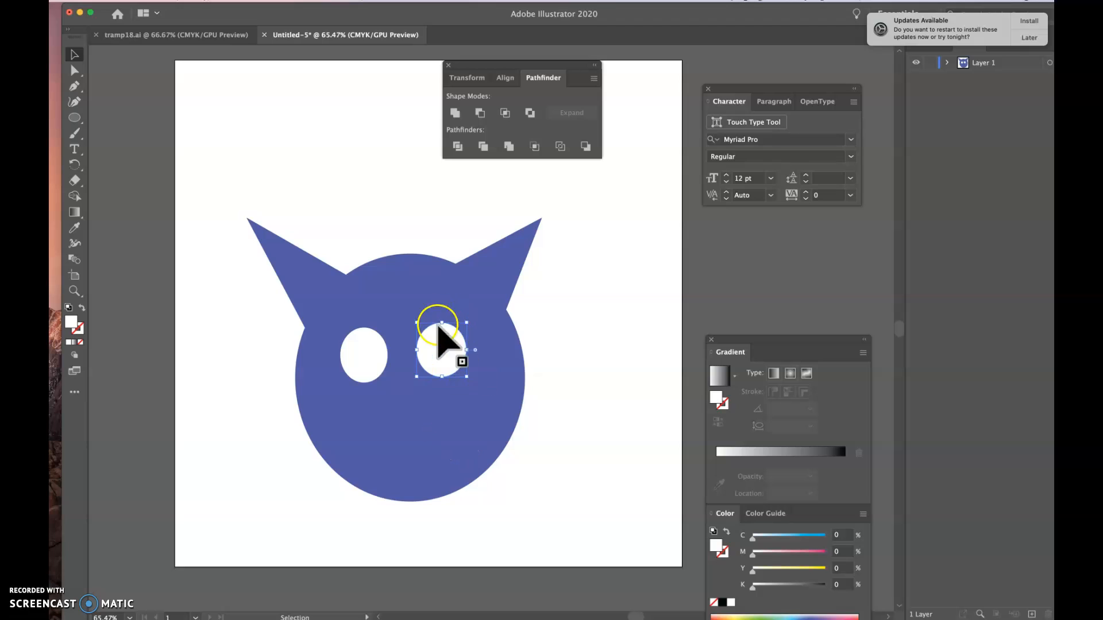
{"action": "left_click", "coordinate": [434, 426], "text": "shift"}
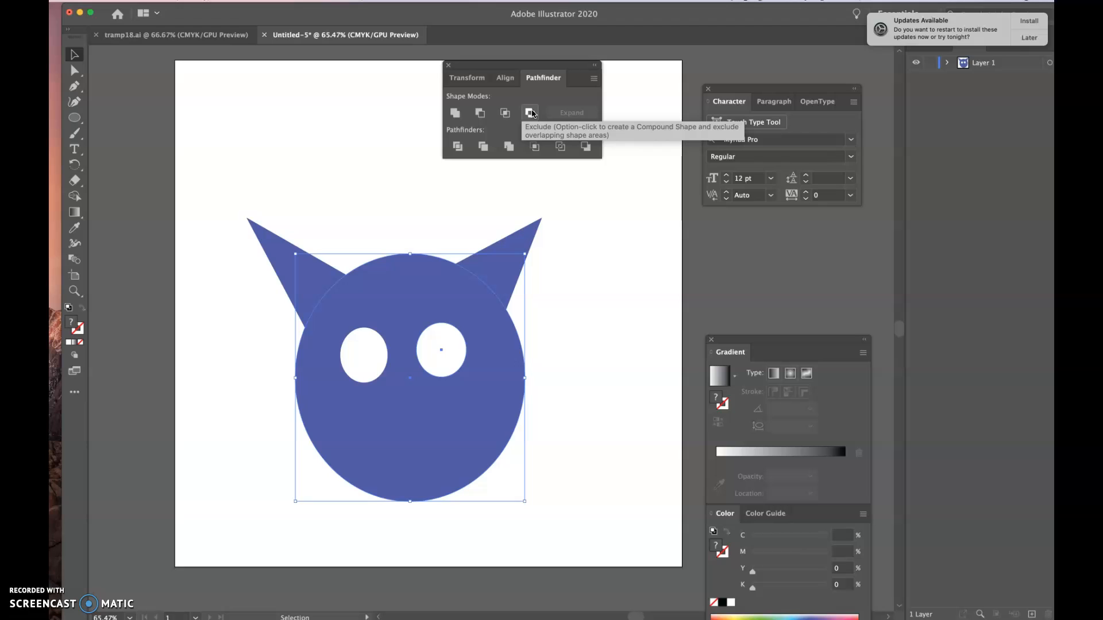
- Try the Divide, Intersect, Exclude and Minus Front Pathfinder operations on the selected head and eye, undoing each one
{"action": "left_click", "coordinate": [457, 148]}
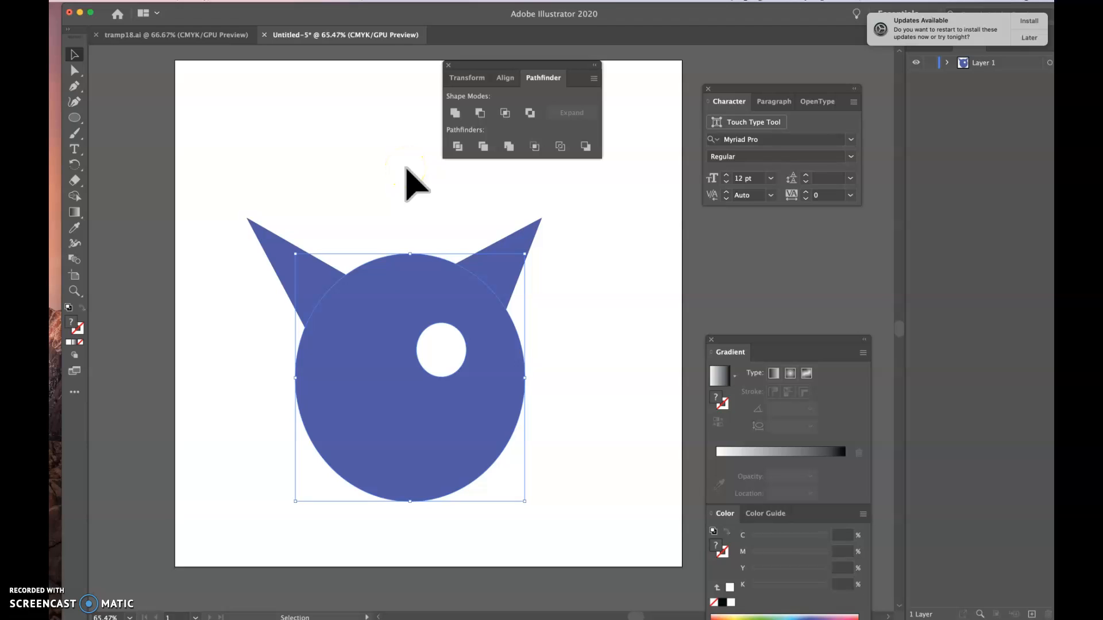
{"action": "key", "text": "super+z"}
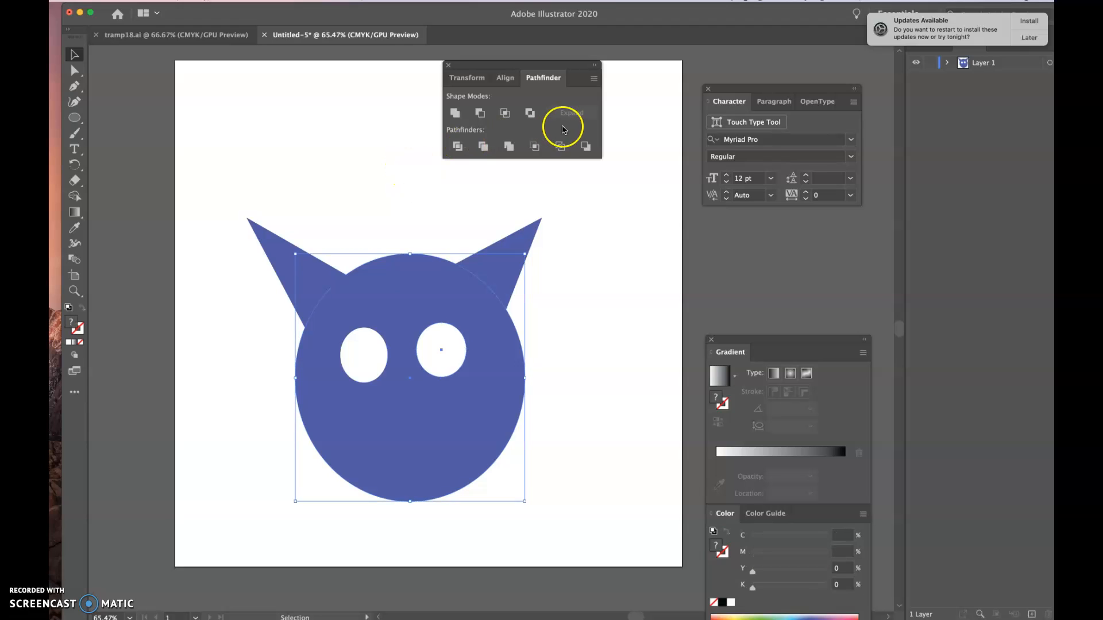
{"action": "left_click", "coordinate": [504, 113]}
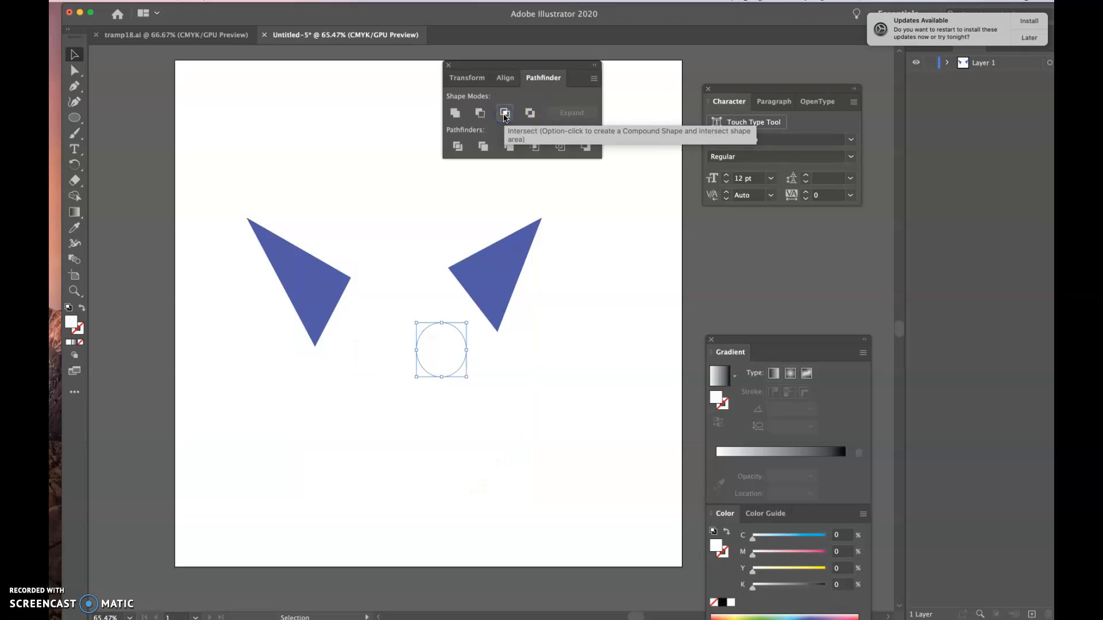
{"action": "key", "text": "super+z"}
{"action": "left_click", "coordinate": [529, 112]}
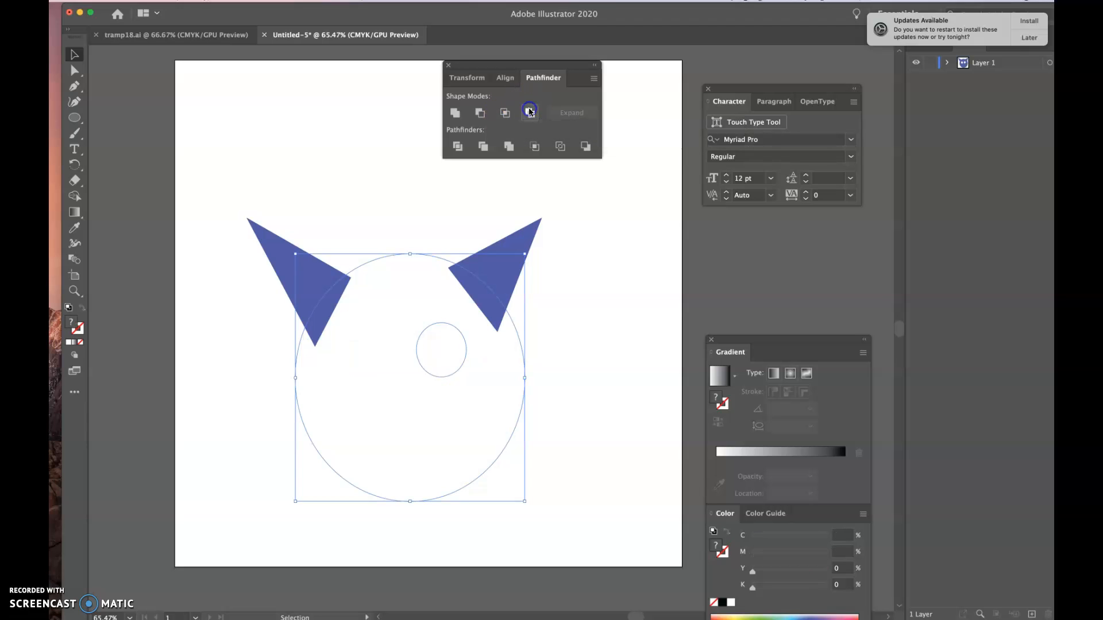
{"action": "key", "text": "super+z"}
{"action": "left_click", "coordinate": [480, 112]}
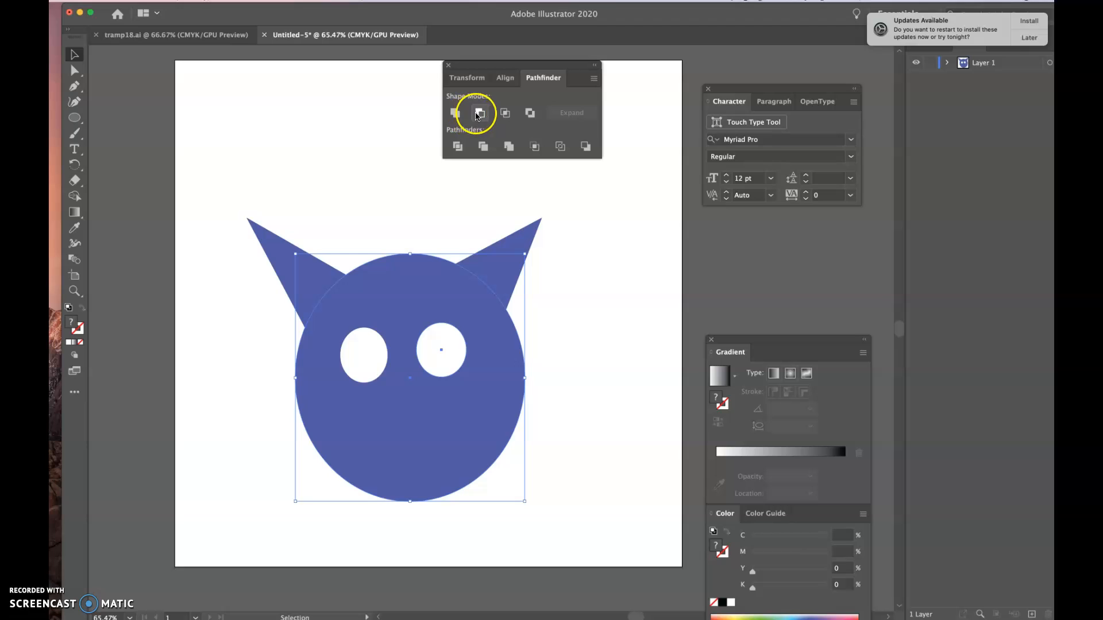
{"action": "key", "text": "super+z"}
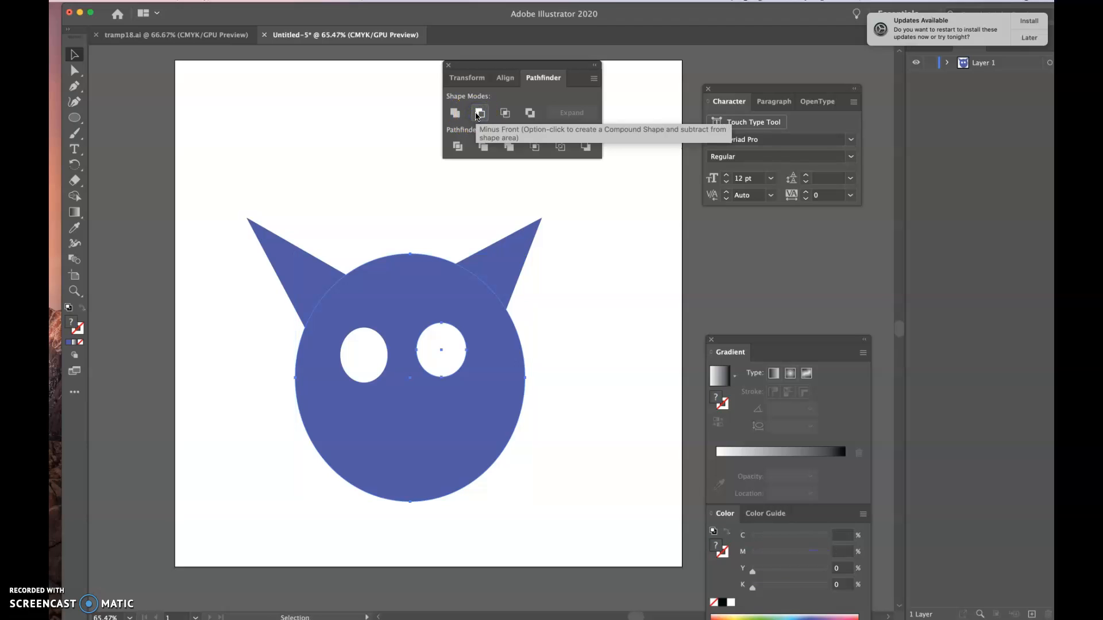
- Apply Pathfinder Divide to the head and right eye, and ungroup the divided artwork
{"action": "left_click", "coordinate": [457, 147]}
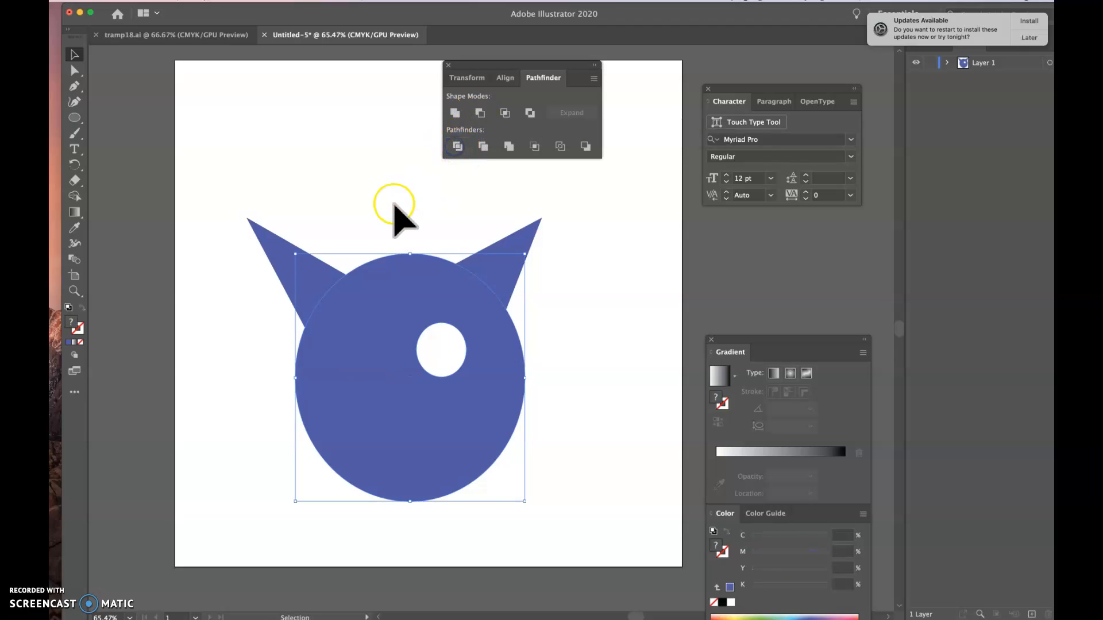
{"action": "left_click", "coordinate": [404, 162]}
{"action": "left_click", "coordinate": [374, 365]}
{"action": "left_click", "coordinate": [448, 352]}
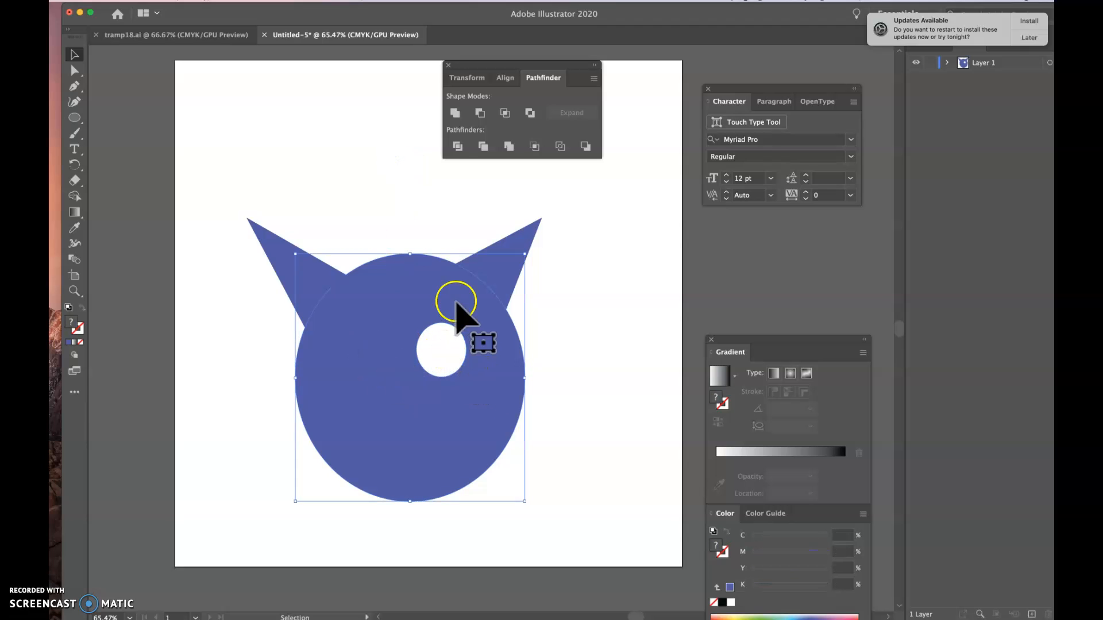
{"action": "left_click", "coordinate": [463, 357]}
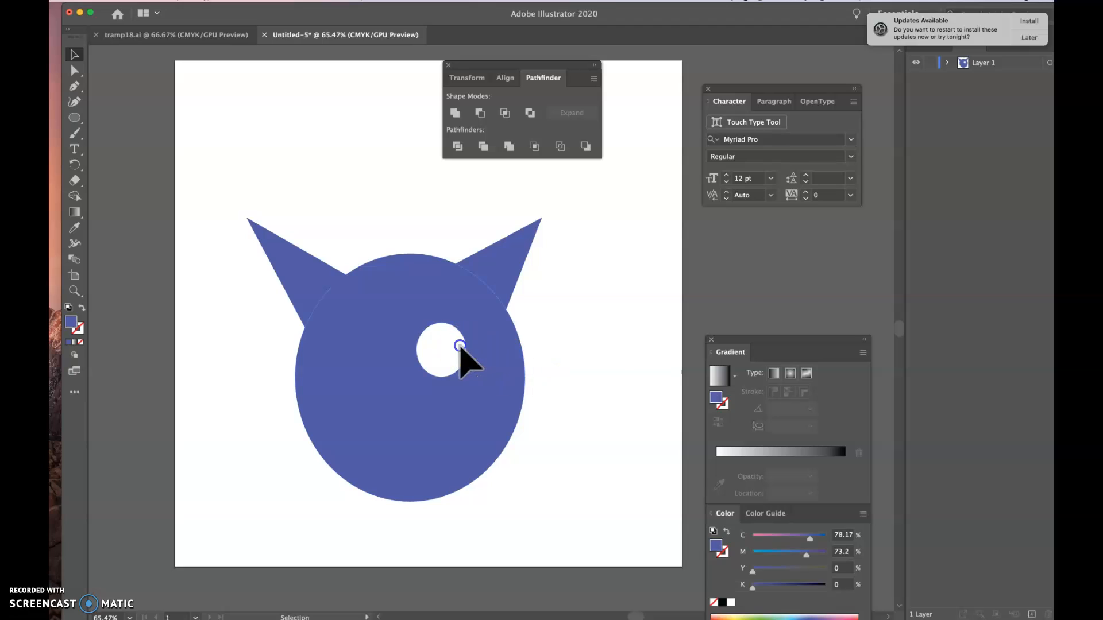
{"action": "left_click", "coordinate": [616, 343]}
{"action": "left_click", "coordinate": [464, 357]}
{"action": "key", "text": "super"}
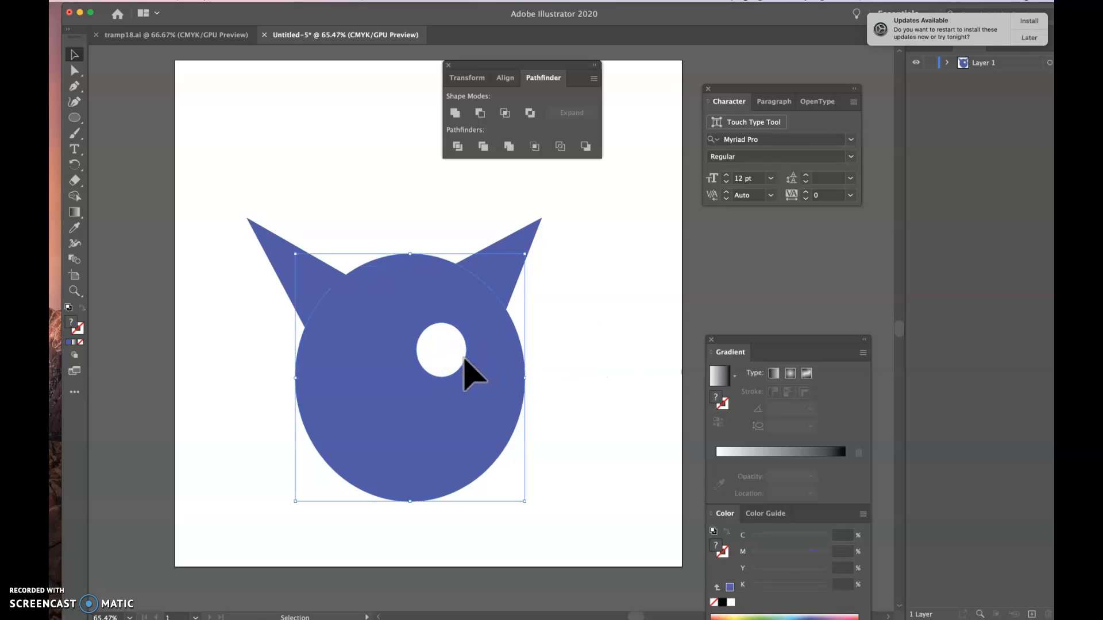
- Select the divided right eye piece on its own and deselect it
{"action": "left_click", "coordinate": [564, 332]}
{"action": "left_click", "coordinate": [452, 344]}
{"action": "left_click", "coordinate": [447, 352]}
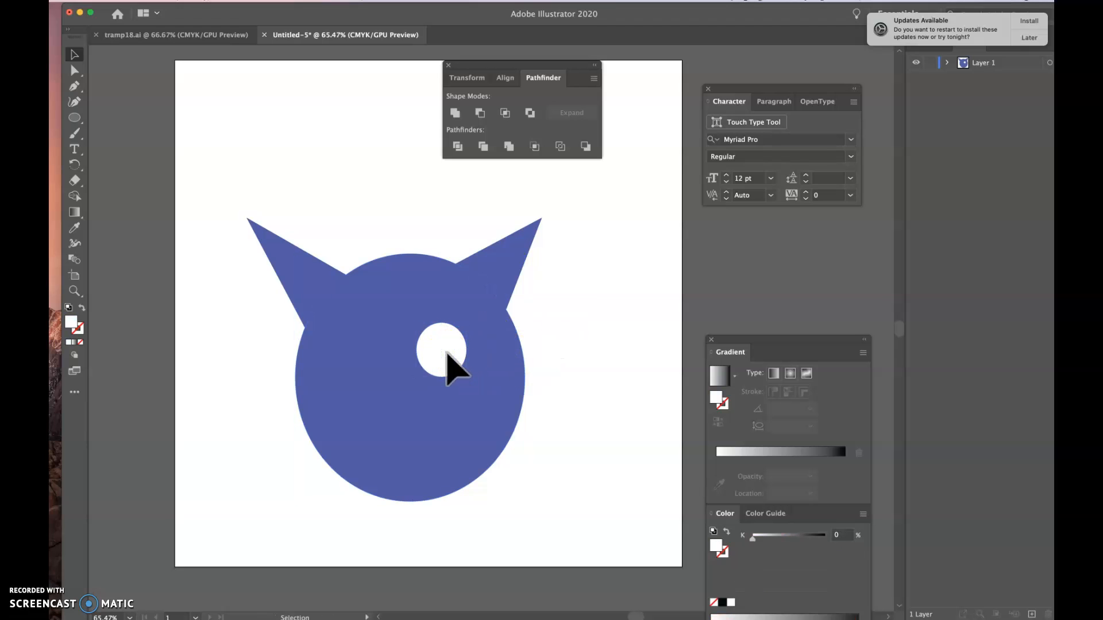
{"action": "left_click", "coordinate": [131, 138]}
- Draw a new white oval for the missing left eye, adjust its position beside the right eye, and deselect it
{"action": "left_click", "coordinate": [74, 117]}
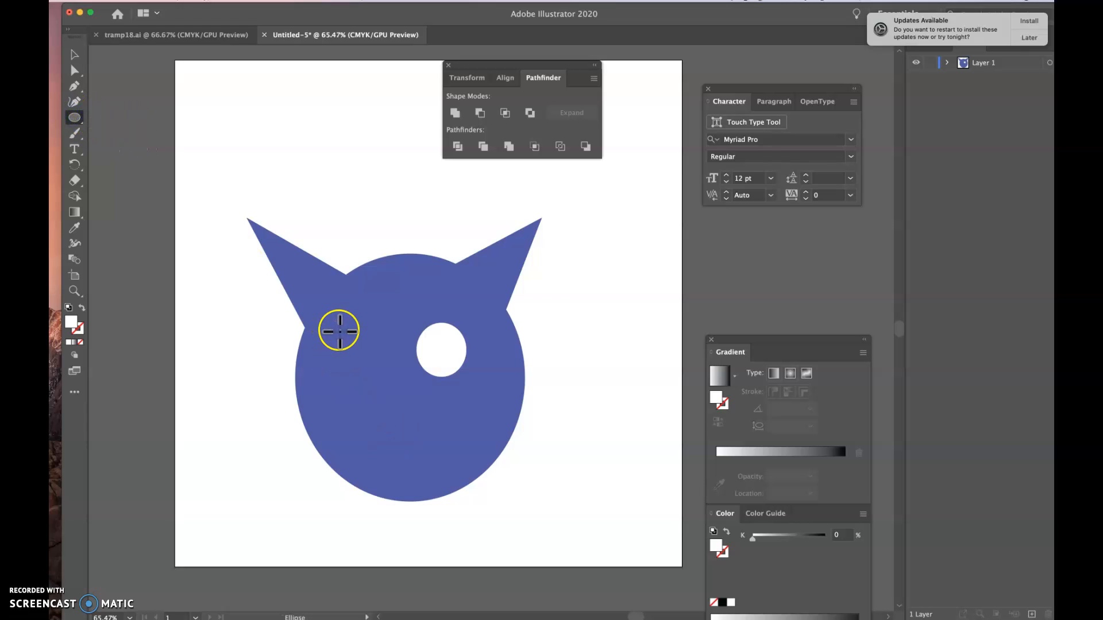
{"action": "left_click_drag", "start_coordinate": [364, 356], "coordinate": [383, 387]}
{"action": "left_click", "coordinate": [74, 55]}
{"action": "left_click_drag", "start_coordinate": [361, 351], "coordinate": [369, 349]}
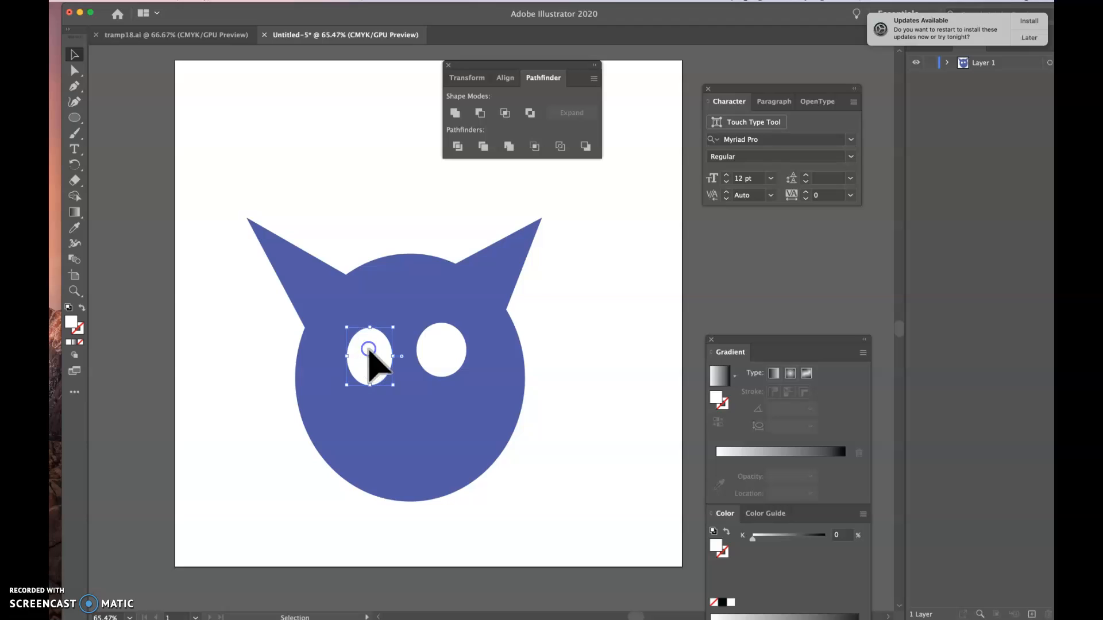
{"action": "left_click", "coordinate": [393, 190]}
- Select the head and the new left eye together and apply Pathfinder Divide
{"action": "left_click", "coordinate": [405, 455]}
{"action": "left_click", "coordinate": [372, 357], "text": "shift"}
{"action": "left_click", "coordinate": [458, 145]}
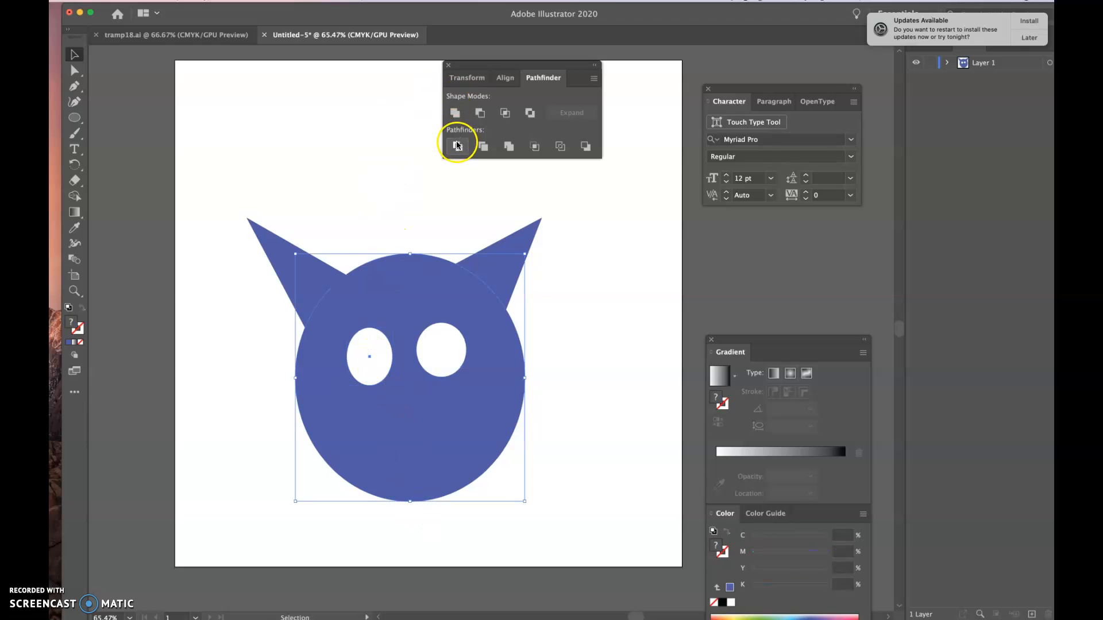
- Ungroup the divided head and left eye, delete the left eye piece, and deselect everything
{"action": "left_click", "coordinate": [352, 177]}
{"action": "left_click", "coordinate": [370, 361]}
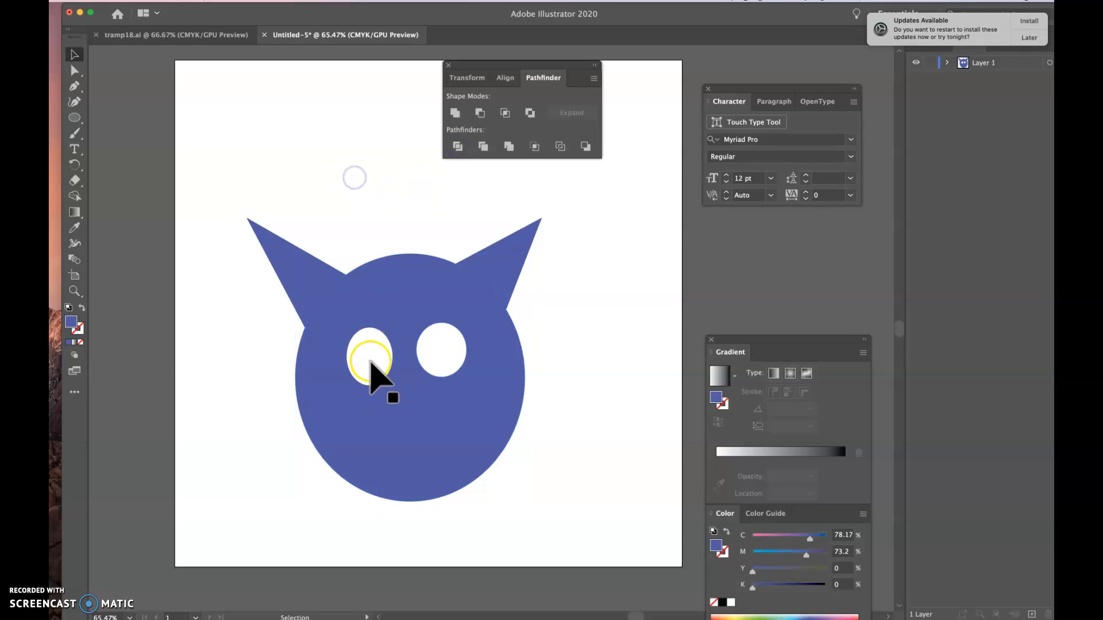
{"action": "left_click", "coordinate": [371, 359]}
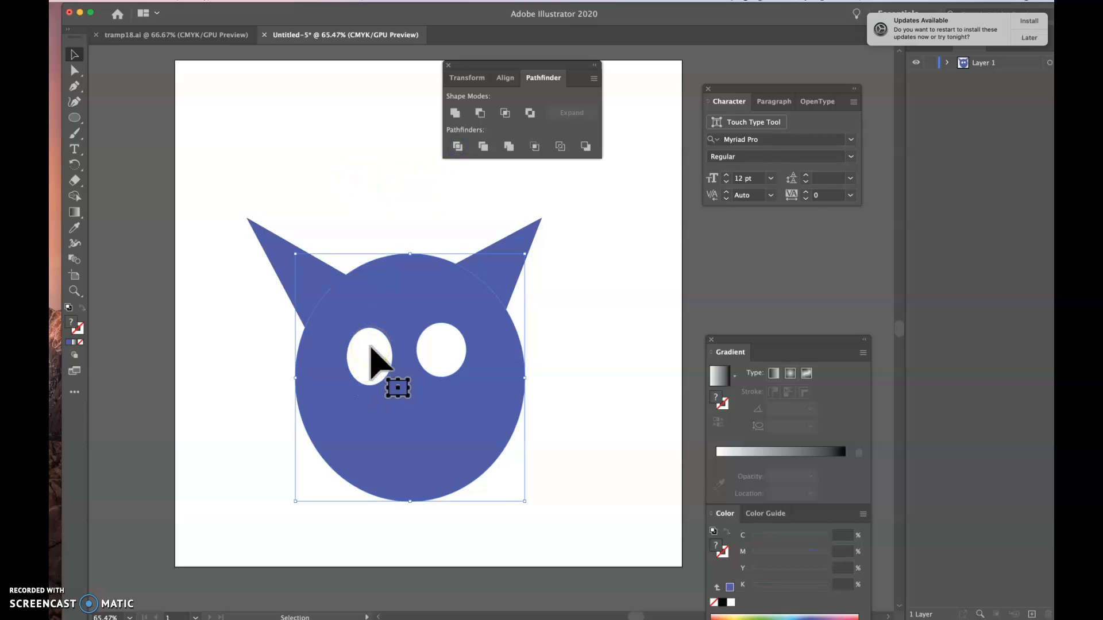
{"action": "left_click", "coordinate": [362, 109]}
{"action": "left_click", "coordinate": [364, 289]}
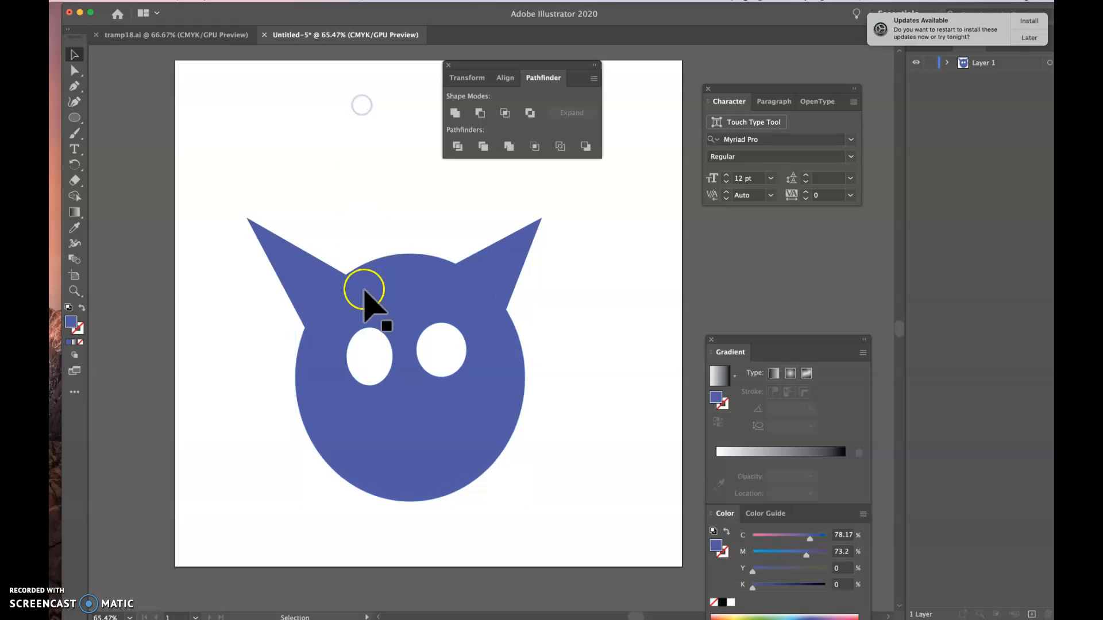
{"action": "left_click", "coordinate": [370, 346]}
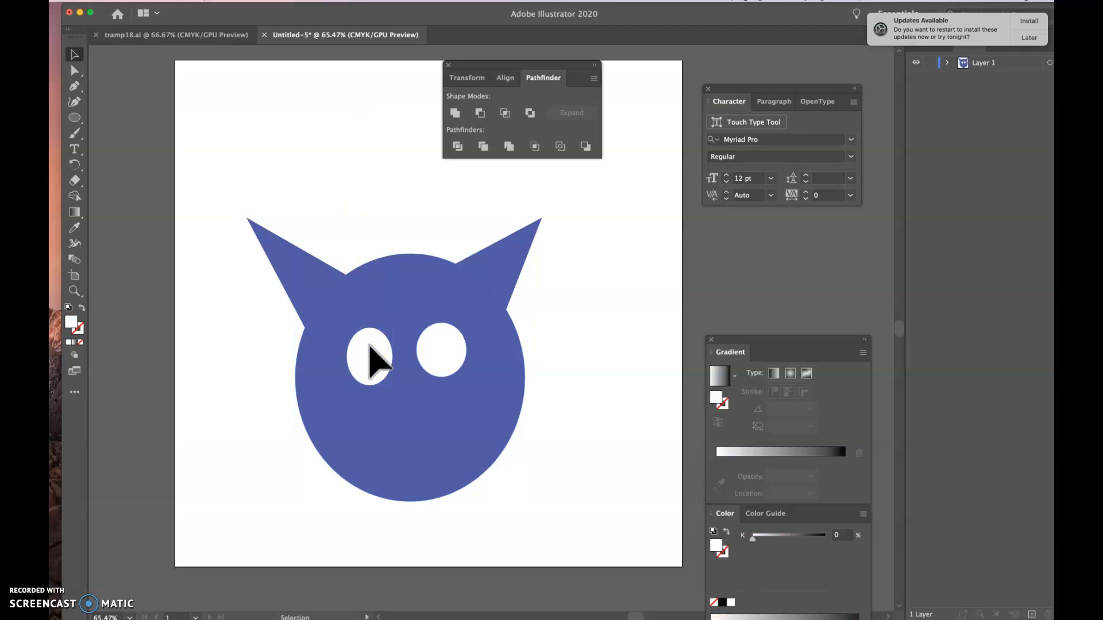
{"action": "left_click", "coordinate": [266, 182]}
- Draw a white rectangle in the empty area above the face's left ear with the Rectangle tool
{"action": "left_click", "coordinate": [76, 118]}
{"action": "left_click_drag", "start_coordinate": [77, 119], "coordinate": [117, 123]}
{"action": "mouse_move", "coordinate": [224, 93]}
{"action": "left_mouse_down"}
{"action": "mouse_move", "coordinate": [258, 104]}
{"action": "mouse_move", "coordinate": [356, 186]}
{"action": "left_mouse_up"}
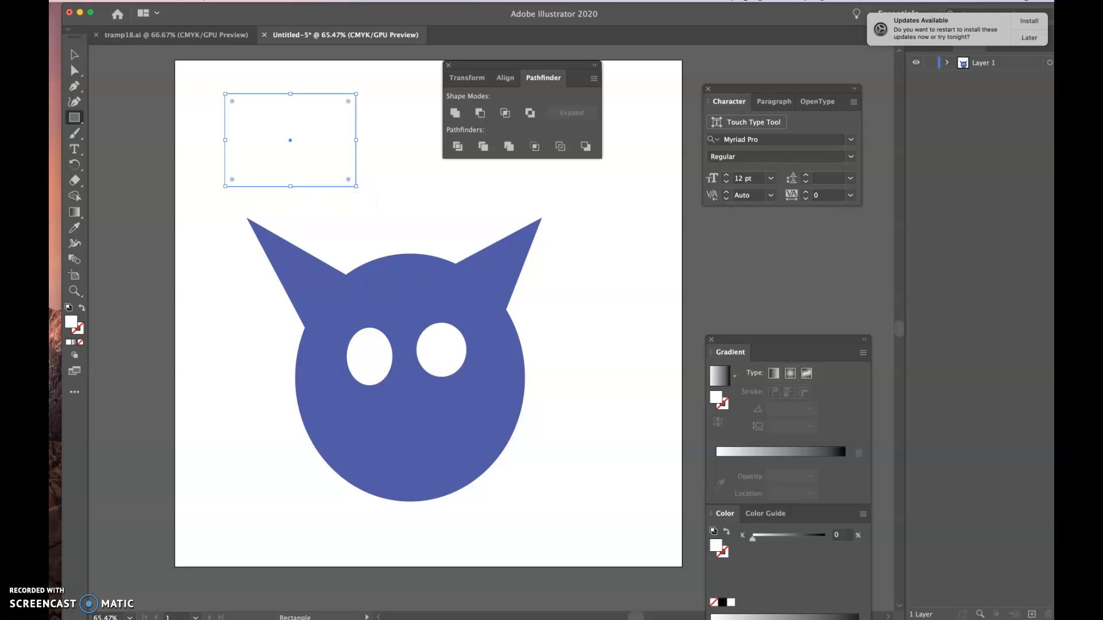
- Try to fill the rectangle with green 71AA3F while its colour is in grayscale mode
{"action": "double_click", "coordinate": [71, 323]}
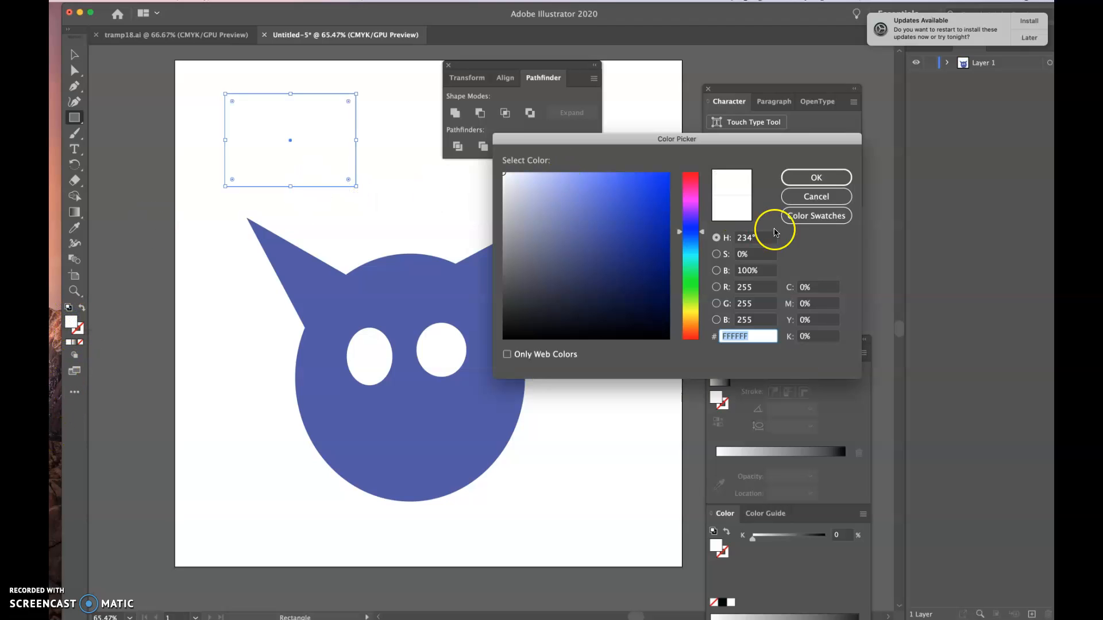
{"action": "left_click", "coordinate": [690, 271]}
{"action": "left_click", "coordinate": [691, 263]}
{"action": "left_click_drag", "start_coordinate": [642, 256], "coordinate": [608, 226]}
{"action": "left_click", "coordinate": [802, 174]}
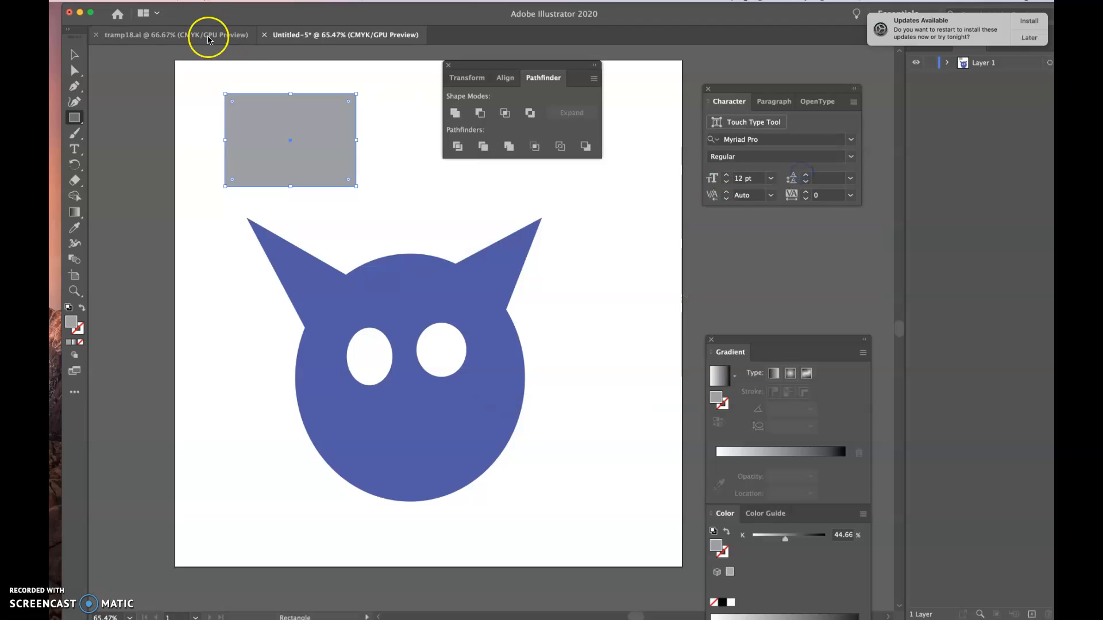
{"action": "left_click", "coordinate": [65, 321]}
{"action": "double_click", "coordinate": [66, 321]}
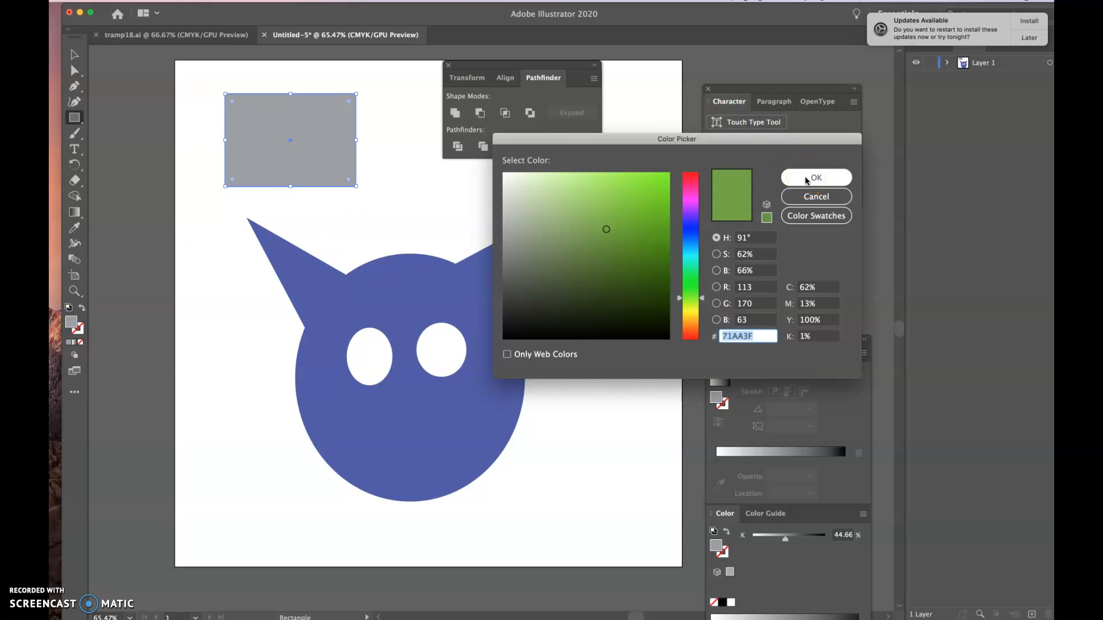
{"action": "left_click", "coordinate": [798, 201]}
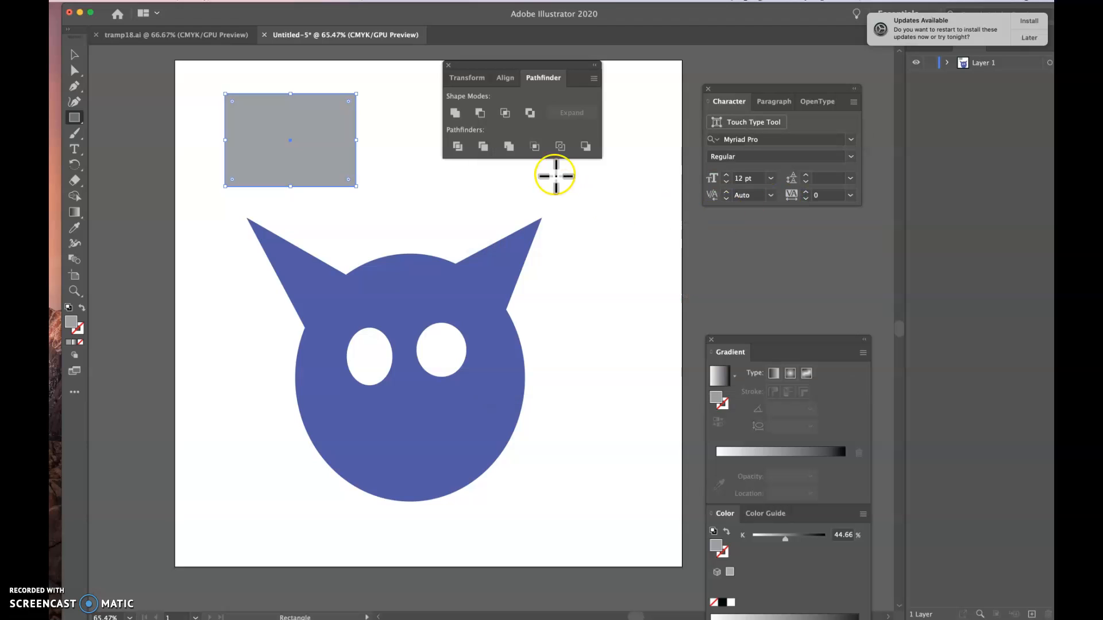
- Switch the rectangle's colour mode to RGB and fill it with green 6D9842
{"action": "left_click", "coordinate": [863, 515]}
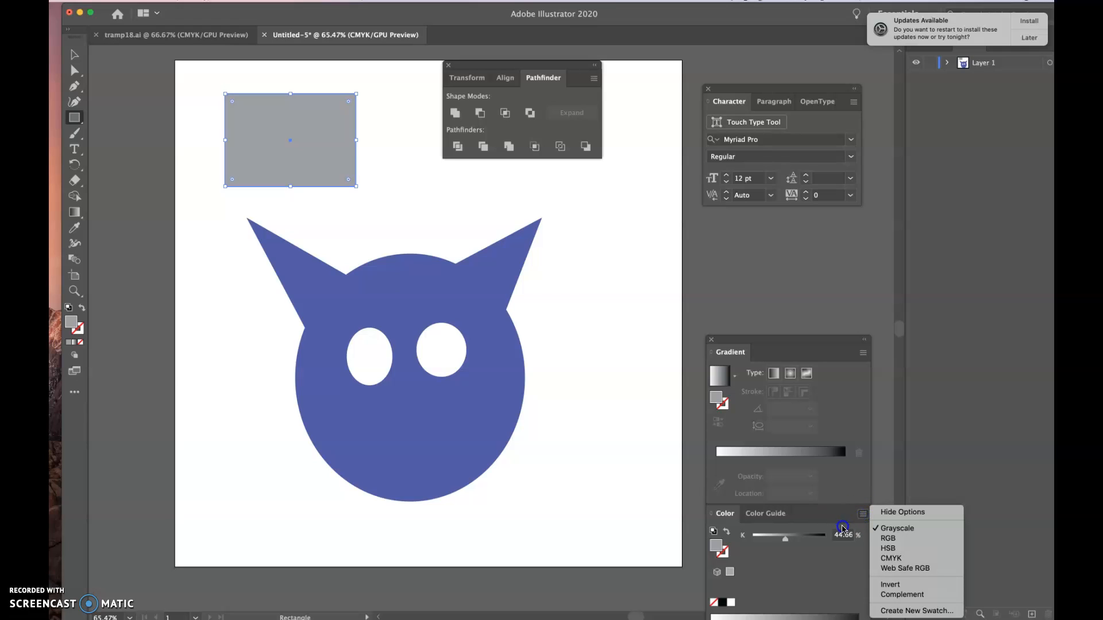
{"action": "left_click", "coordinate": [885, 540]}
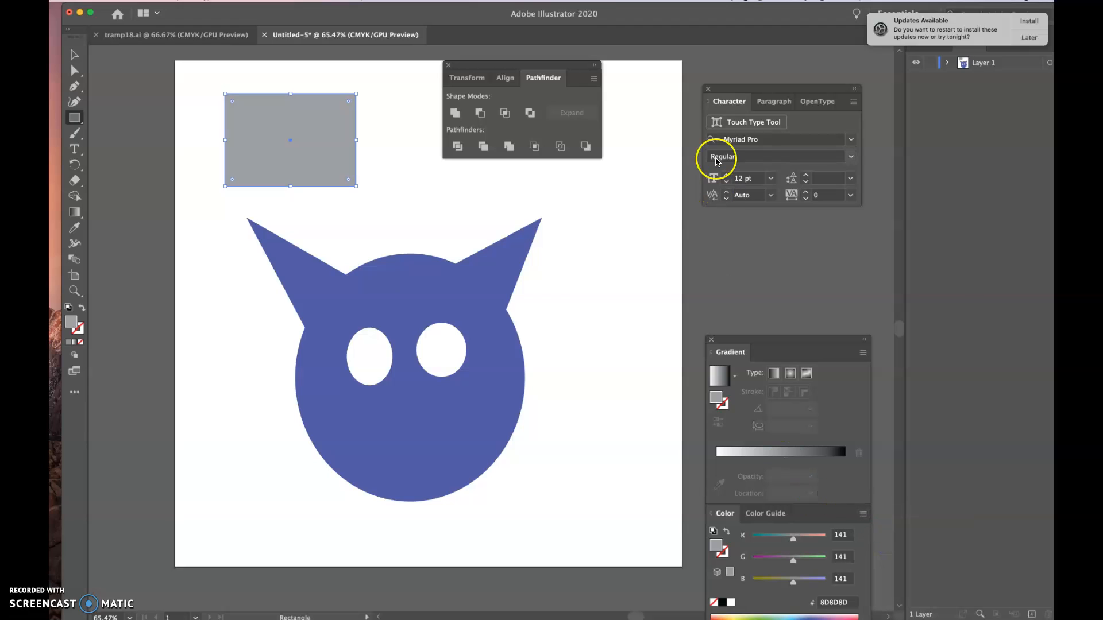
{"action": "left_click", "coordinate": [74, 54]}
{"action": "left_click", "coordinate": [134, 107]}
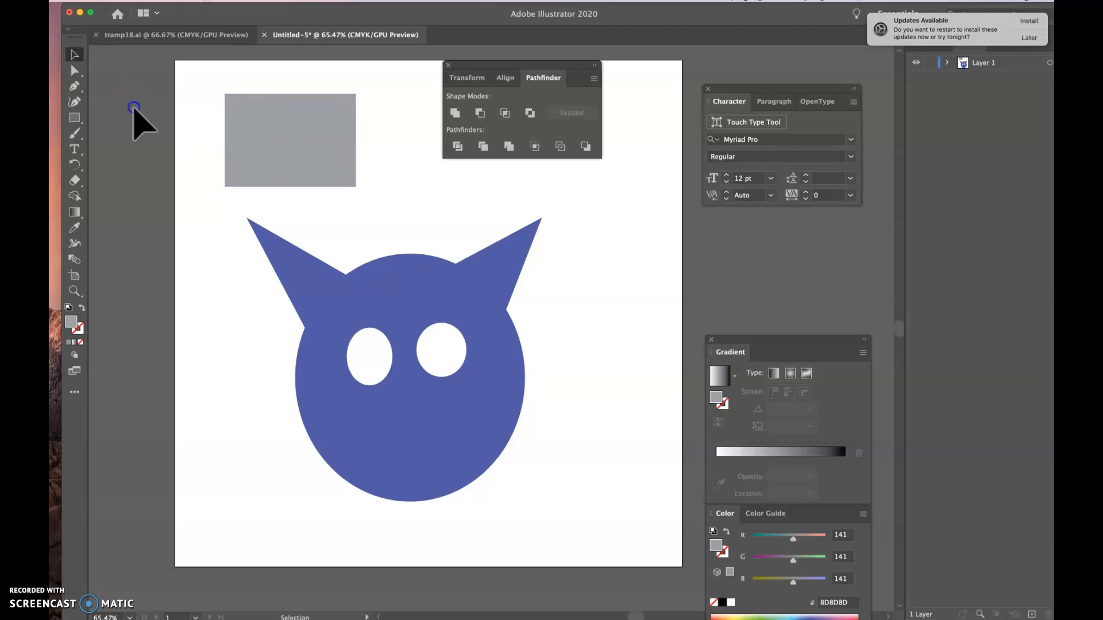
{"action": "left_click", "coordinate": [262, 118]}
{"action": "double_click", "coordinate": [73, 321]}
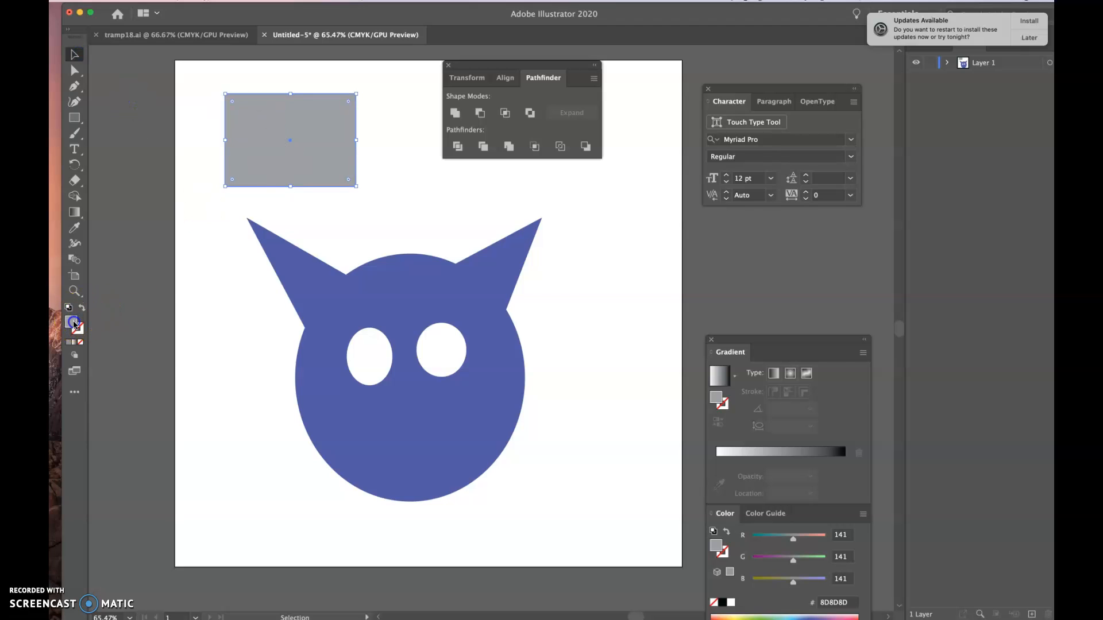
{"action": "left_click", "coordinate": [598, 236]}
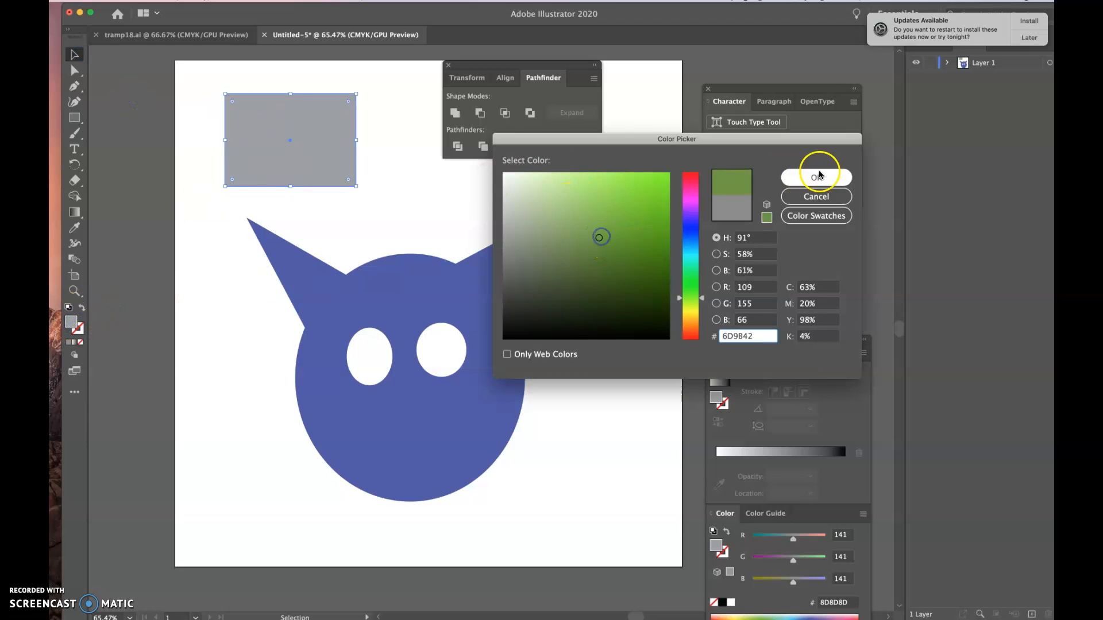
{"action": "left_click", "coordinate": [819, 176]}
{"action": "left_click", "coordinate": [445, 194]}
- Send the green rectangle to the back and move it behind the face's eye holes
{"action": "left_click", "coordinate": [292, 110]}
{"action": "left_click", "coordinate": [185, 0]}
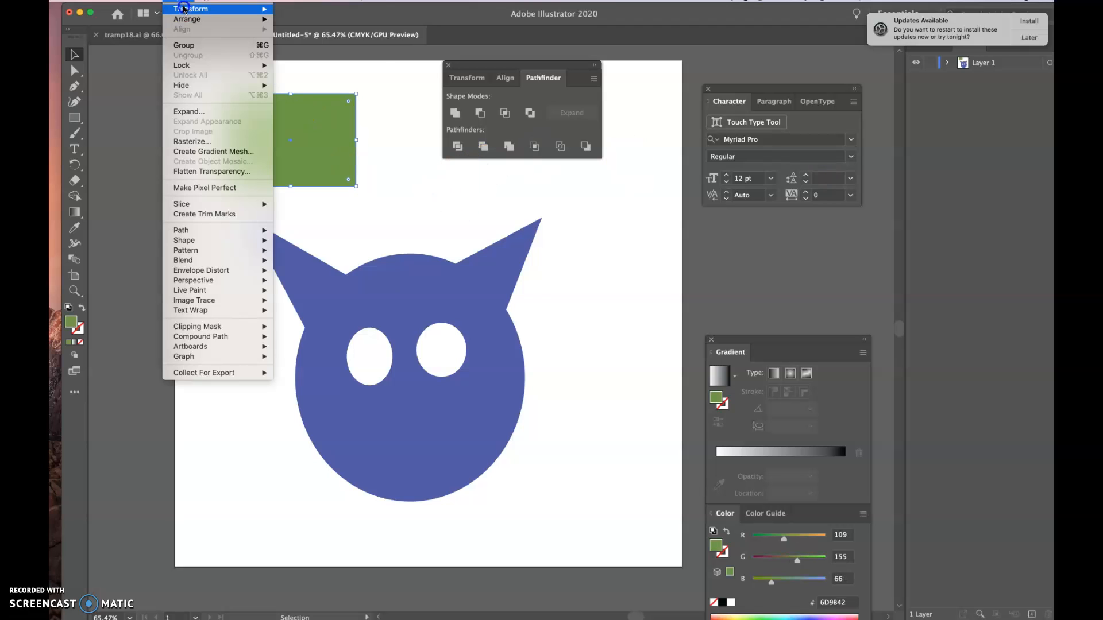
{"action": "mouse_move", "coordinate": [185, 10]}
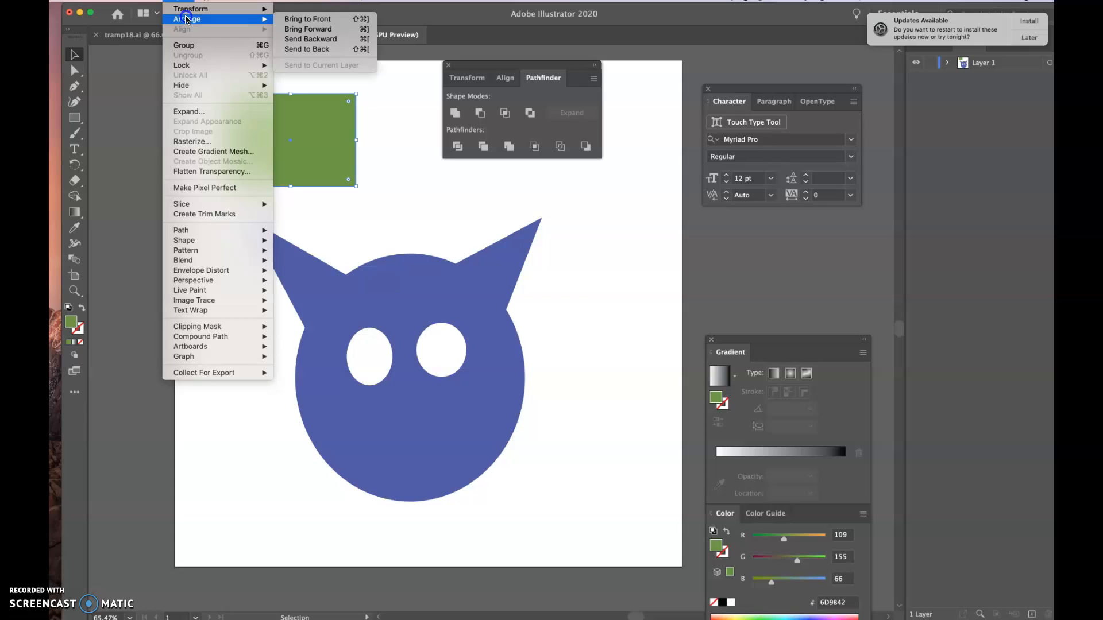
{"action": "left_click", "coordinate": [297, 53]}
{"action": "left_click", "coordinate": [397, 161]}
{"action": "left_click", "coordinate": [288, 145]}
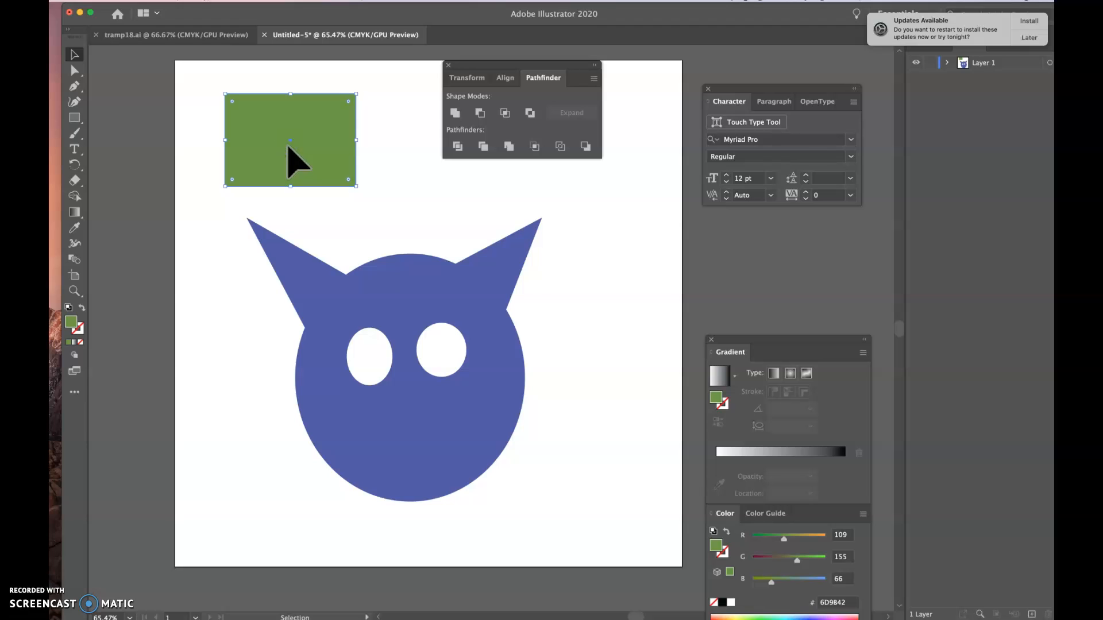
{"action": "left_click_drag", "start_coordinate": [287, 147], "coordinate": [373, 348]}
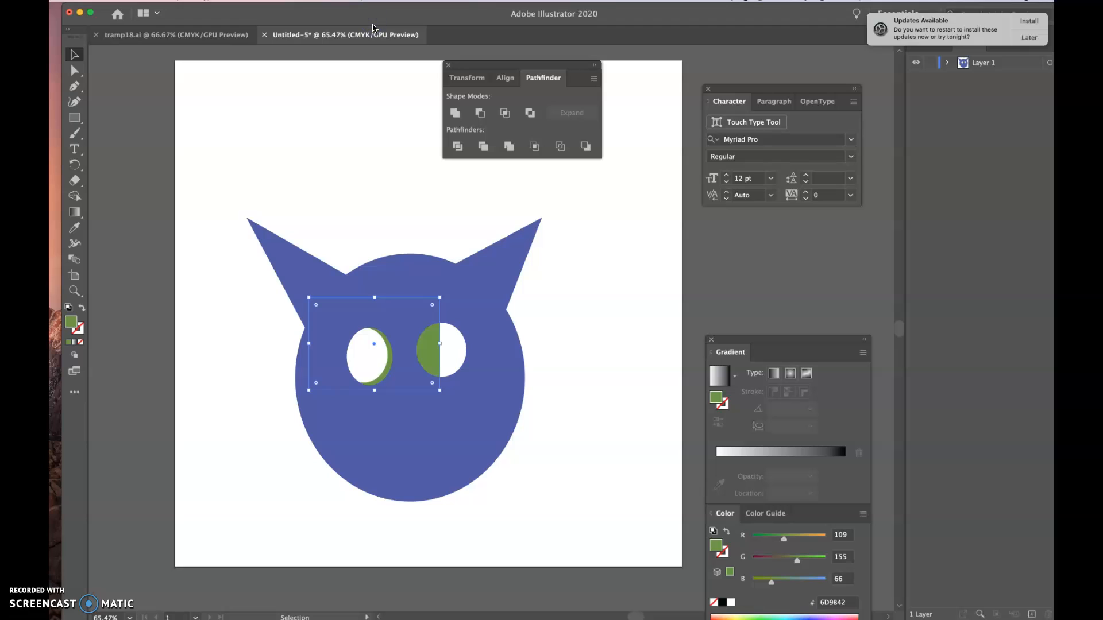
- Delete the leftover white oval over the left eye hole and move the green rectangle back above the head
{"action": "left_click", "coordinate": [369, 349]}
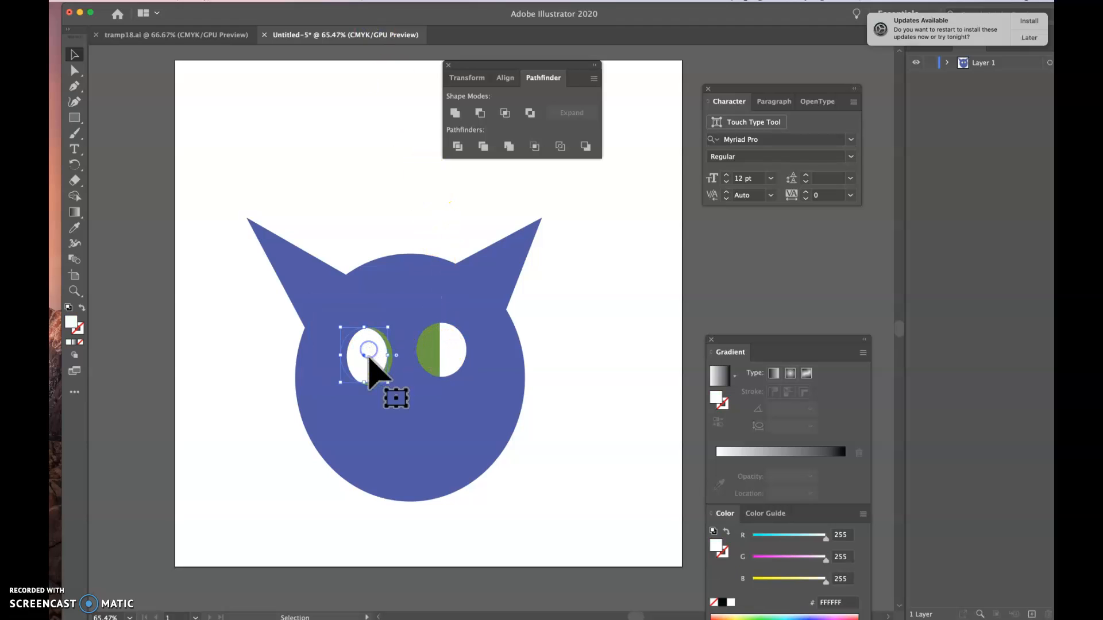
{"action": "key", "text": "Delete"}
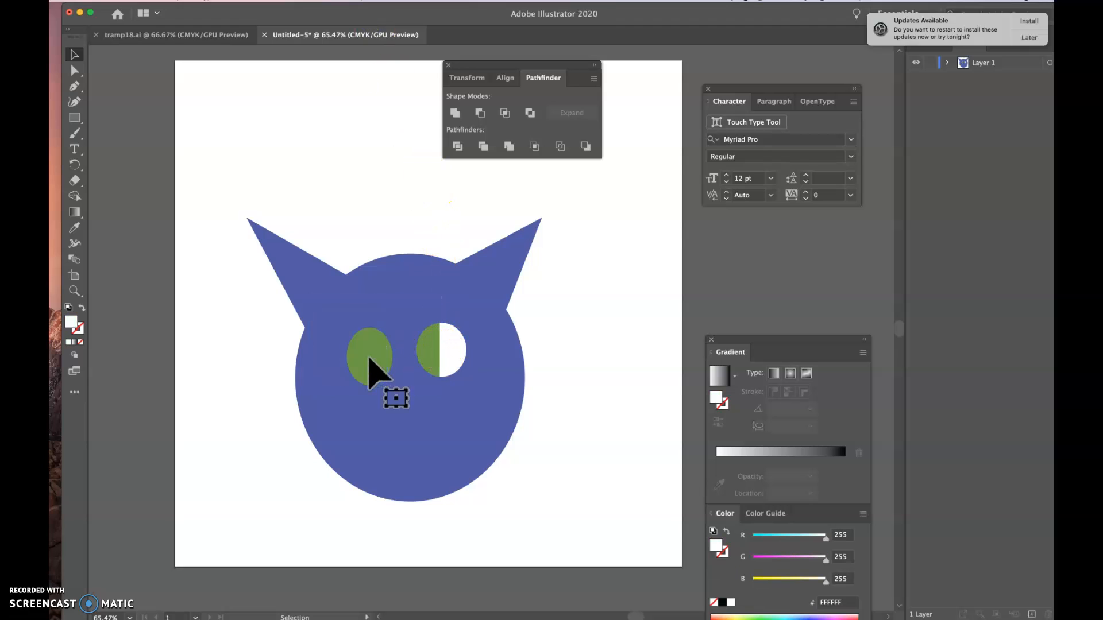
{"action": "left_click_drag", "start_coordinate": [439, 362], "coordinate": [401, 154]}
{"action": "left_click", "coordinate": [375, 212]}
- Unite both ears and the head into one shape and move it sideways toward the artboard's right side
{"action": "left_click", "coordinate": [322, 261]}
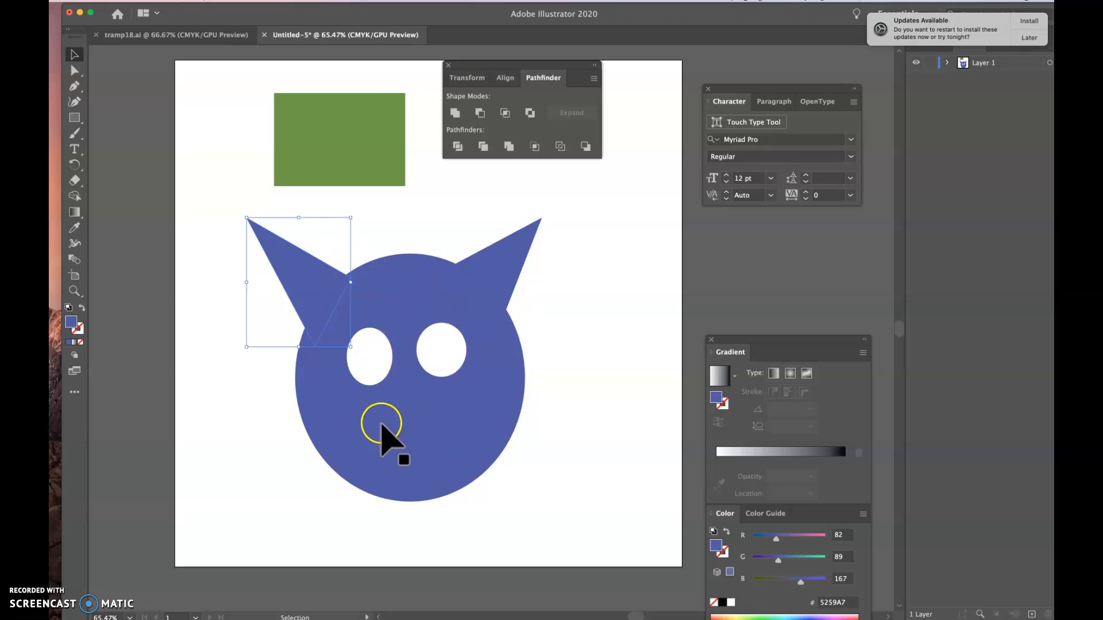
{"action": "left_click", "coordinate": [501, 274], "text": "shift"}
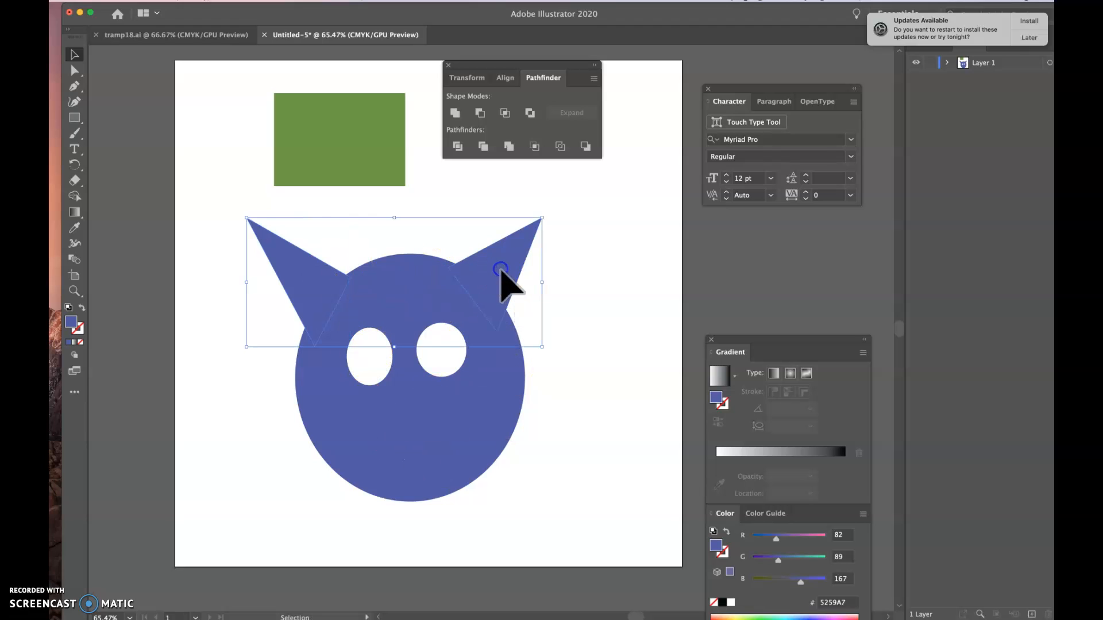
{"action": "left_click", "coordinate": [427, 452], "text": "shift"}
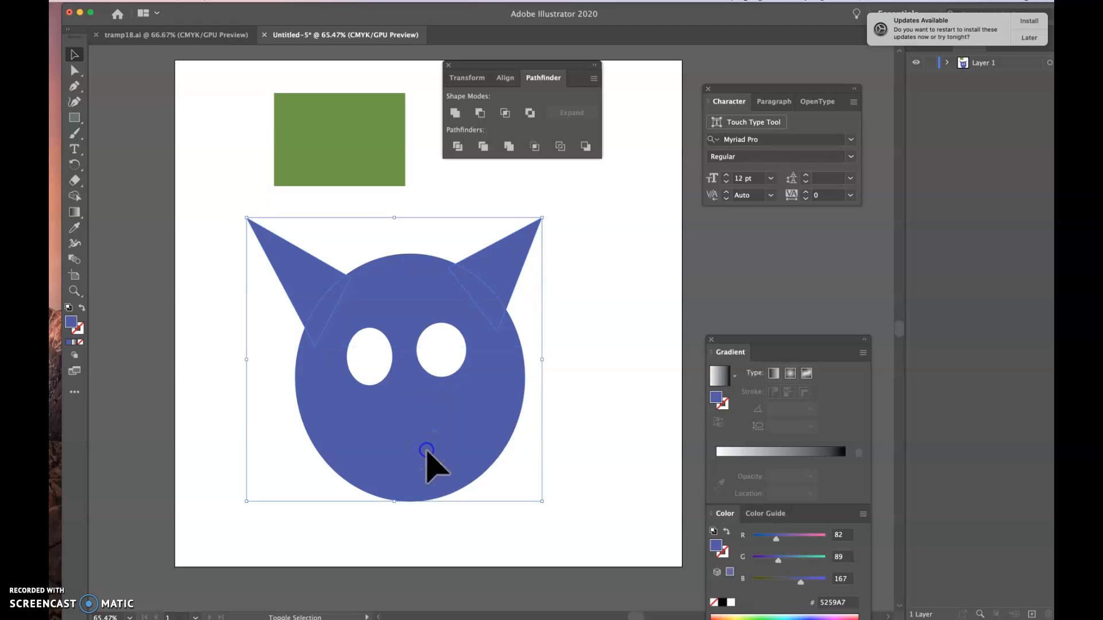
{"action": "left_click", "coordinate": [455, 113]}
{"action": "left_click", "coordinate": [402, 169]}
{"action": "left_click_drag", "start_coordinate": [402, 276], "coordinate": [475, 288]}
- Delete the green rectangle and the united face to clear the artboard
{"action": "left_click", "coordinate": [404, 180], "text": "shift"}
{"action": "left_click", "coordinate": [403, 180]}
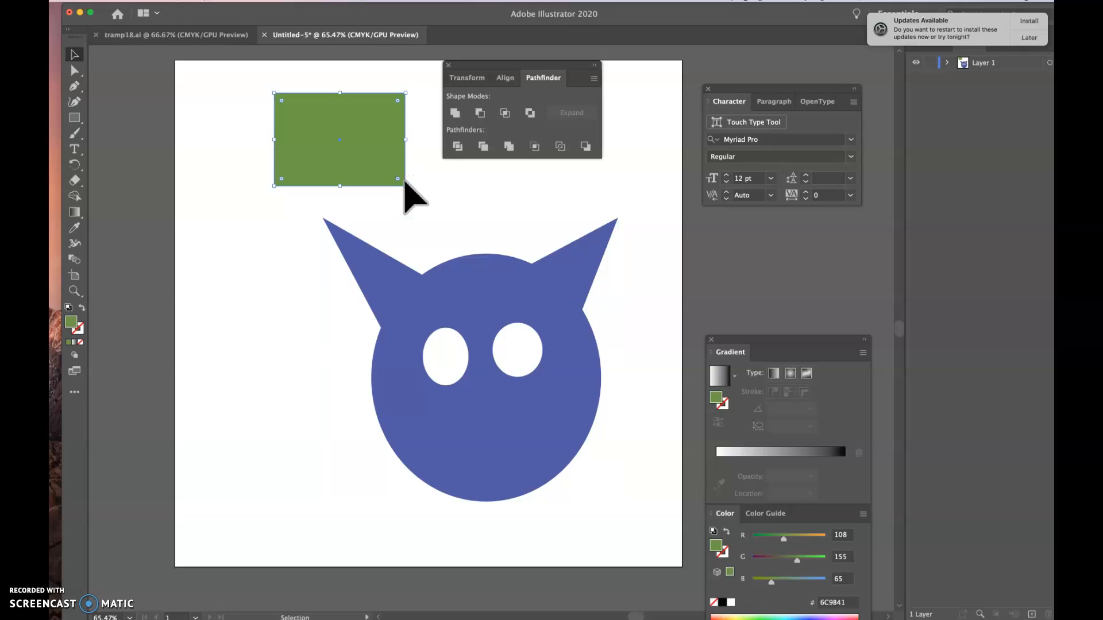
{"action": "key", "text": "Delete"}
{"action": "left_click", "coordinate": [422, 258]}
{"action": "left_click", "coordinate": [437, 299]}
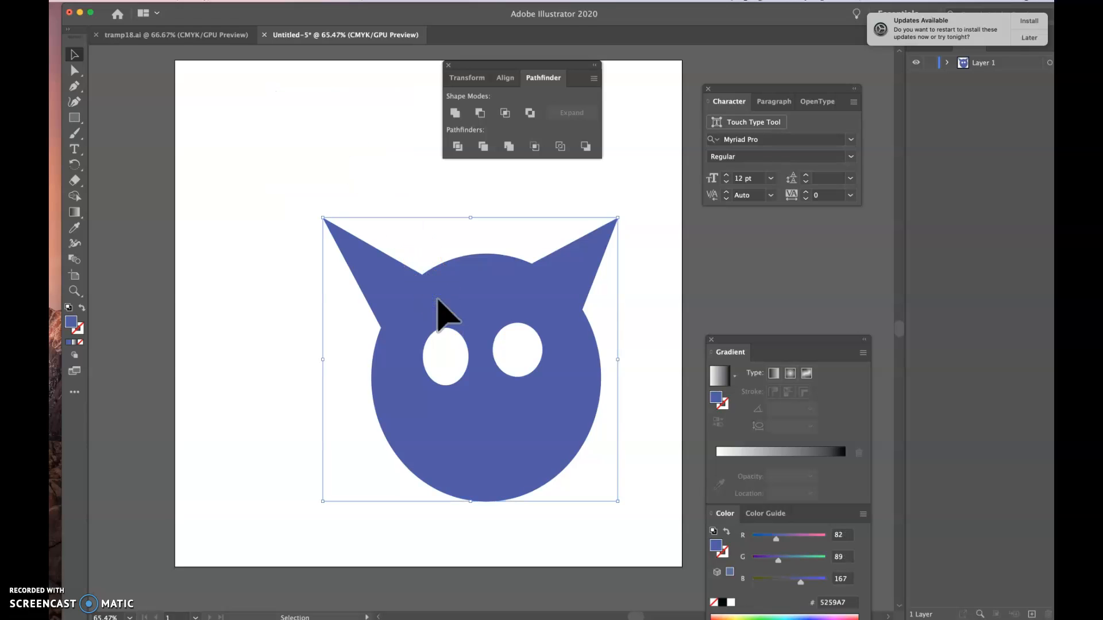
{"action": "key", "text": "Delete"}
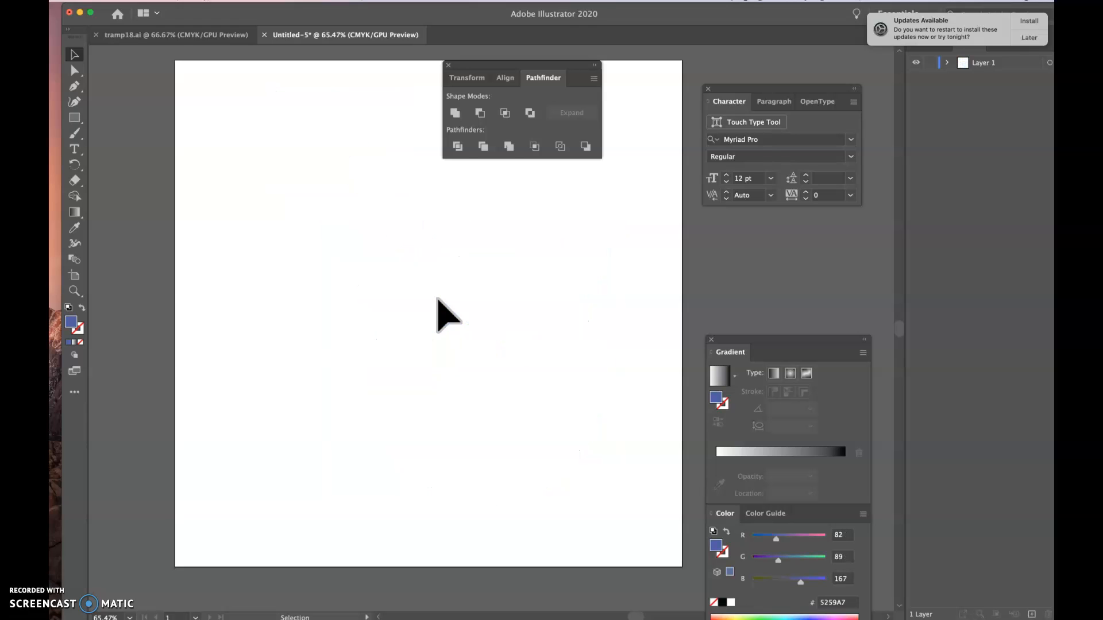
{"action": "left_click", "coordinate": [220, 154]}
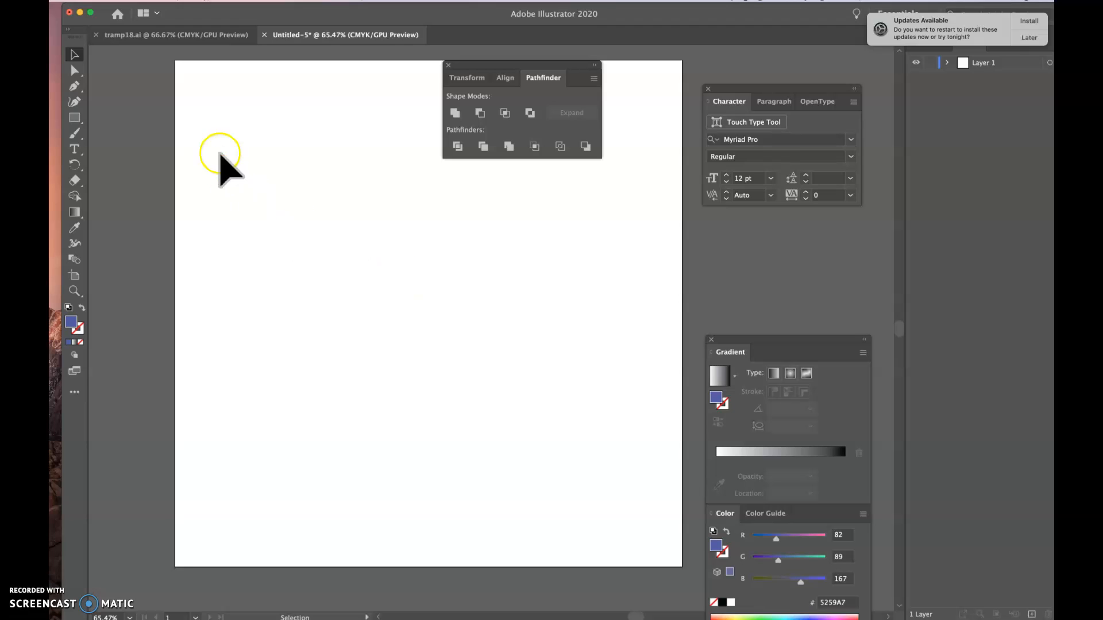
- Activate the Paintbrush tool, move the gradient and colour controls higher, and show the Brushes panel
{"action": "left_click", "coordinate": [74, 137]}
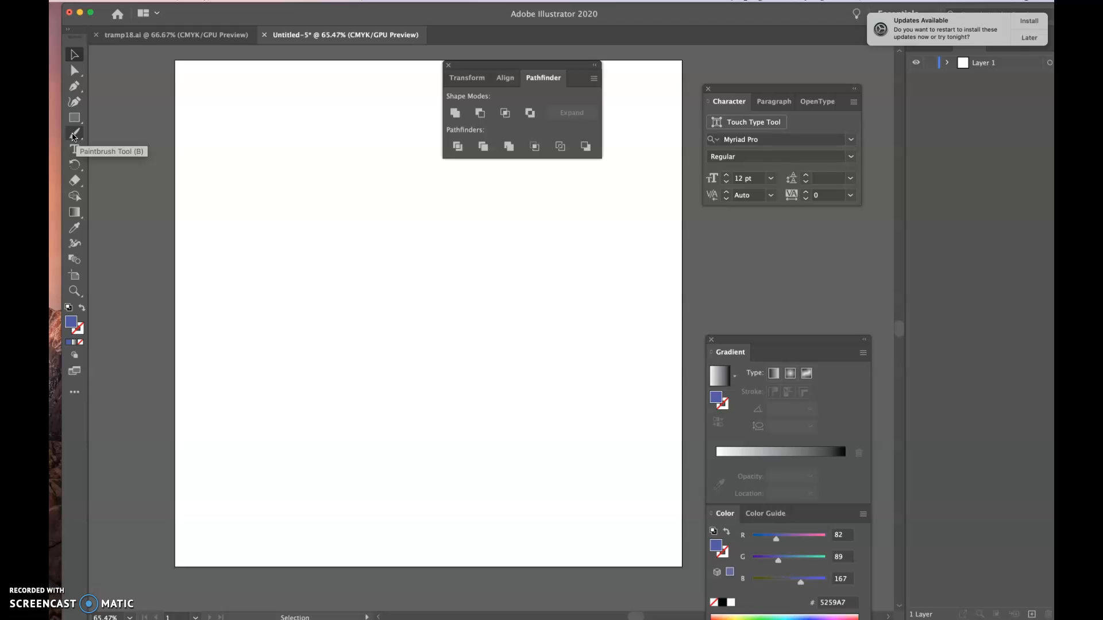
{"action": "left_click", "coordinate": [74, 135]}
{"action": "left_click", "coordinate": [124, 134]}
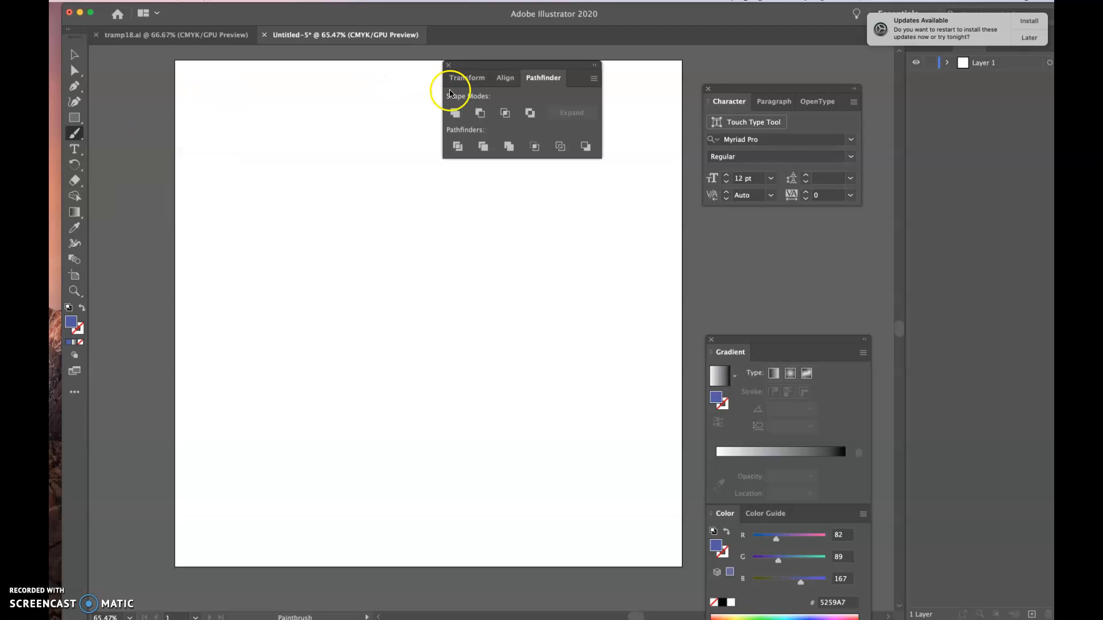
{"action": "left_click_drag", "start_coordinate": [773, 340], "coordinate": [772, 239]}
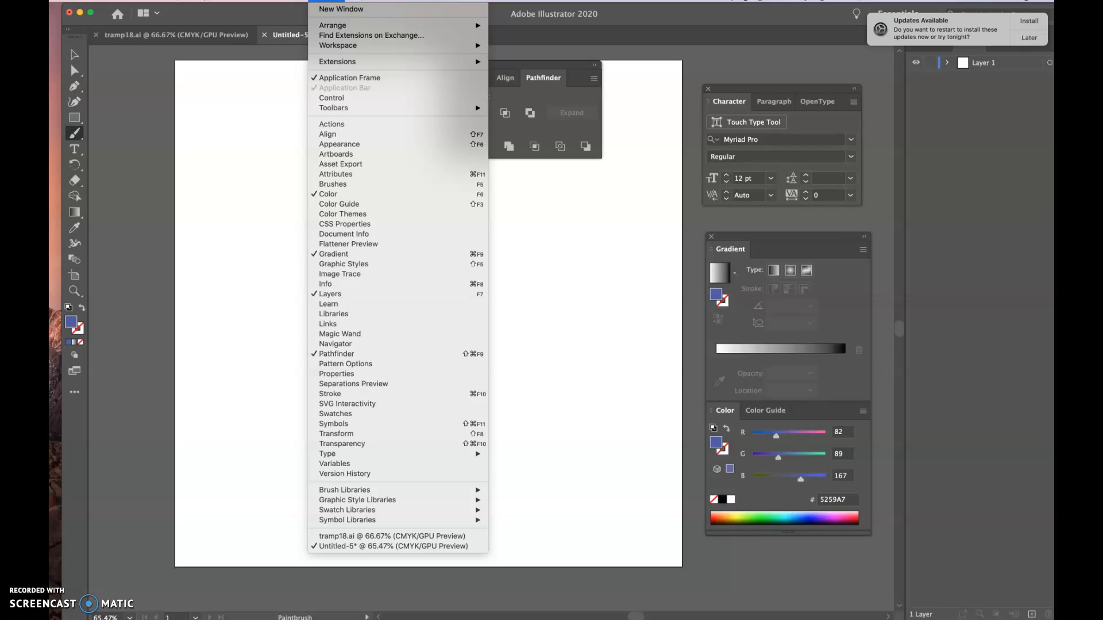
{"action": "left_click", "coordinate": [366, 183]}
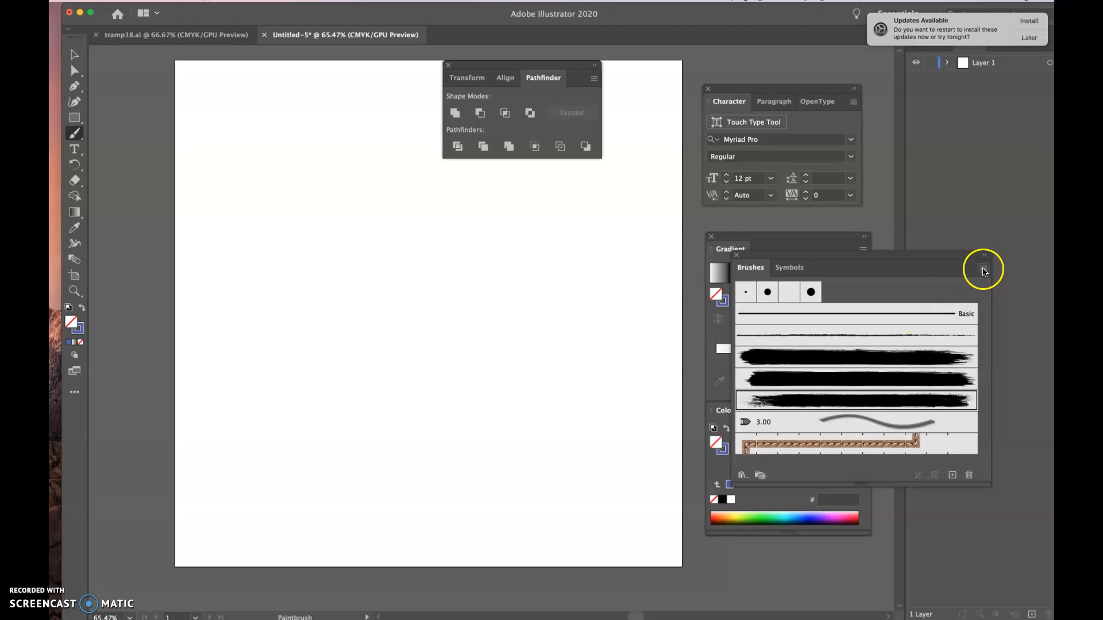
- Load the Artistic_Calligraphic brush library and paint a curved blue charcoal-textured stroke across the middle of the artboard
{"action": "left_click", "coordinate": [984, 270]}
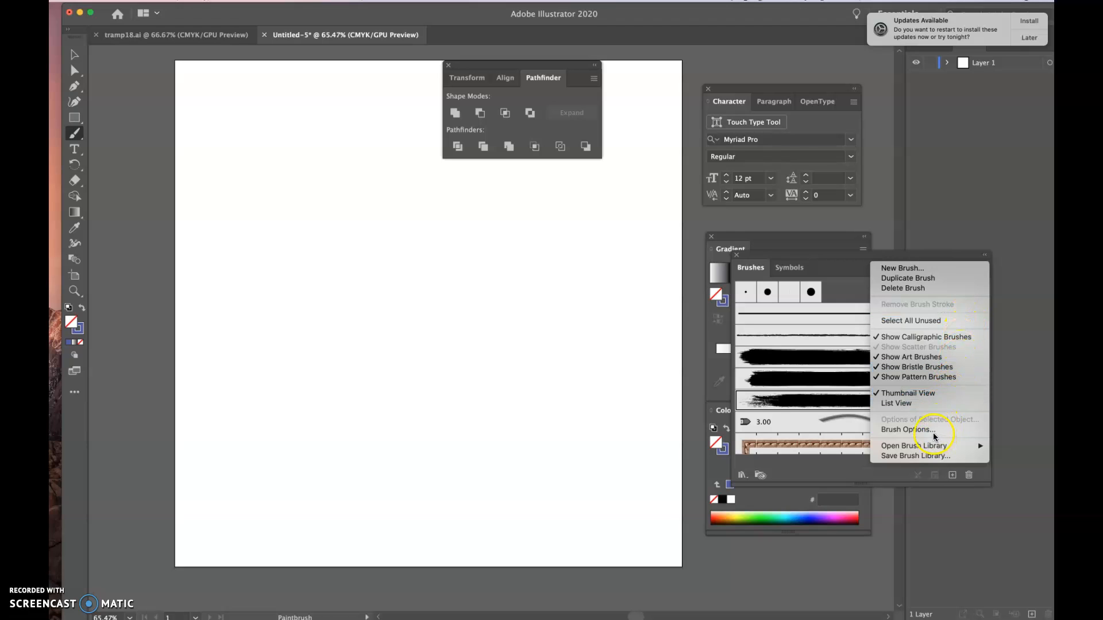
{"action": "mouse_move", "coordinate": [929, 448]}
{"action": "mouse_move", "coordinate": [833, 456]}
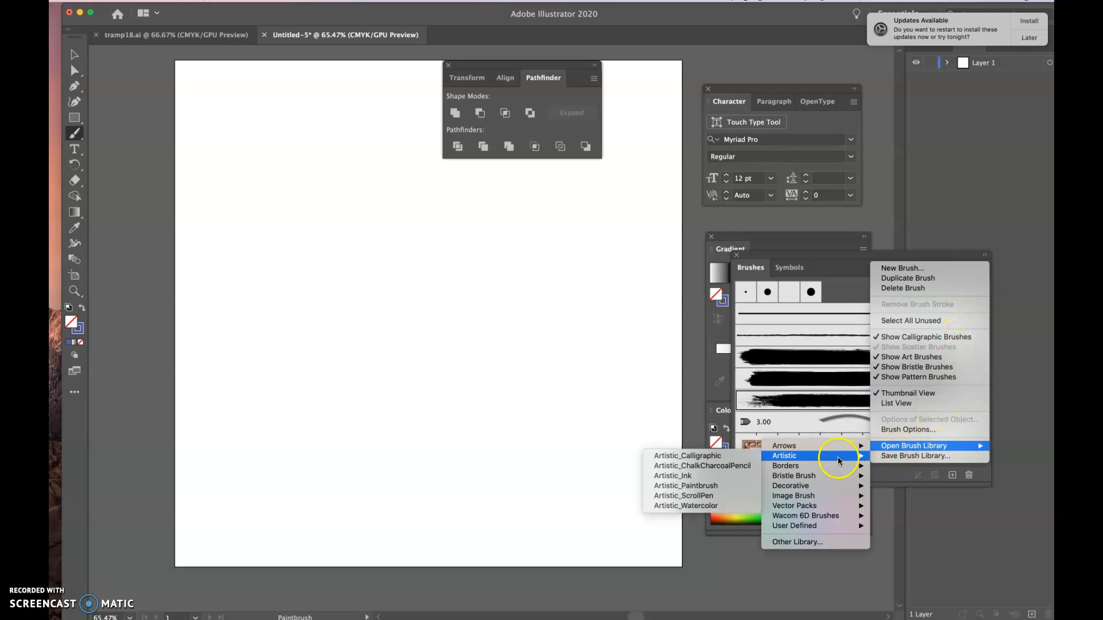
{"action": "left_click", "coordinate": [711, 455]}
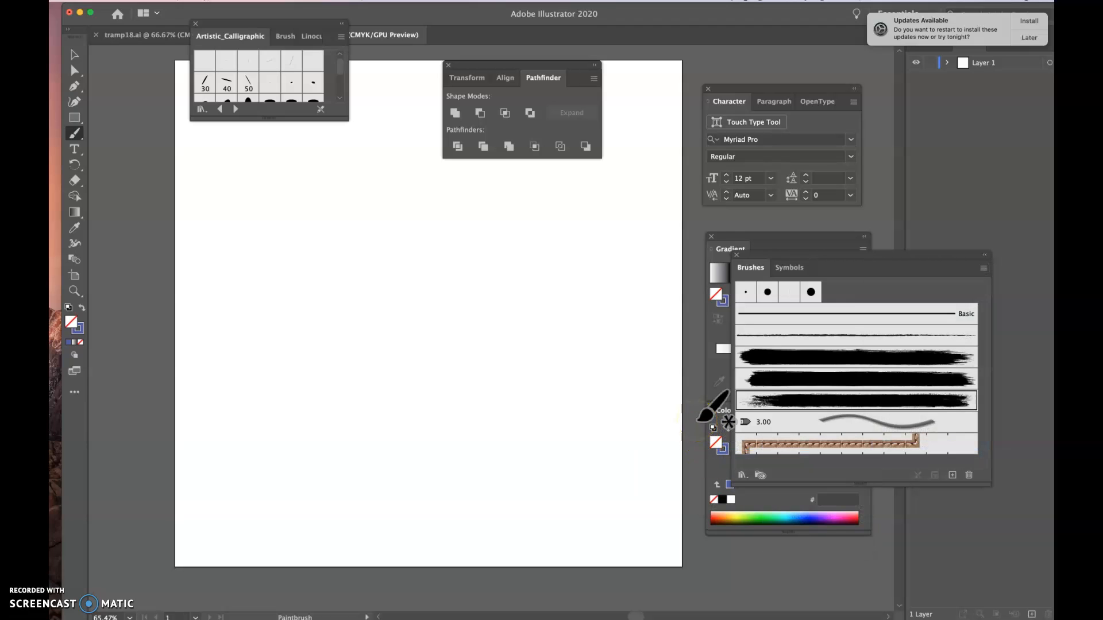
{"action": "mouse_move", "coordinate": [344, 213]}
{"action": "left_mouse_down"}
{"action": "mouse_move", "coordinate": [340, 325]}
{"action": "mouse_move", "coordinate": [488, 276]}
{"action": "left_mouse_up"}
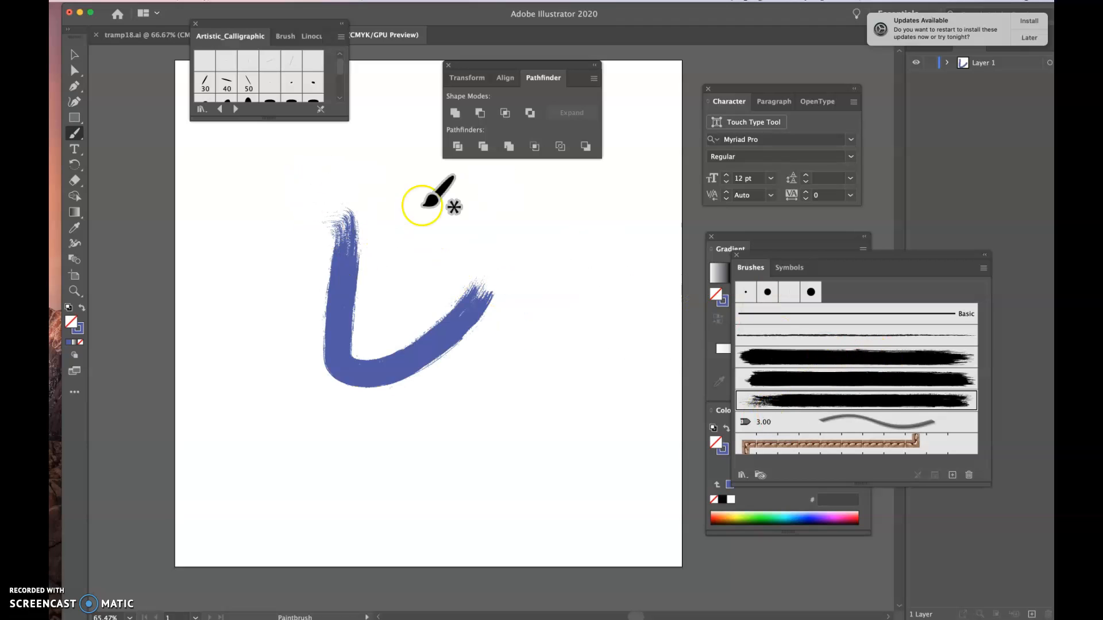
- Delete the blue charcoal-textured stroke from the artboard
{"action": "left_click", "coordinate": [75, 54]}
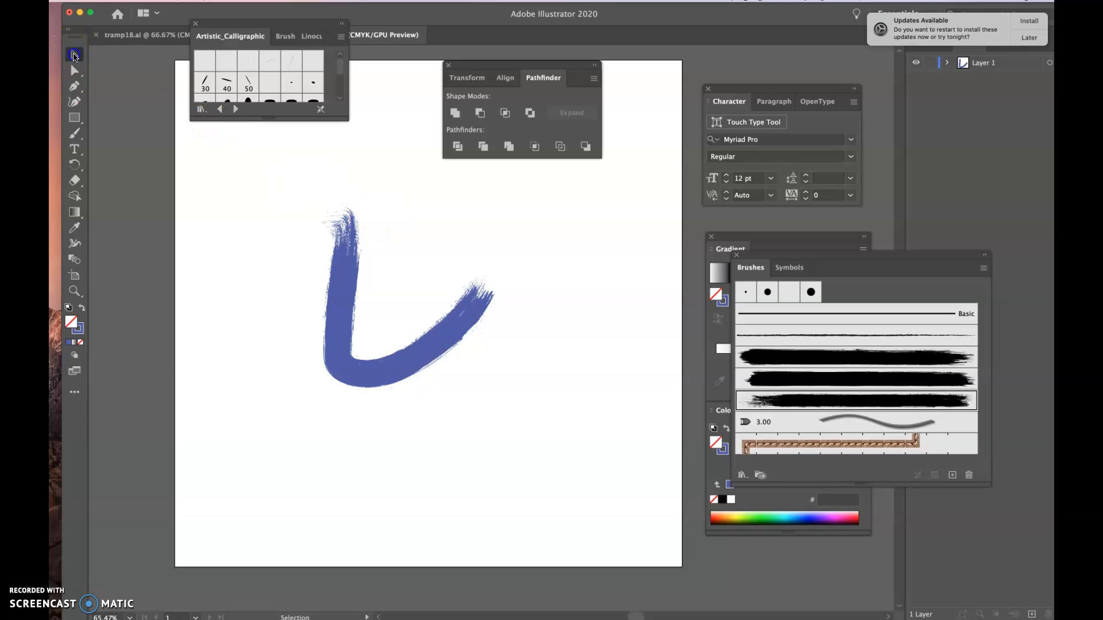
{"action": "left_click", "coordinate": [344, 326]}
{"action": "key", "text": "Delete"}
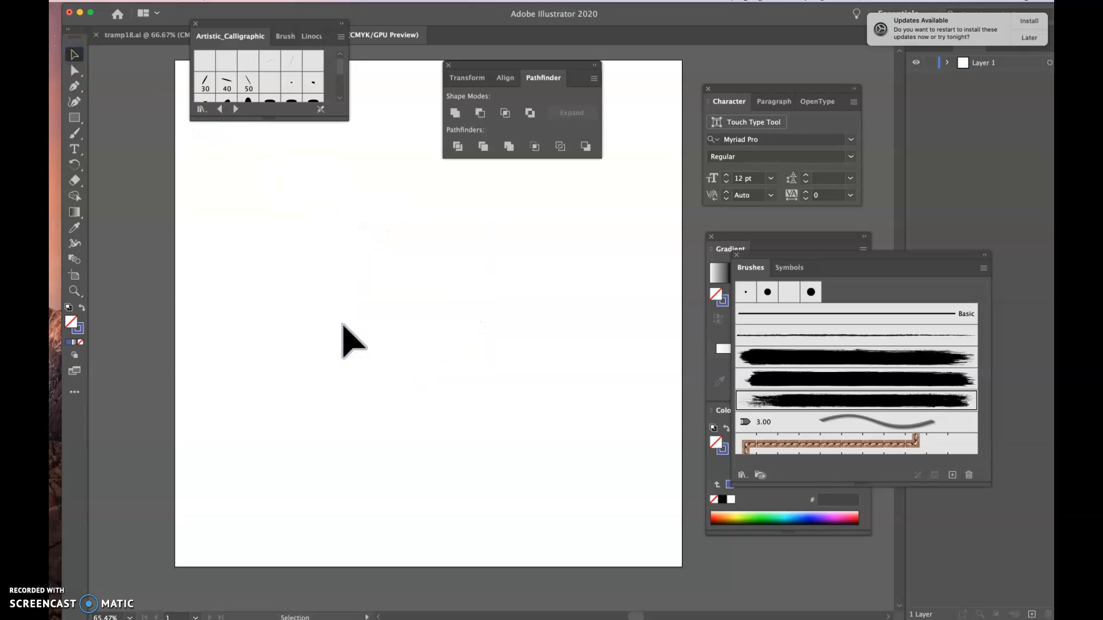
- Enlarge the Artistic_Calligraphic library, choose the slanted oval brush, and paint three loose curved blue strokes across the artboard
{"action": "left_click_drag", "start_coordinate": [344, 122], "coordinate": [368, 196]}
{"action": "left_click", "coordinate": [334, 83]}
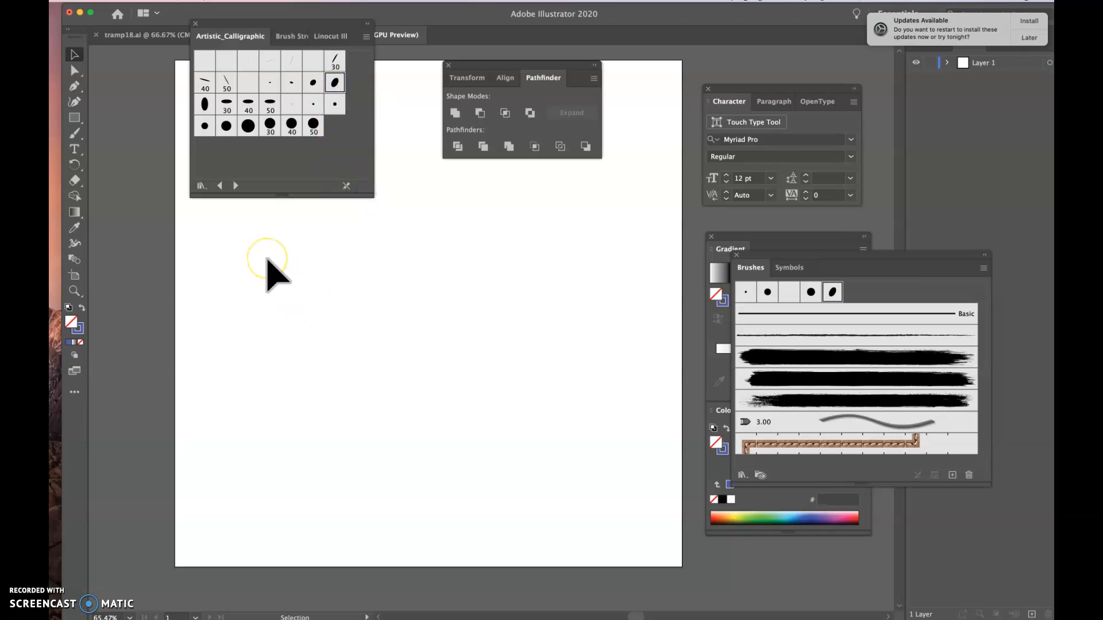
{"action": "mouse_move", "coordinate": [266, 258]}
{"action": "left_mouse_down"}
{"action": "mouse_move", "coordinate": [297, 265]}
{"action": "mouse_move", "coordinate": [324, 389]}
{"action": "mouse_move", "coordinate": [507, 269]}
{"action": "mouse_move", "coordinate": [465, 263]}
{"action": "mouse_move", "coordinate": [410, 420]}
{"action": "mouse_move", "coordinate": [589, 426]}
{"action": "left_mouse_up"}
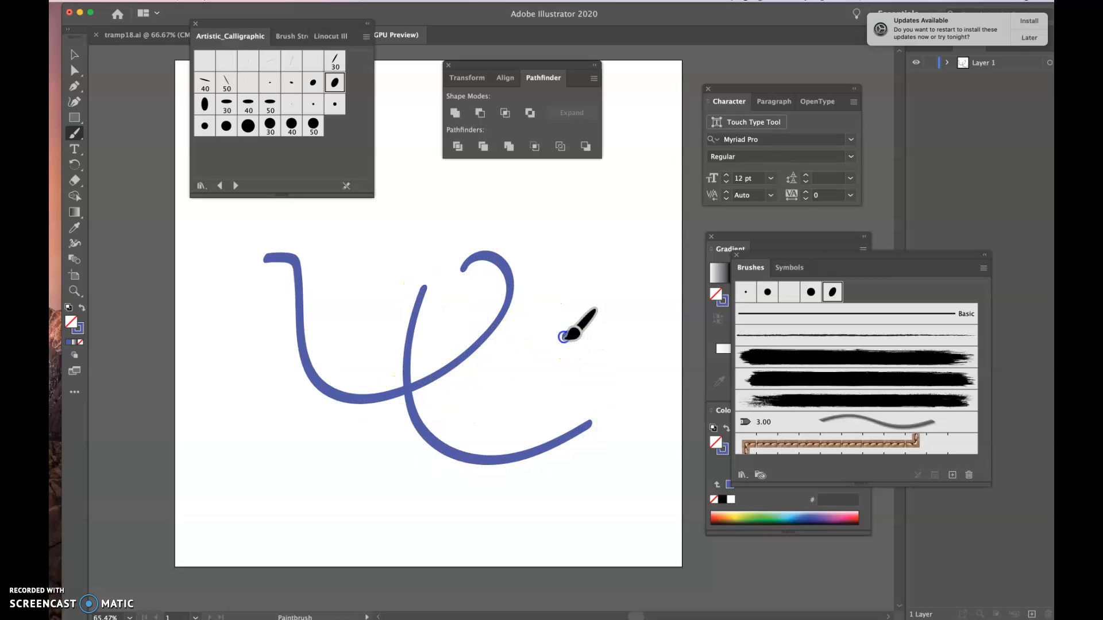
{"action": "left_click_drag", "start_coordinate": [572, 335], "coordinate": [423, 608]}
{"action": "left_click", "coordinate": [217, 123]}
- Select all the loose calligraphic strokes and delete them to clear the artboard
{"action": "left_click", "coordinate": [74, 54]}
{"action": "left_click_drag", "start_coordinate": [360, 291], "coordinate": [485, 502]}
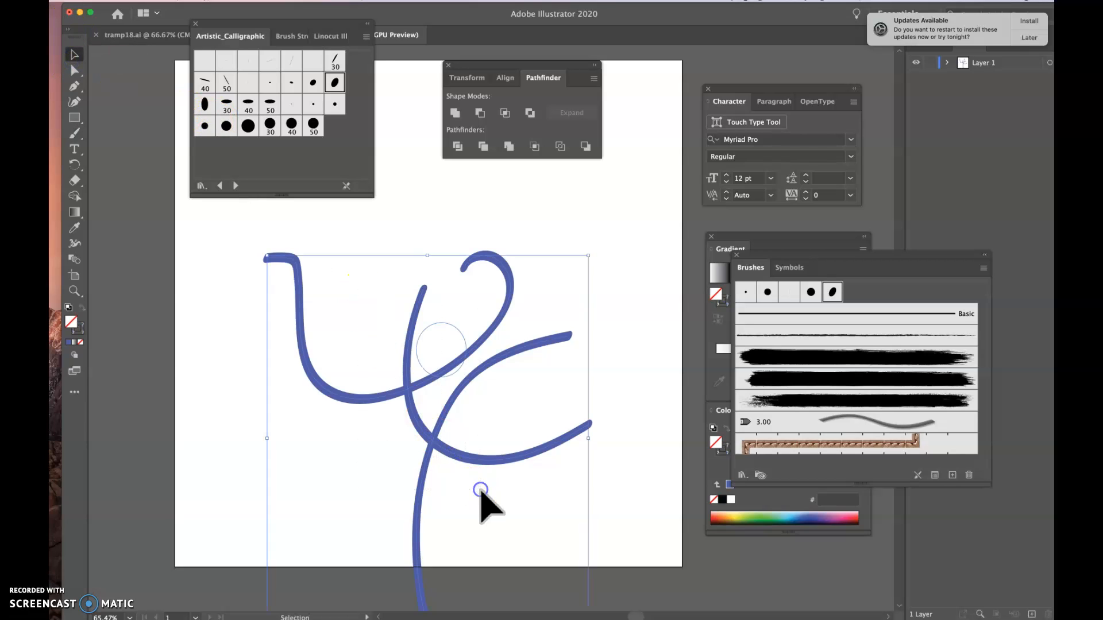
{"action": "mouse_move", "coordinate": [438, 443]}
{"action": "left_mouse_down"}
{"action": "mouse_move", "coordinate": [426, 363]}
{"action": "mouse_move", "coordinate": [524, 419]}
{"action": "left_mouse_up"}
{"action": "key", "text": "Delete"}
{"action": "left_click", "coordinate": [396, 358]}
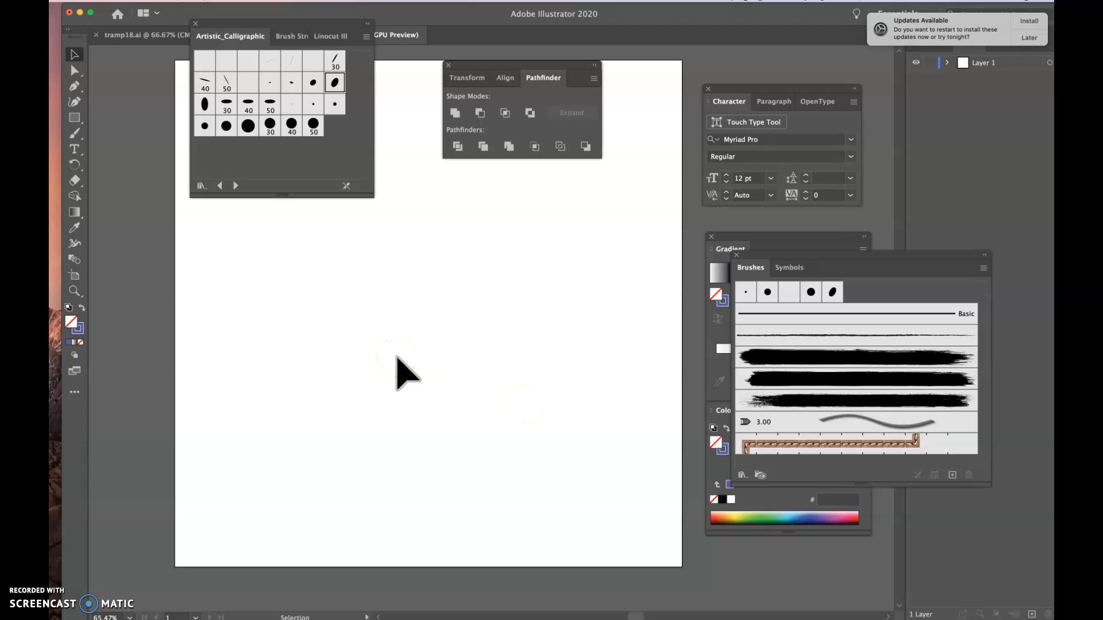
- Paint a cat head outline with two pointed ears in blue calligraphic strokes, joining the ears with a curved top stroke
{"action": "left_click", "coordinate": [369, 282]}
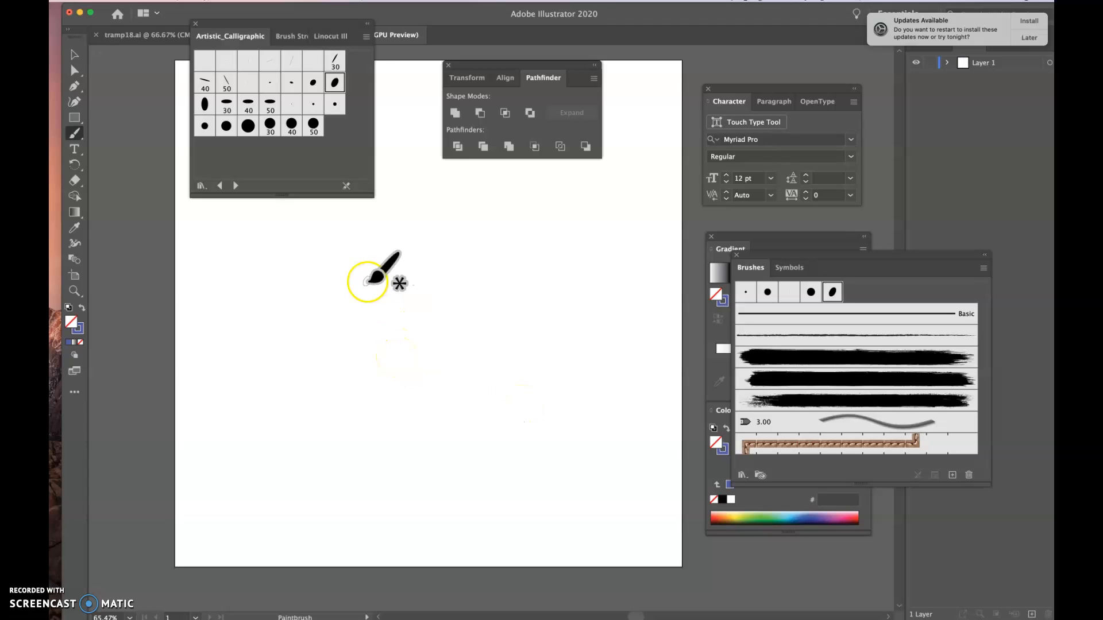
{"action": "mouse_move", "coordinate": [368, 282]}
{"action": "left_mouse_down"}
{"action": "mouse_move", "coordinate": [323, 236]}
{"action": "mouse_move", "coordinate": [325, 358]}
{"action": "mouse_move", "coordinate": [369, 418]}
{"action": "mouse_move", "coordinate": [426, 425]}
{"action": "mouse_move", "coordinate": [461, 405]}
{"action": "mouse_move", "coordinate": [466, 344]}
{"action": "mouse_move", "coordinate": [450, 318]}
{"action": "mouse_move", "coordinate": [463, 326]}
{"action": "mouse_move", "coordinate": [490, 277]}
{"action": "mouse_move", "coordinate": [431, 289]}
{"action": "left_mouse_up"}
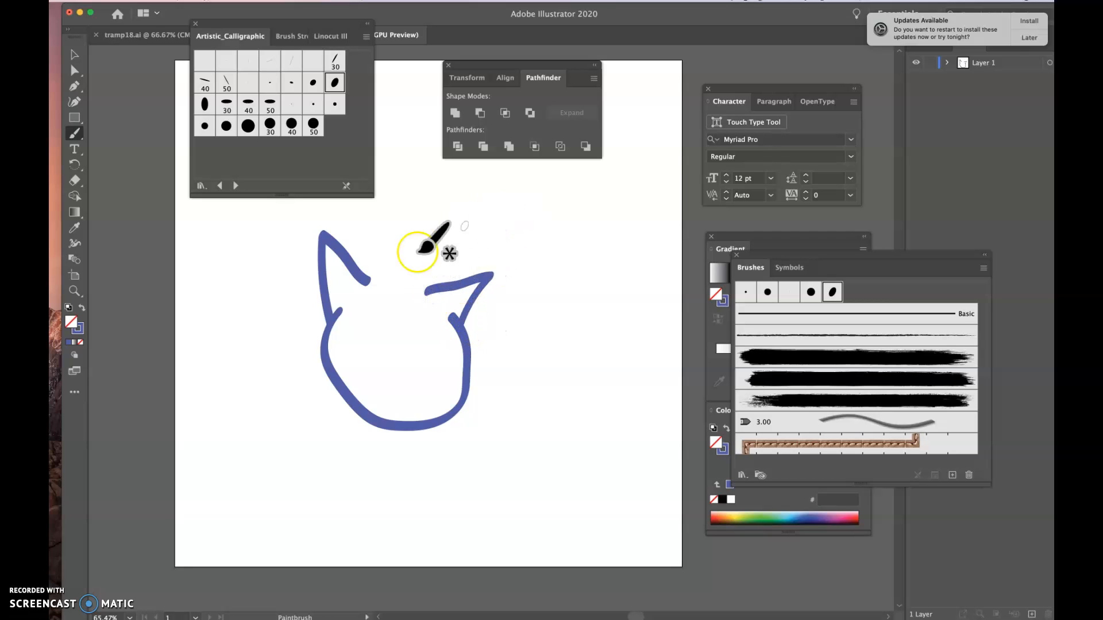
{"action": "left_click_drag", "start_coordinate": [430, 291], "coordinate": [377, 276]}
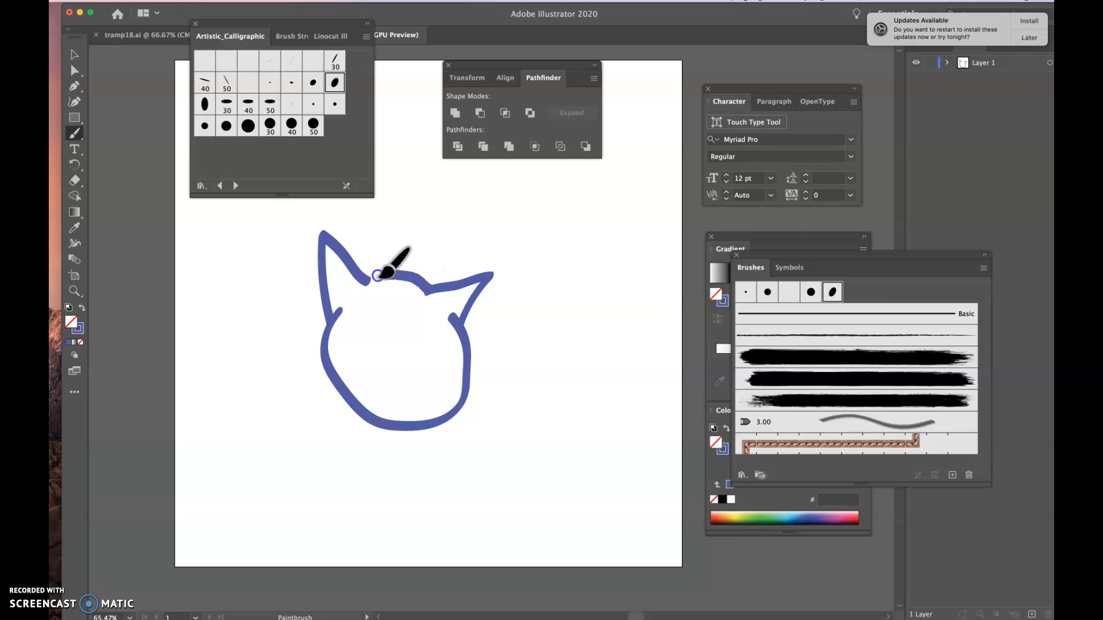
- Select the cat head's strokes one at a time to examine how the outline is divided into separate paths
{"action": "left_click", "coordinate": [74, 54]}
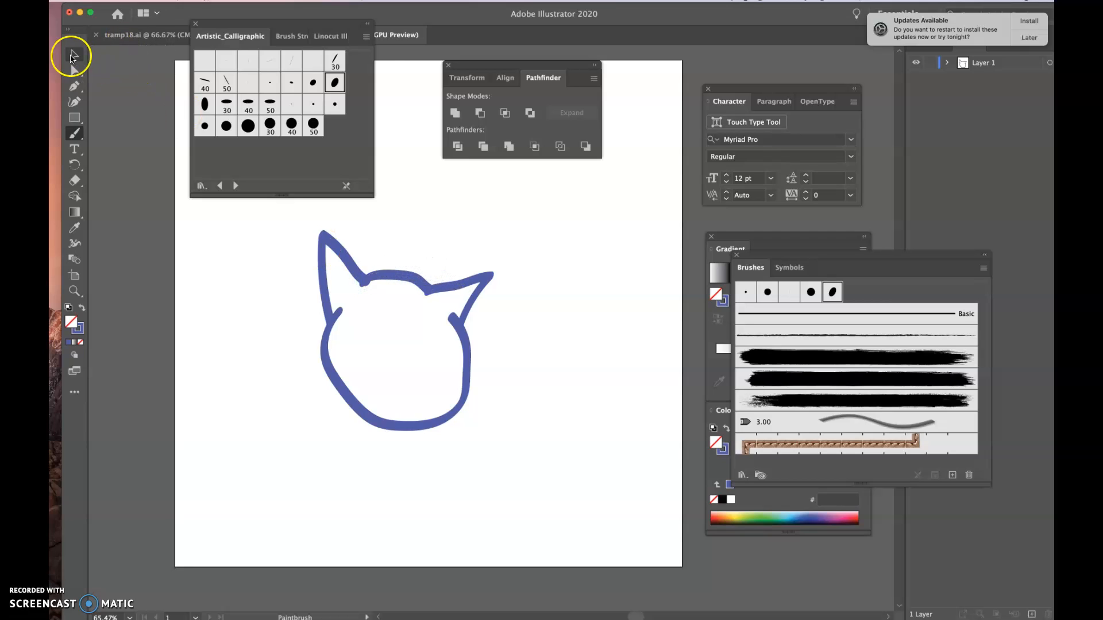
{"action": "left_click", "coordinate": [359, 277]}
{"action": "left_click", "coordinate": [330, 362]}
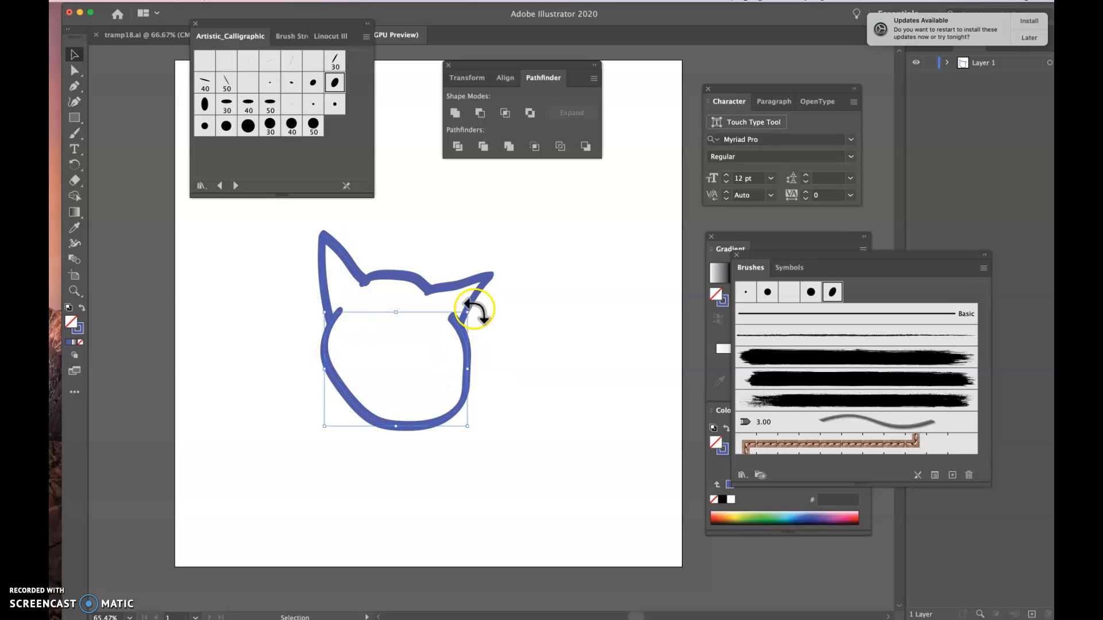
{"action": "left_click", "coordinate": [443, 222]}
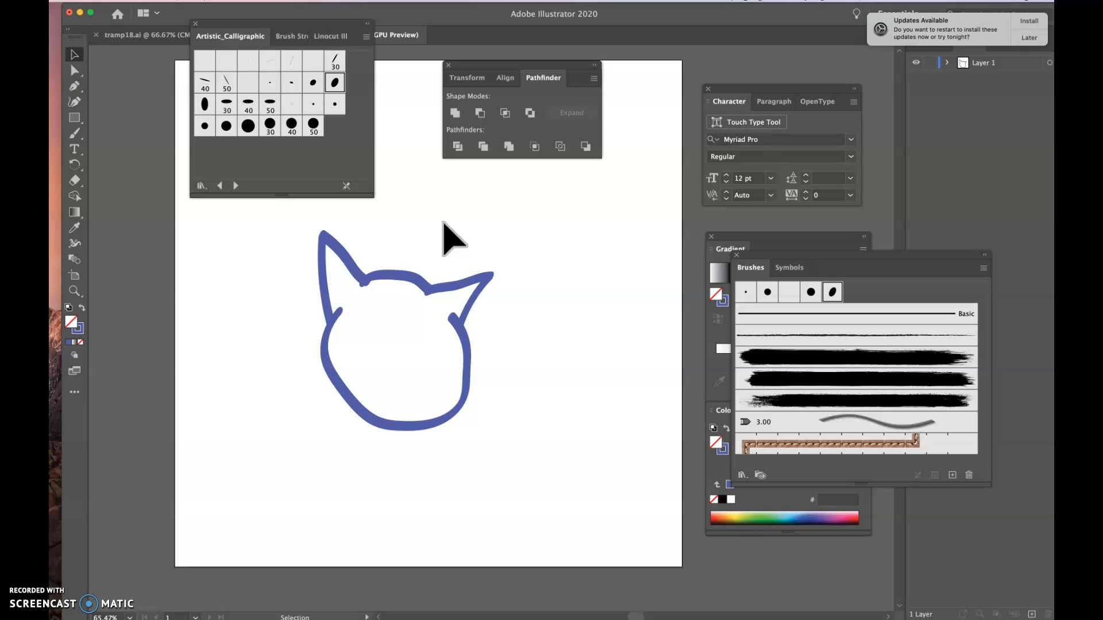
{"action": "left_click", "coordinate": [407, 287]}
{"action": "left_click", "coordinate": [425, 244]}
- Fill the left ear path with green 82AF58
{"action": "left_click", "coordinate": [309, 233]}
{"action": "left_click", "coordinate": [336, 285]}
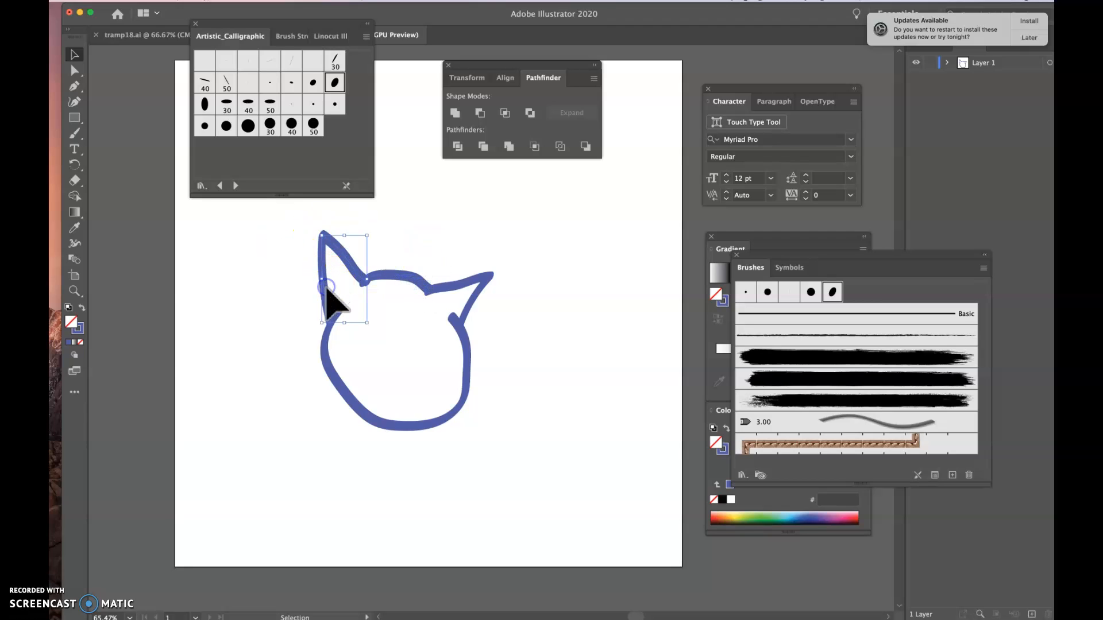
{"action": "double_click", "coordinate": [75, 325]}
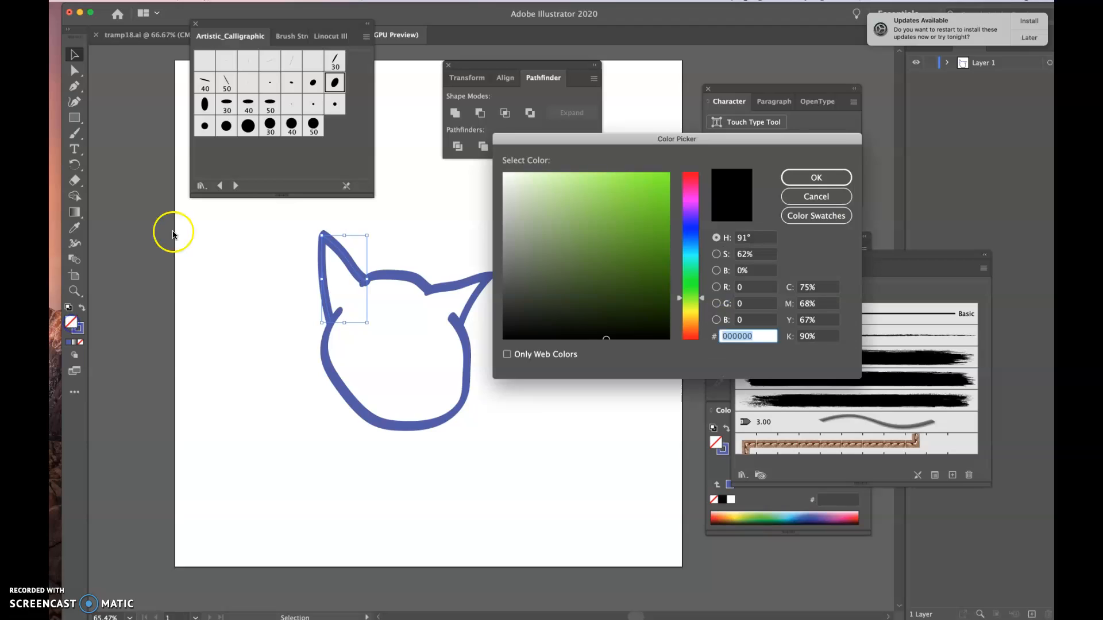
{"action": "left_click", "coordinate": [586, 224]}
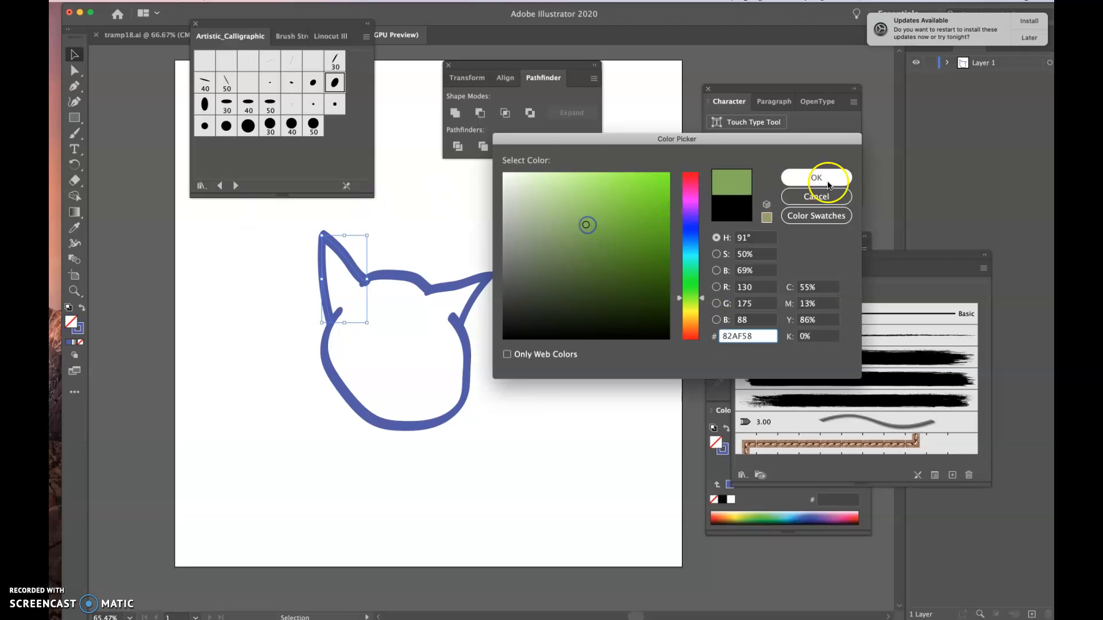
{"action": "left_click", "coordinate": [825, 178]}
{"action": "left_click", "coordinate": [558, 213]}
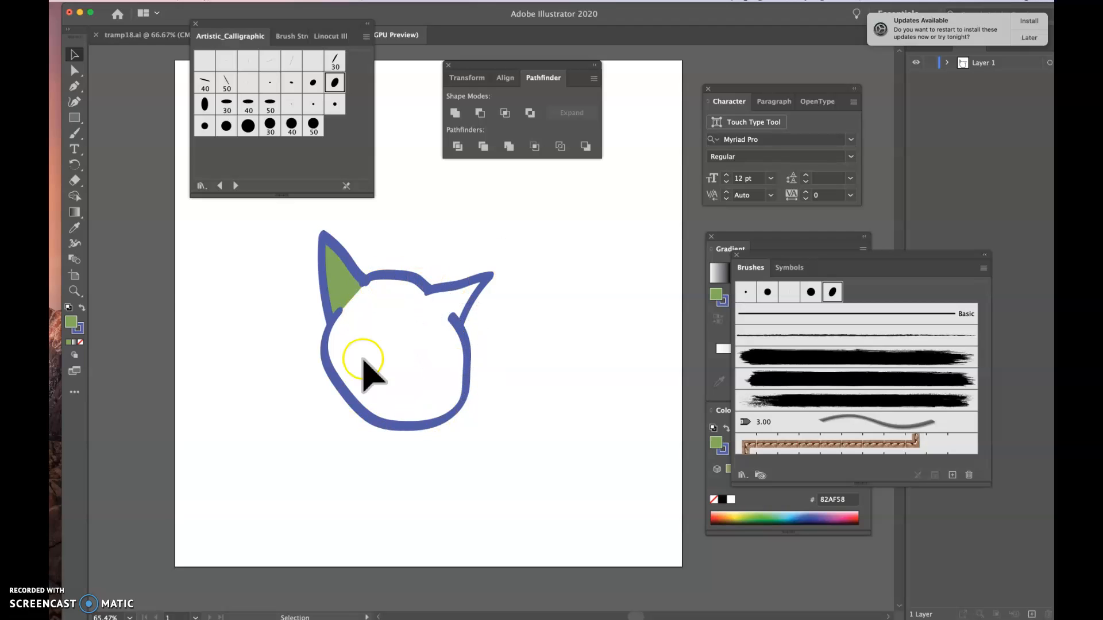
- Remove the green fill from the left ear, leaving only its blue stroke
{"action": "left_click", "coordinate": [341, 290]}
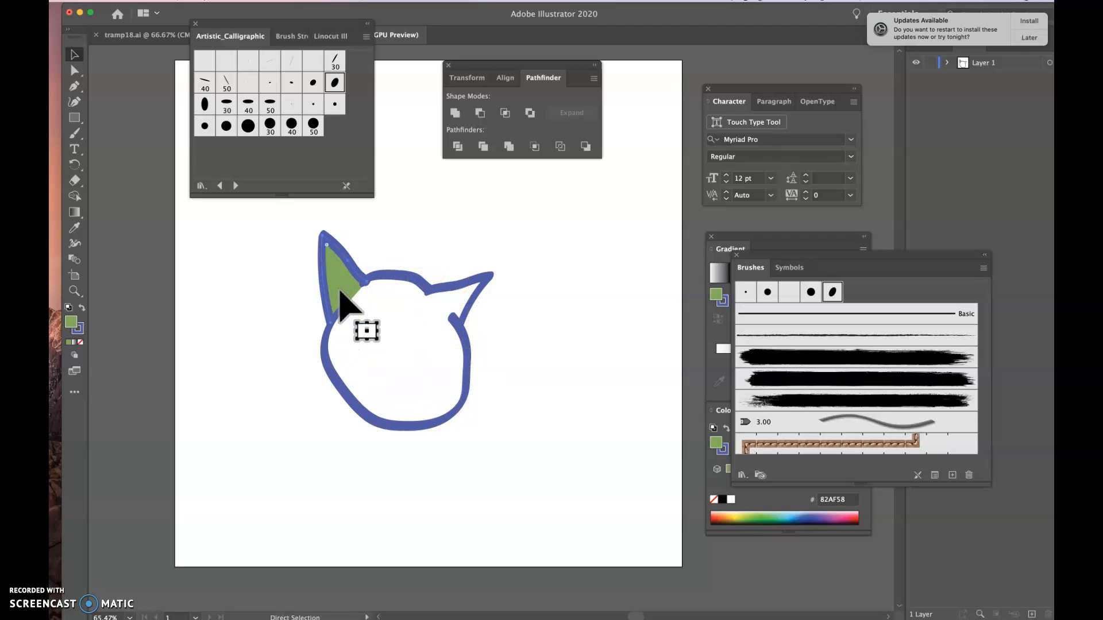
{"action": "key", "text": "Delete"}
{"action": "left_click", "coordinate": [392, 232]}
{"action": "left_click", "coordinate": [452, 301]}
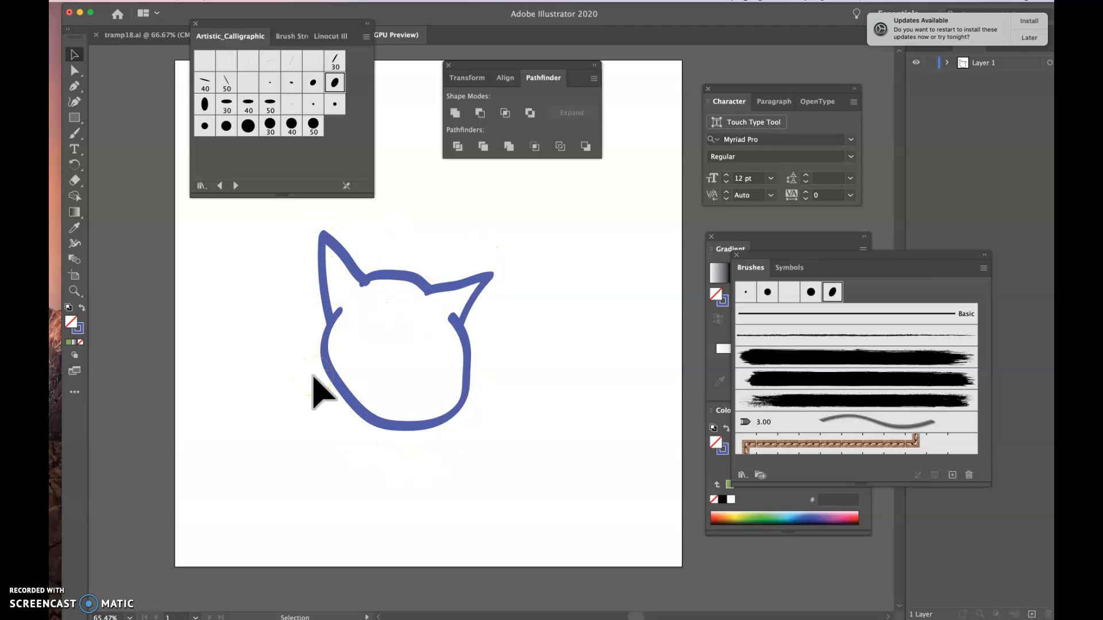
- Select the whole cat head outline and move it slightly down and to the right on the artboard
{"action": "left_click_drag", "start_coordinate": [270, 232], "coordinate": [486, 446]}
{"action": "left_click", "coordinate": [613, 329]}
{"action": "left_click", "coordinate": [522, 313]}
{"action": "left_click", "coordinate": [405, 296]}
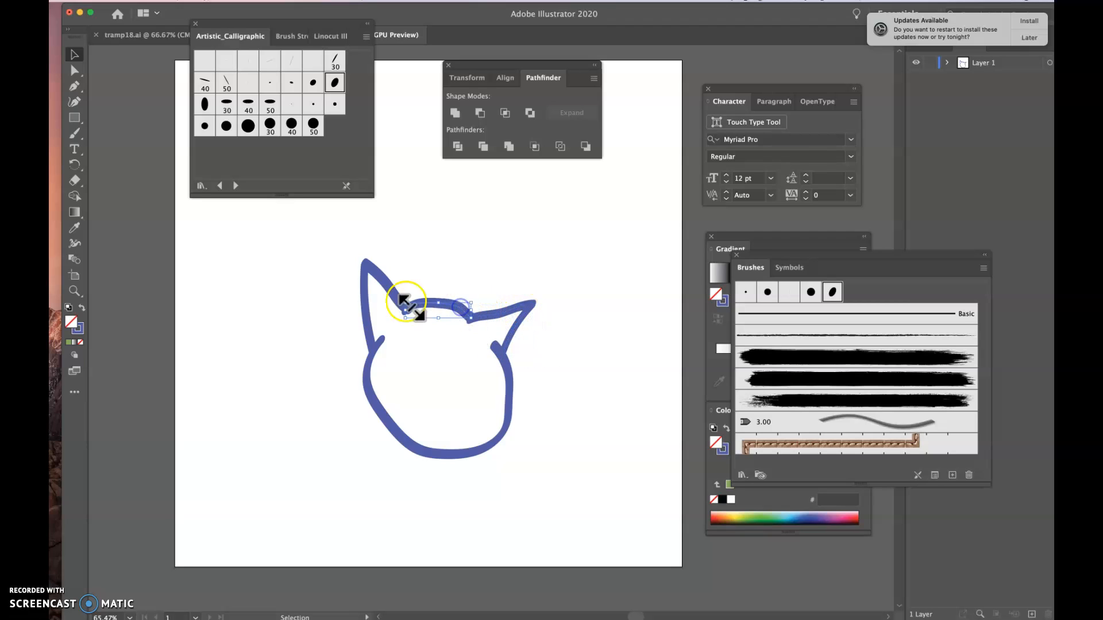
- Close the Artistic_Calligraphic library and apply Expand Appearance to the left ear's brush stroke
{"action": "left_click", "coordinate": [388, 284]}
{"action": "scroll", "coordinate": [387, 288], "scroll_direction": "up", "scroll_amount": 5}
{"action": "scroll", "coordinate": [389, 285], "scroll_direction": "up", "scroll_amount": 4}
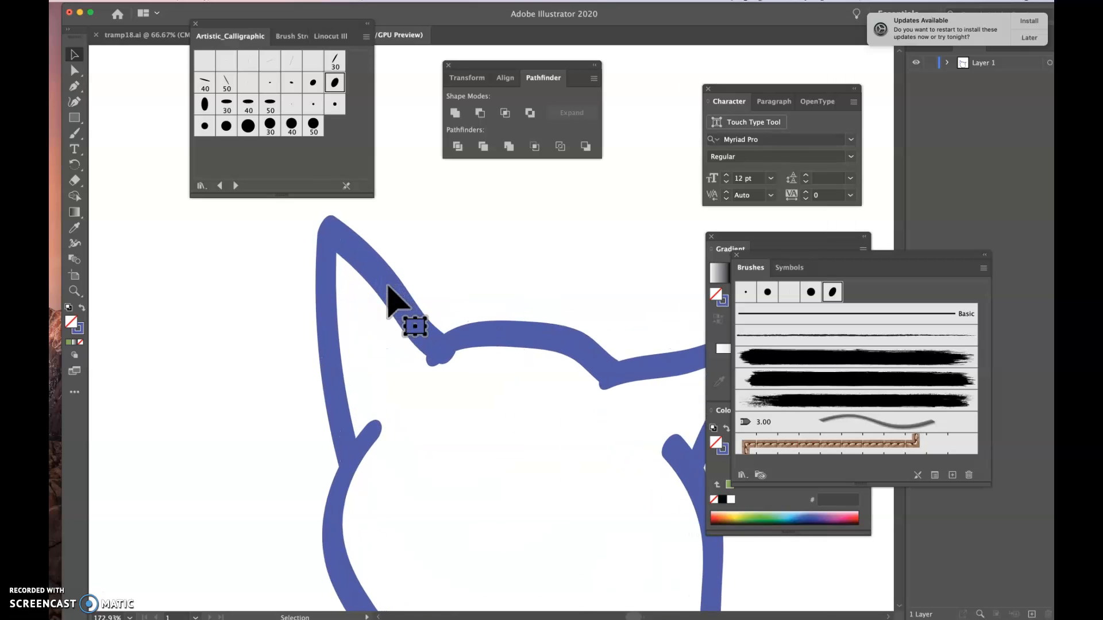
{"action": "left_click", "coordinate": [260, 27]}
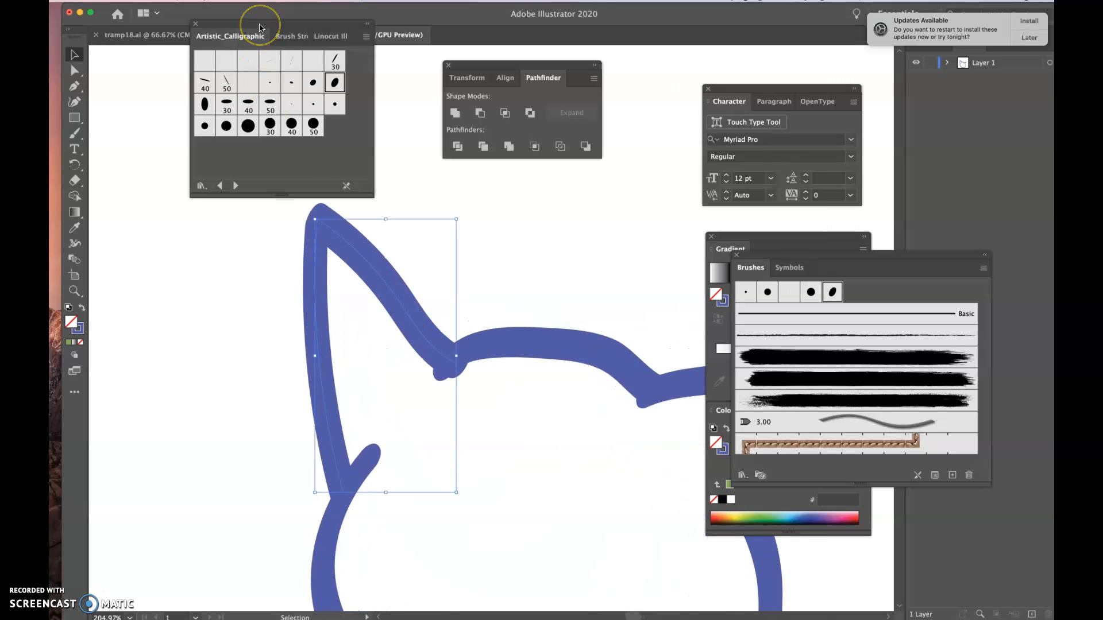
{"action": "left_click", "coordinate": [195, 25]}
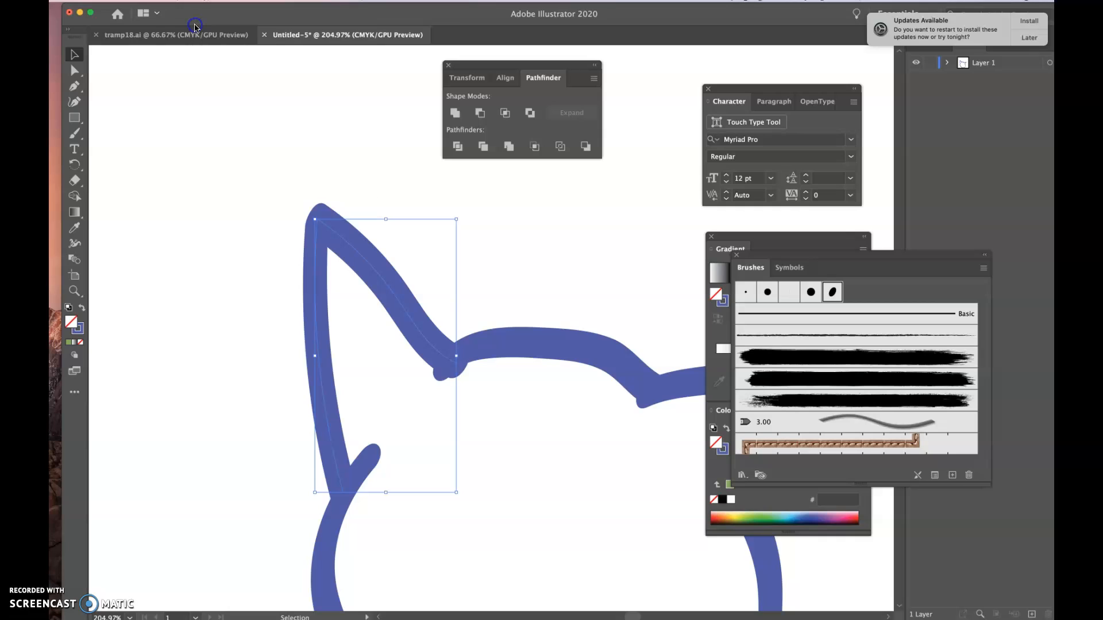
{"action": "left_click", "coordinate": [178, 1]}
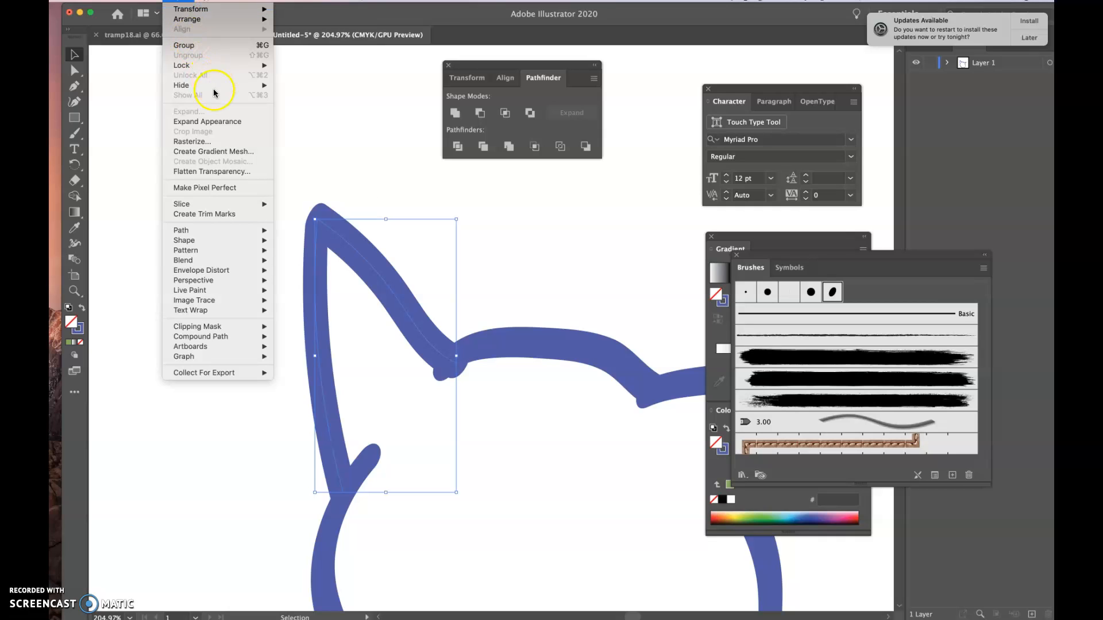
{"action": "left_click", "coordinate": [222, 122]}
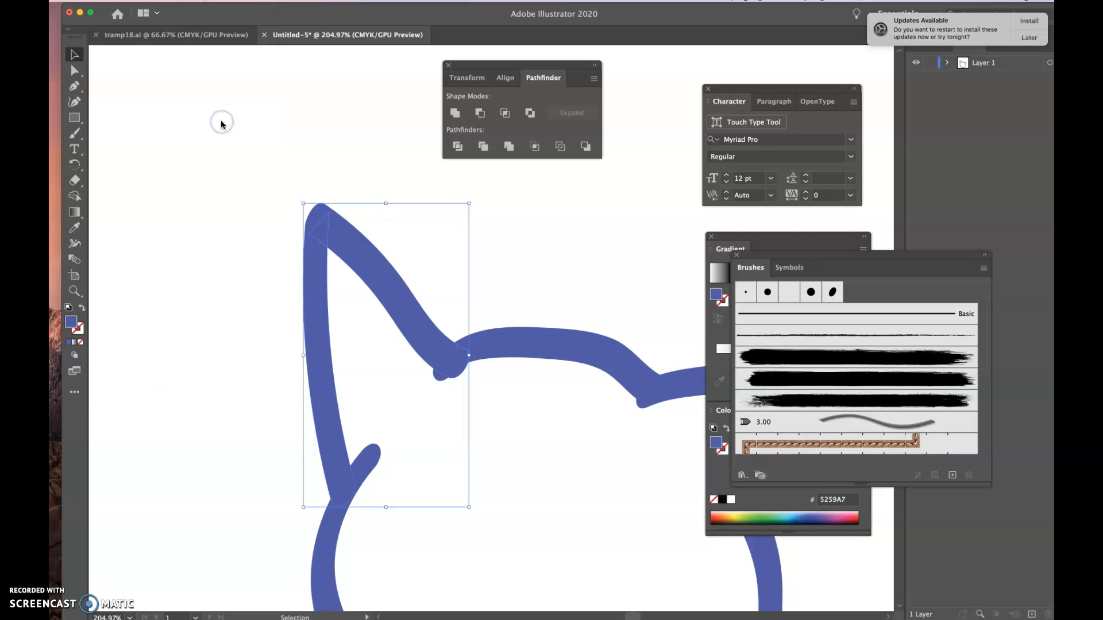
{"action": "left_click", "coordinate": [221, 123]}
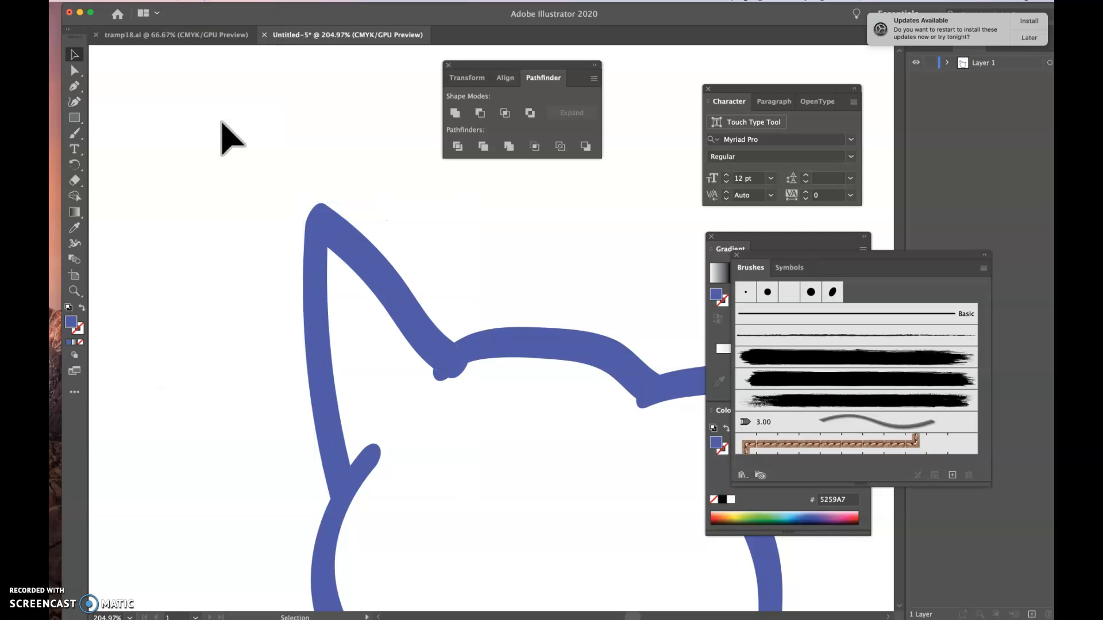
- Move the expanded left ear's inner base anchor onto the end of the head stroke and curve the inner edge with its handle
{"action": "left_click", "coordinate": [78, 79]}
{"action": "left_click", "coordinate": [347, 247]}
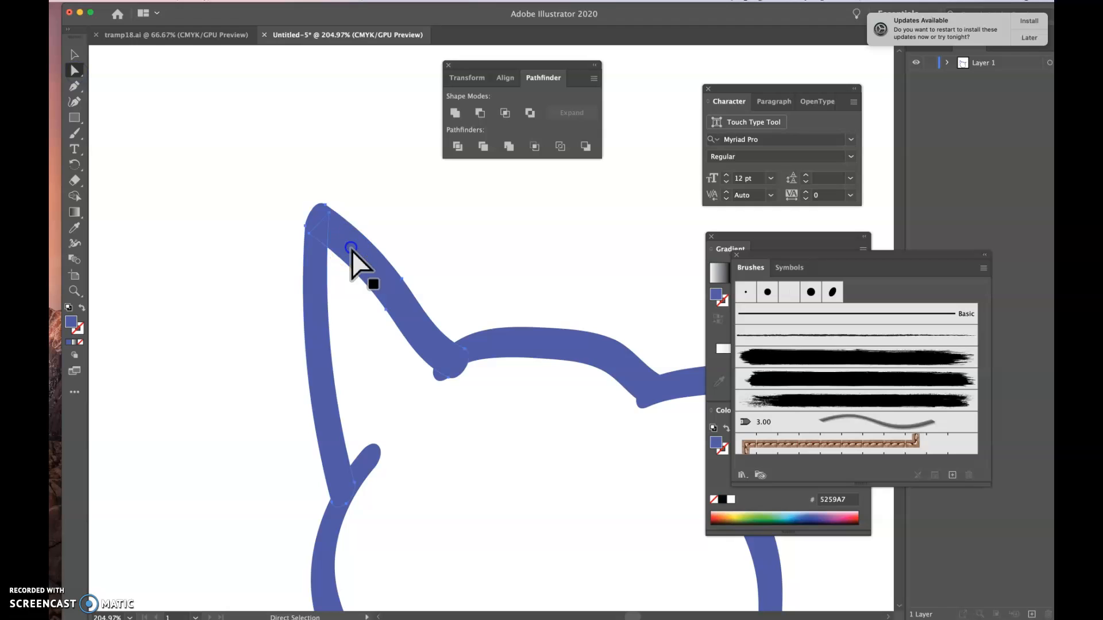
{"action": "left_click_drag", "start_coordinate": [326, 223], "coordinate": [328, 302]}
{"action": "left_click", "coordinate": [387, 205]}
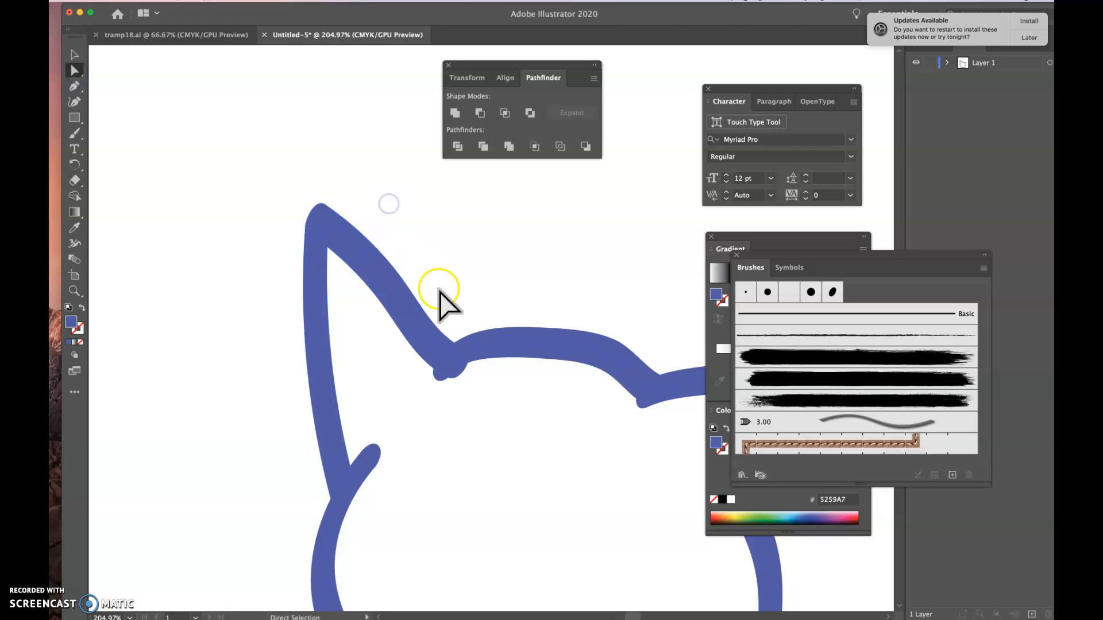
{"action": "left_click", "coordinate": [356, 481]}
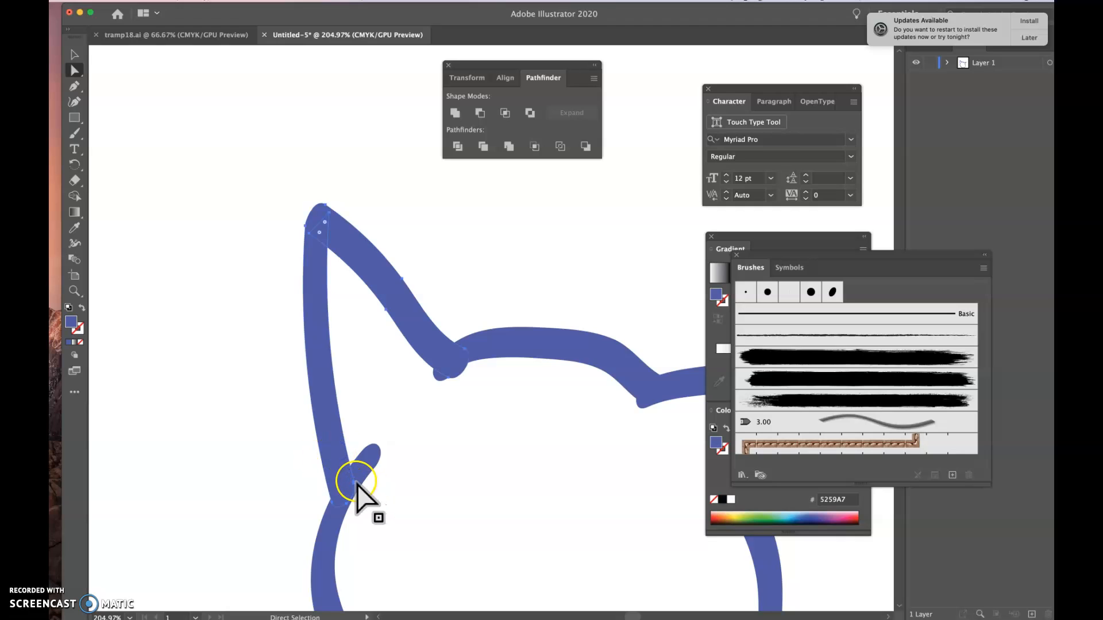
{"action": "left_click_drag", "start_coordinate": [356, 485], "coordinate": [382, 454]}
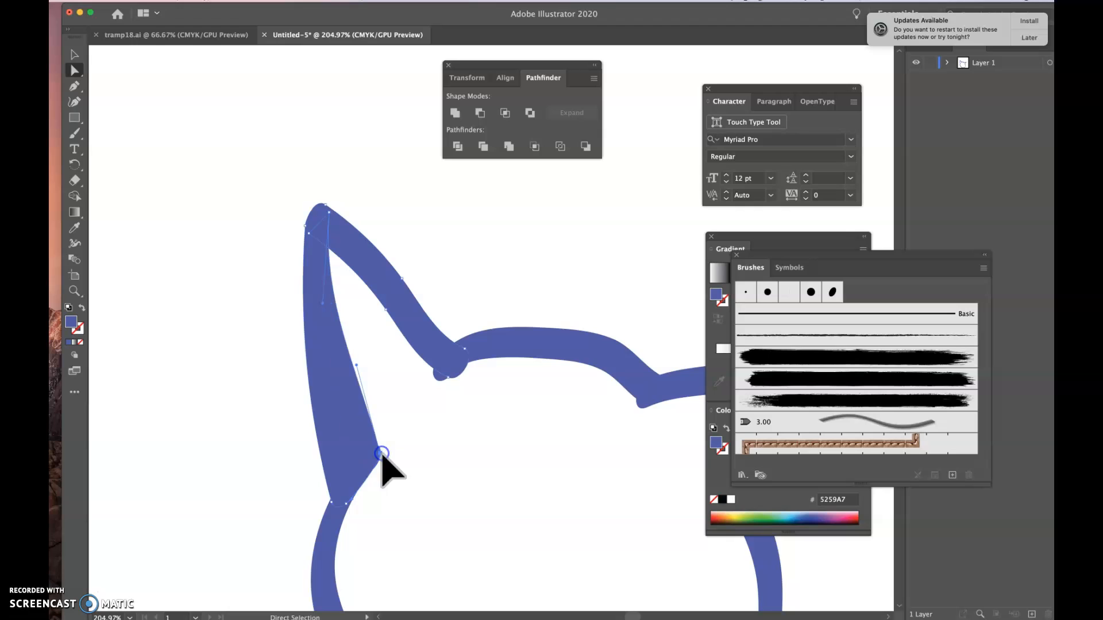
{"action": "mouse_move", "coordinate": [356, 365]}
{"action": "left_mouse_down"}
{"action": "mouse_move", "coordinate": [337, 389]}
{"action": "mouse_move", "coordinate": [340, 414]}
{"action": "left_mouse_up"}
{"action": "left_click", "coordinate": [475, 253]}
- Reshape the left ear's inner top corner by moving its anchor to cover the protruding end beside the head's top stroke
{"action": "left_click", "coordinate": [444, 351]}
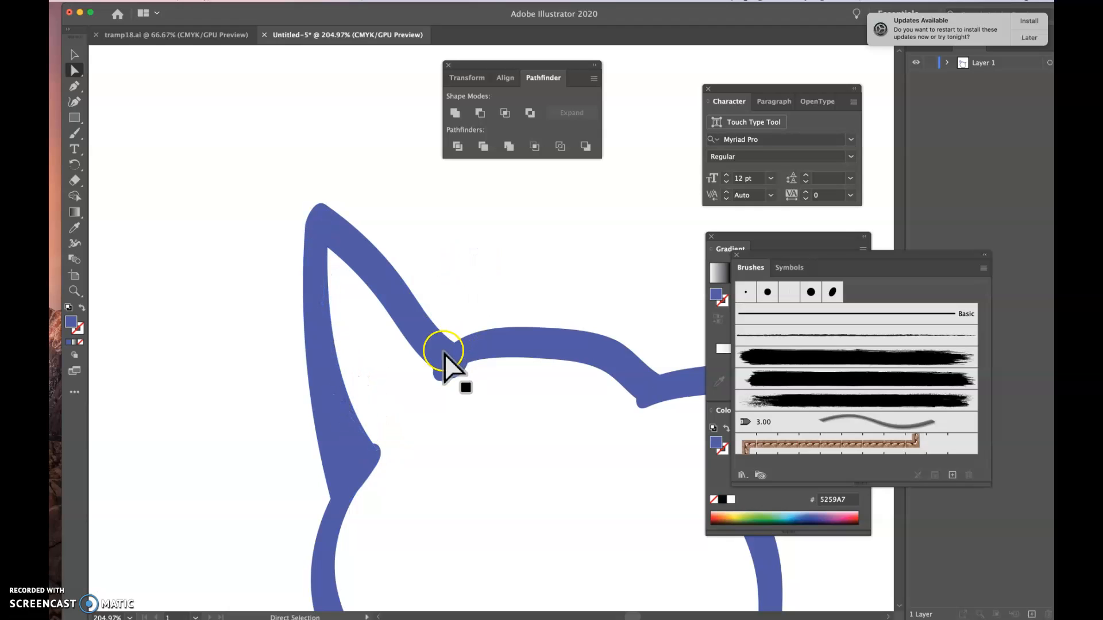
{"action": "left_click_drag", "start_coordinate": [430, 351], "coordinate": [440, 384]}
{"action": "left_click", "coordinate": [456, 402]}
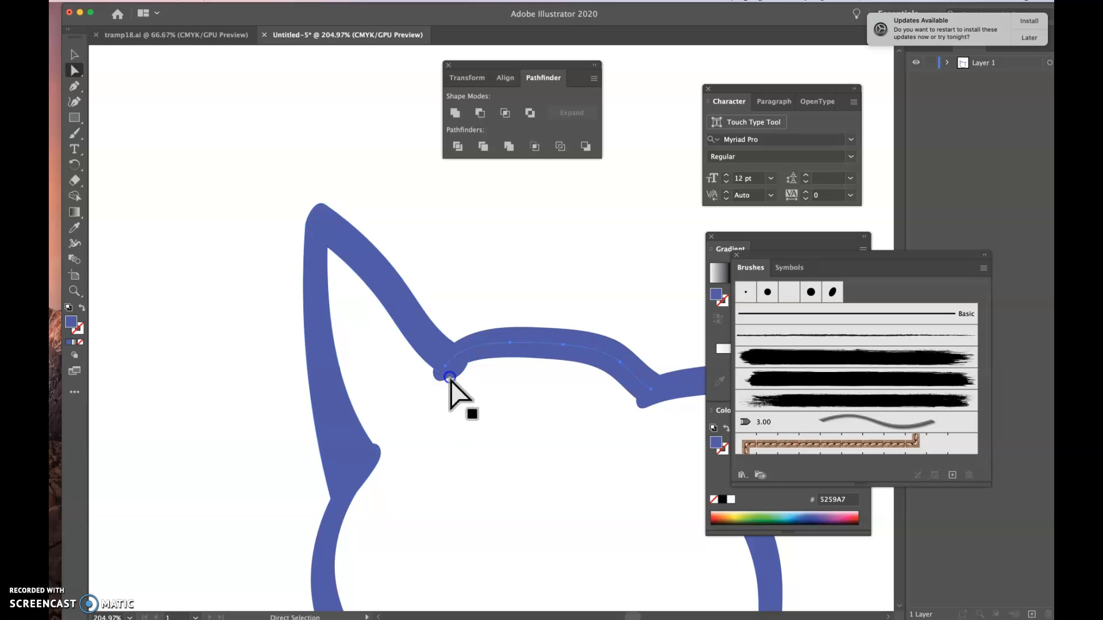
{"action": "left_click", "coordinate": [442, 383]}
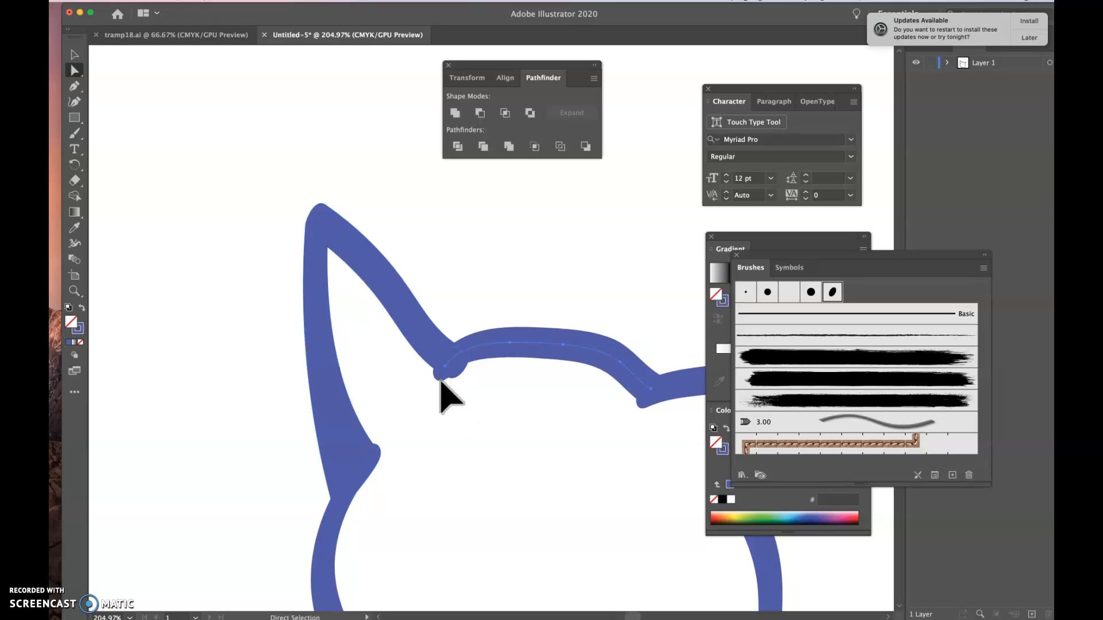
{"action": "left_click", "coordinate": [408, 323]}
{"action": "left_click", "coordinate": [446, 376]}
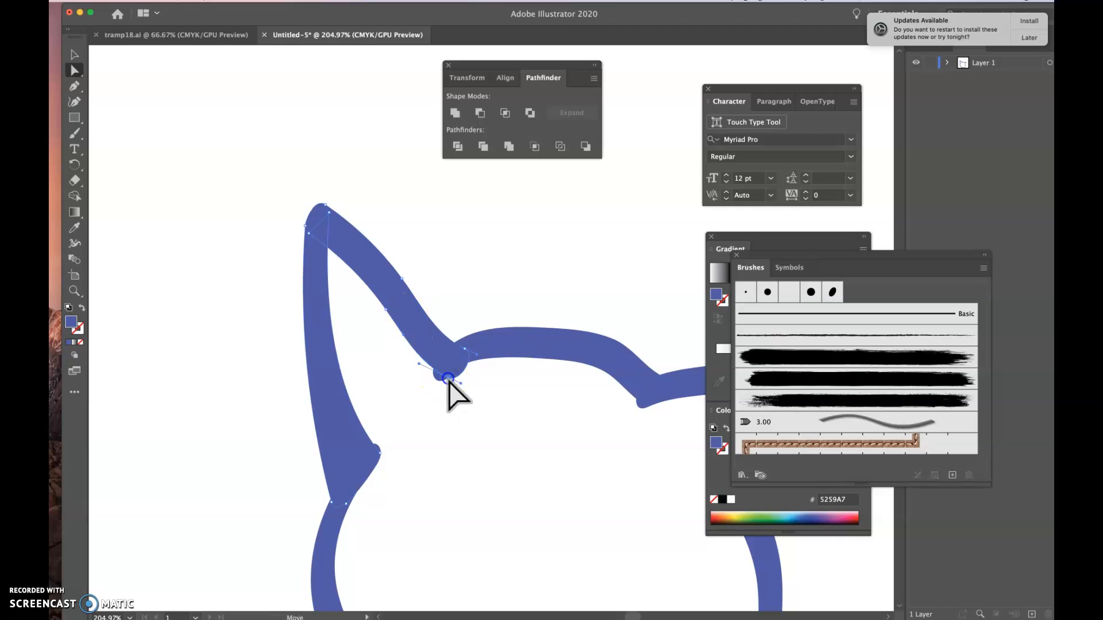
{"action": "left_click", "coordinate": [490, 246]}
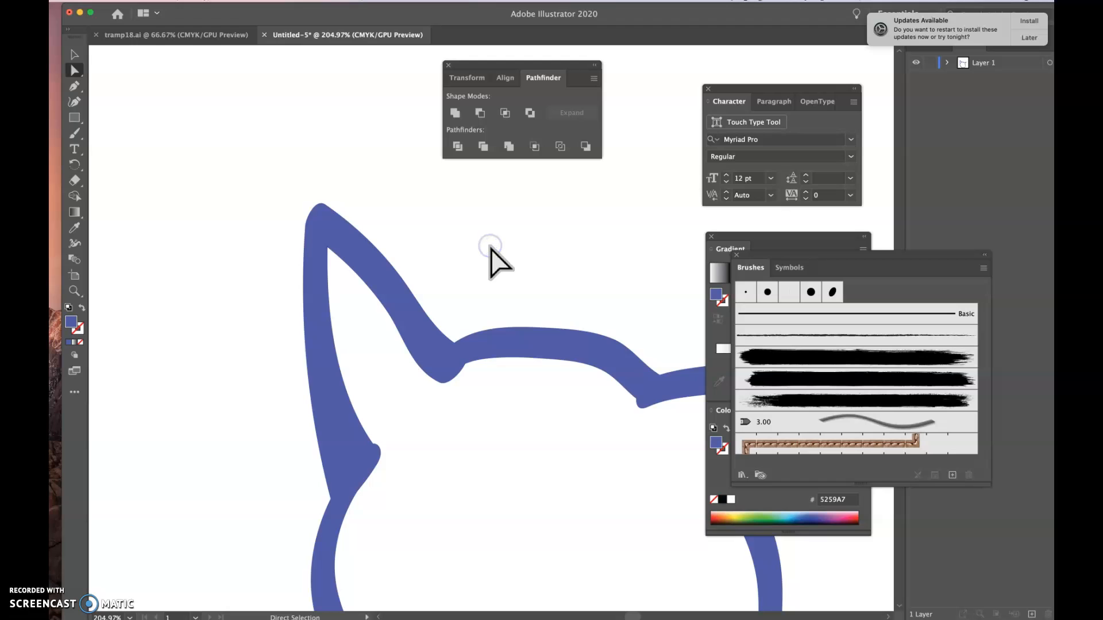
{"action": "left_click", "coordinate": [450, 352]}
{"action": "left_click", "coordinate": [459, 463]}
{"action": "scroll", "coordinate": [460, 463], "scroll_direction": "down", "scroll_amount": 5}
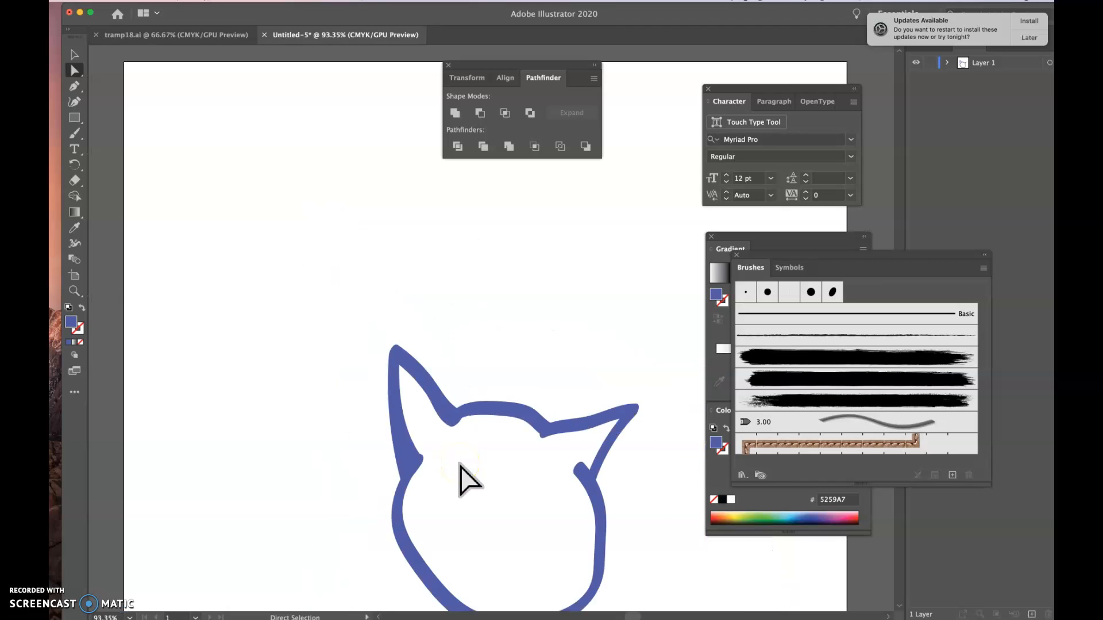
- Select the remaining cat head brush strokes, including the right ear and face, and apply Expand Appearance to them
{"action": "scroll", "coordinate": [460, 465], "scroll_direction": "down", "scroll_amount": 2}
{"action": "scroll", "coordinate": [460, 465], "scroll_direction": "right", "scroll_amount": 2}
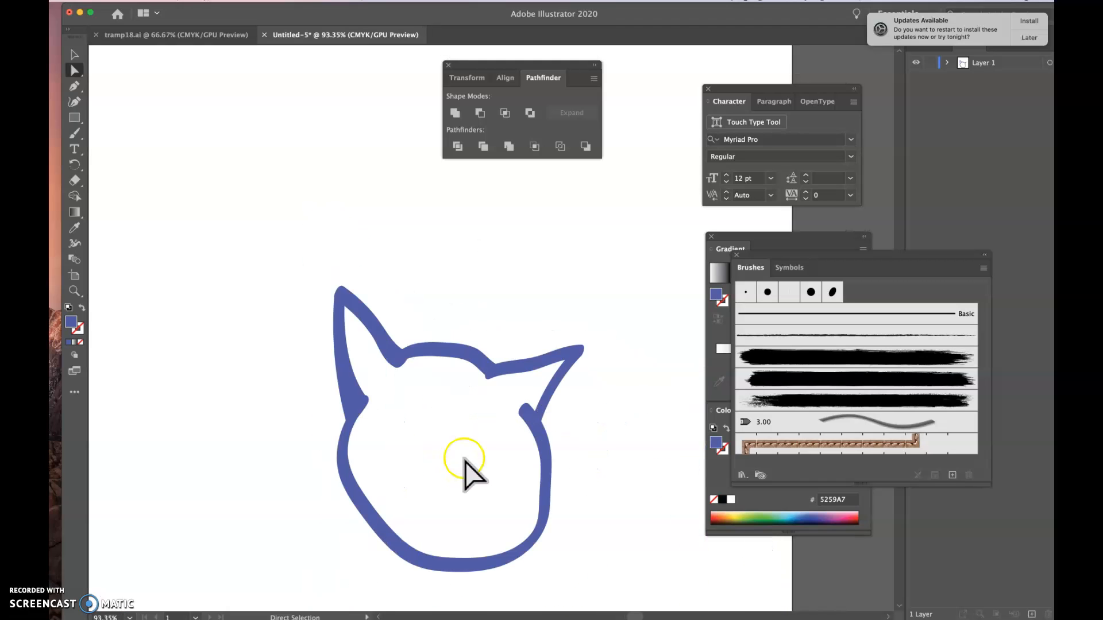
{"action": "left_click", "coordinate": [71, 56]}
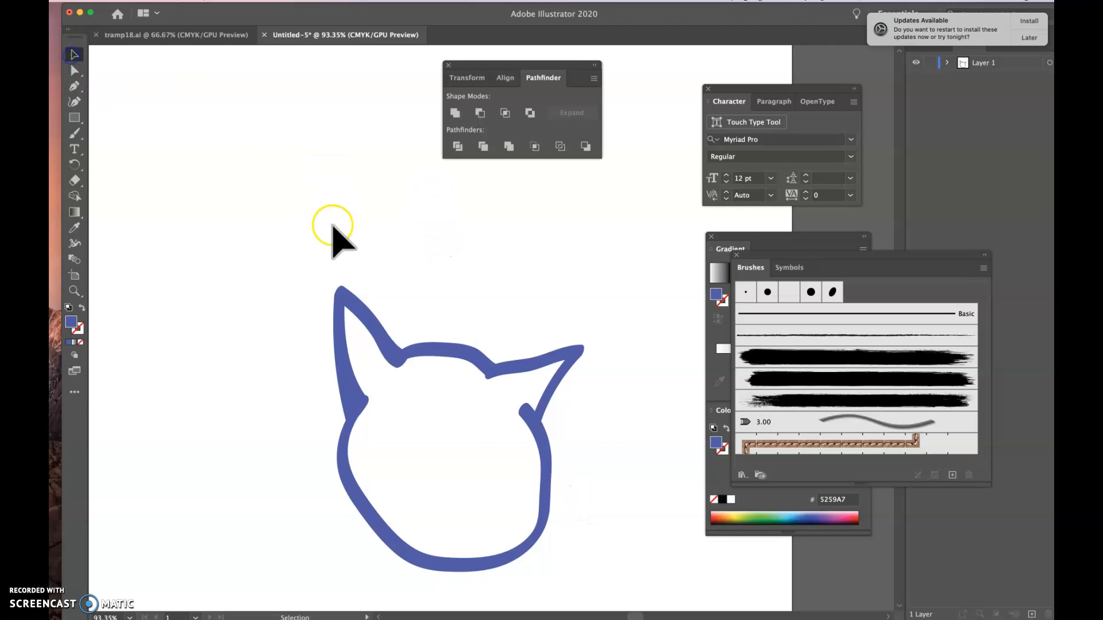
{"action": "left_click", "coordinate": [427, 352]}
{"action": "left_click", "coordinate": [526, 373], "text": "shift"}
{"action": "left_click", "coordinate": [540, 452], "text": "shift"}
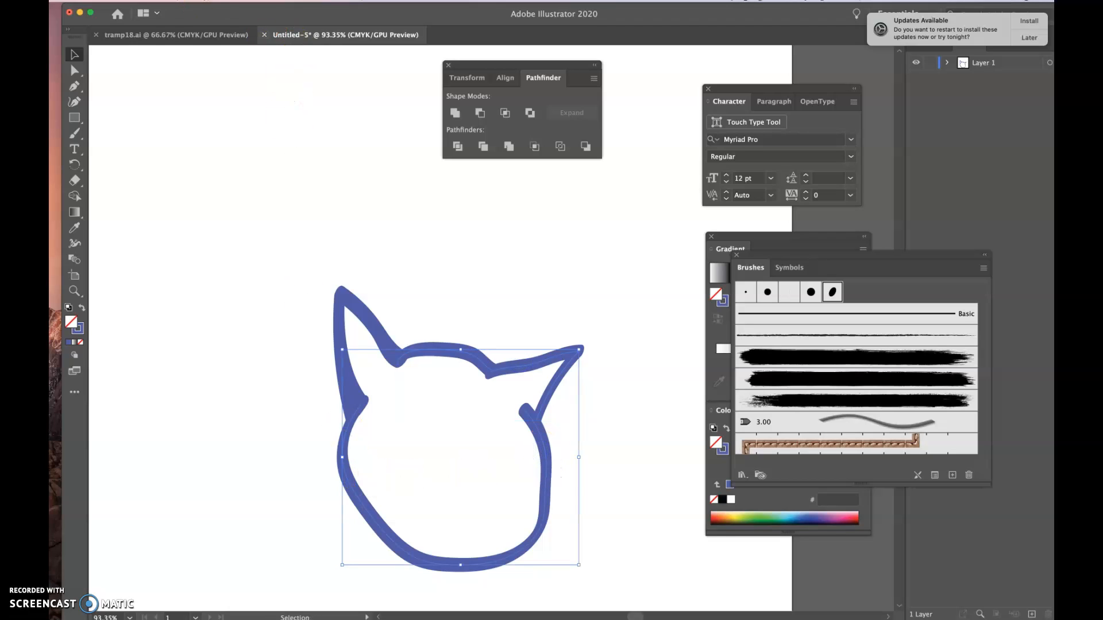
{"action": "left_click", "coordinate": [175, 1]}
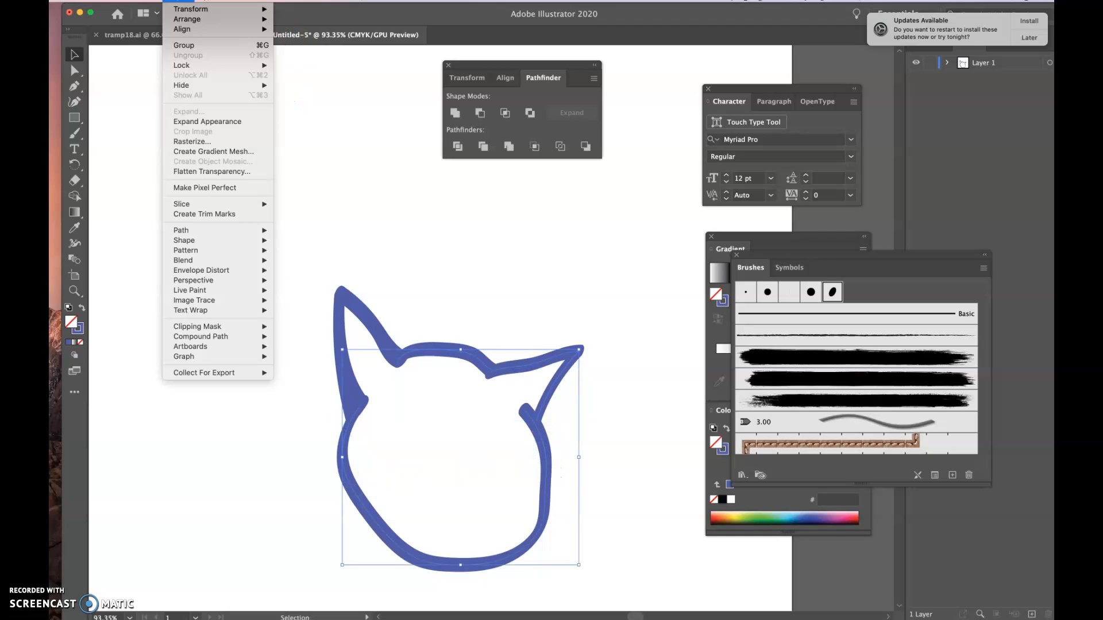
{"action": "left_click", "coordinate": [208, 121]}
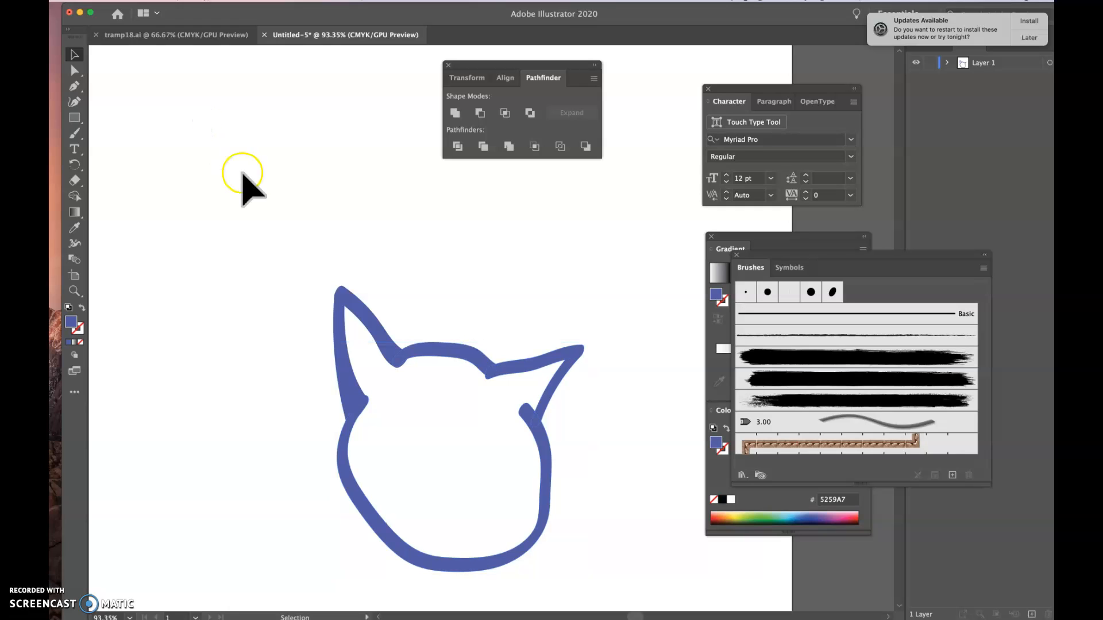
{"action": "left_click", "coordinate": [354, 481]}
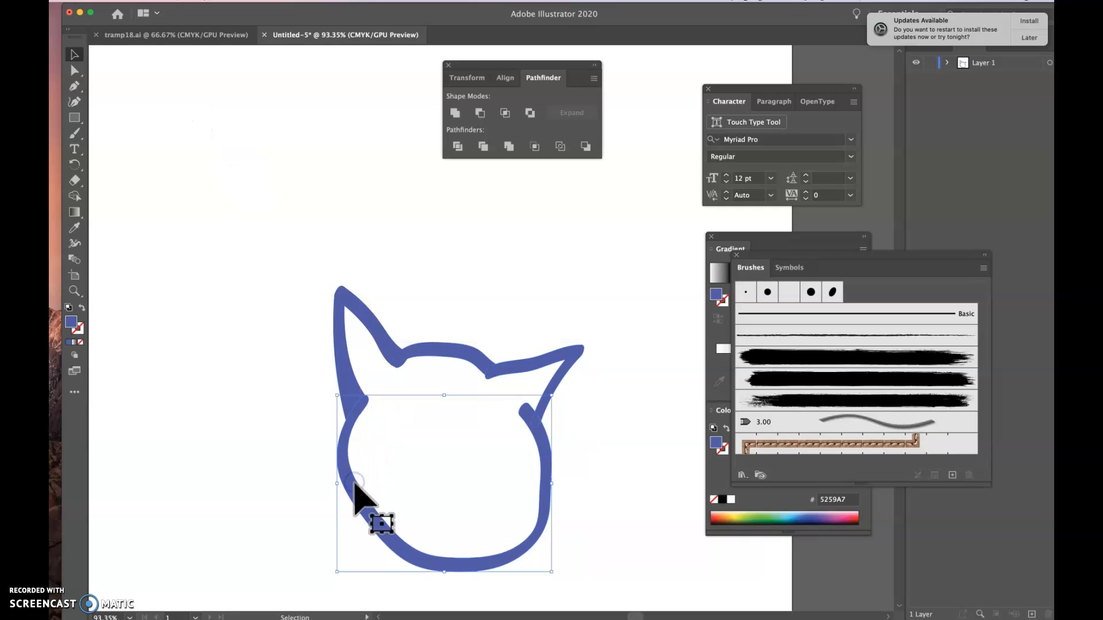
{"action": "left_click", "coordinate": [406, 271]}
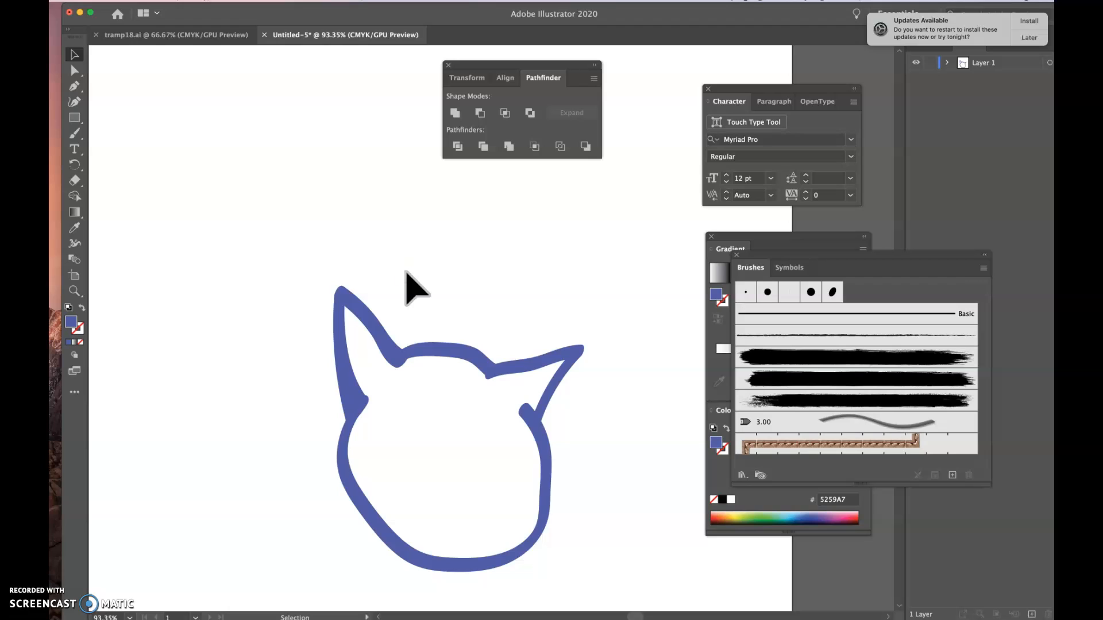
- Move the expanded left ear up off the head, undo the move and deselect it
{"action": "scroll", "coordinate": [406, 276], "scroll_direction": "right", "scroll_amount": 4}
{"action": "scroll", "coordinate": [406, 276], "scroll_direction": "down", "scroll_amount": 2}
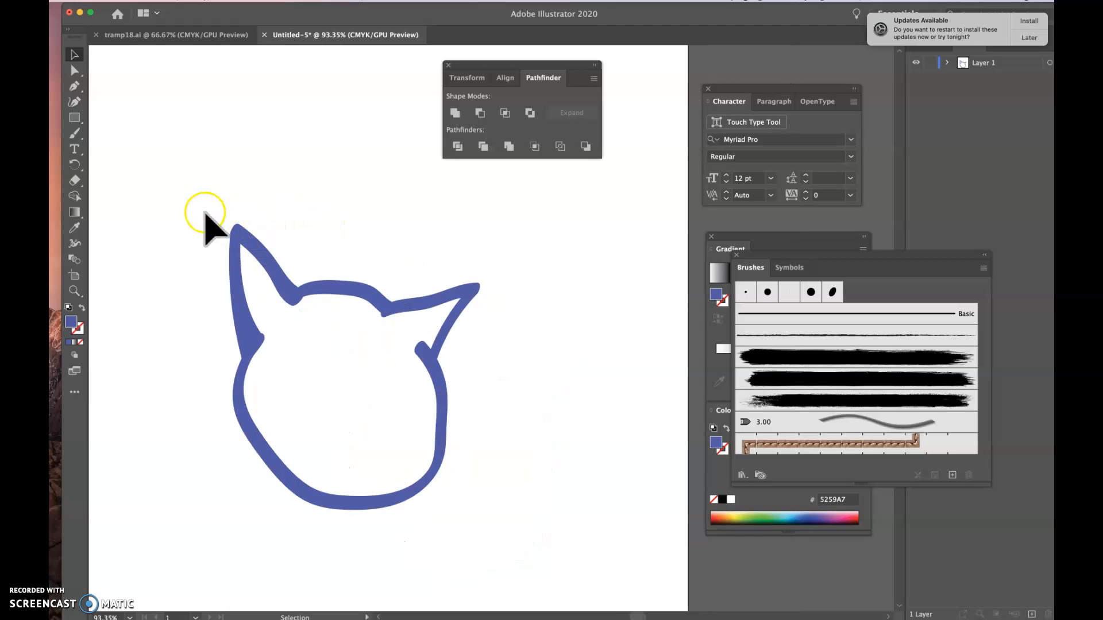
{"action": "left_click_drag", "start_coordinate": [238, 261], "coordinate": [229, 219]}
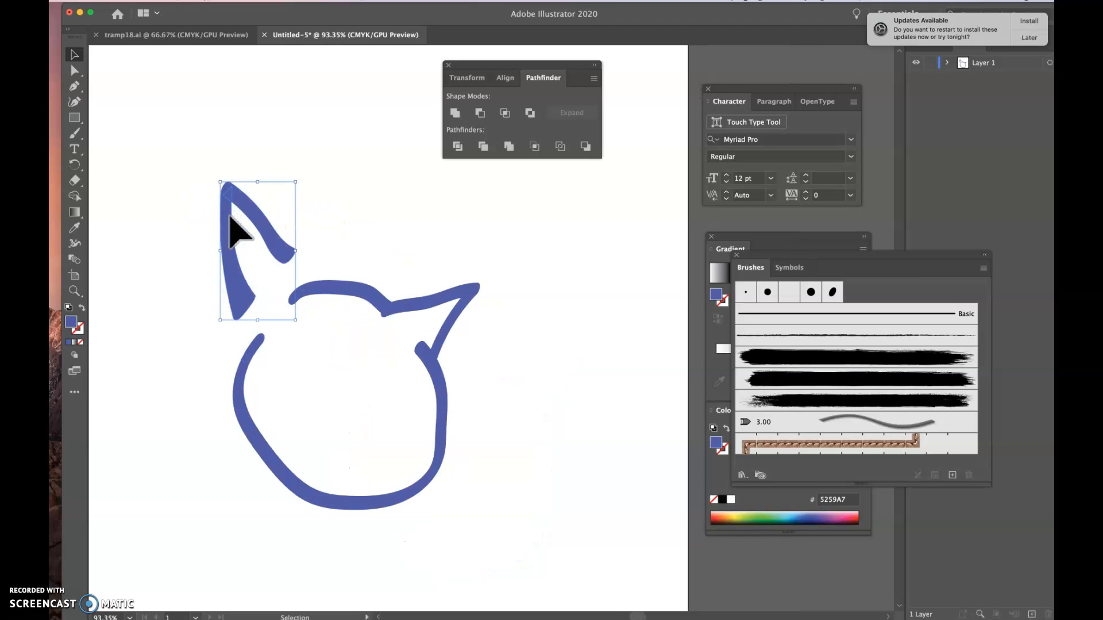
{"action": "key", "text": "ctrl+z"}
{"action": "left_click", "coordinate": [280, 148]}
- Select all the cat head shapes, combine them with Pathfinder Unite, and move the united outline slightly up
{"action": "left_click_drag", "start_coordinate": [190, 179], "coordinate": [463, 511]}
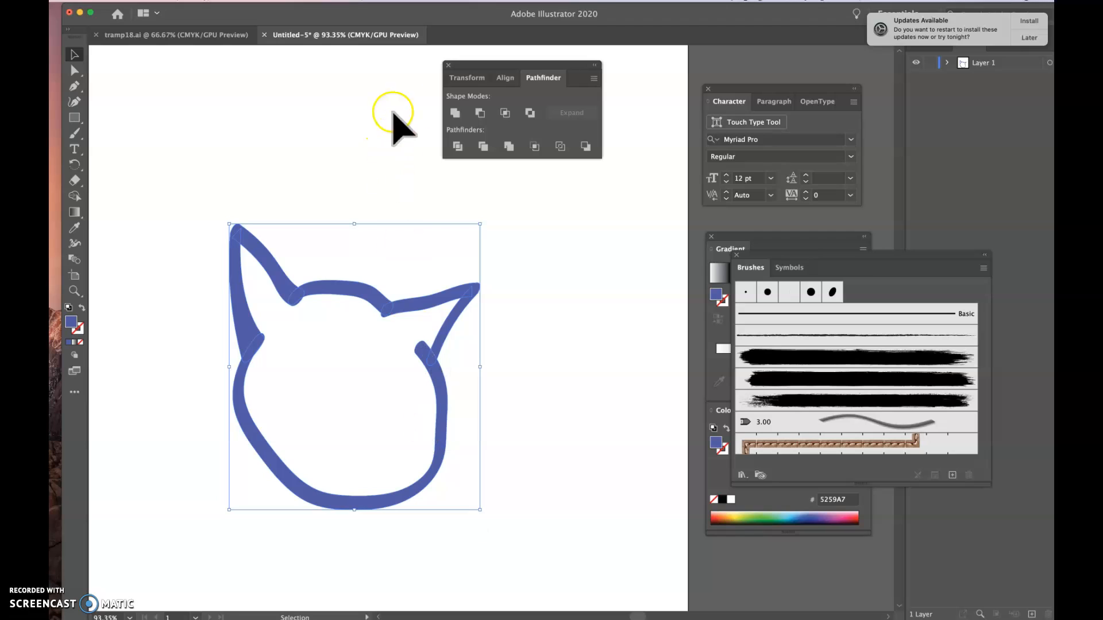
{"action": "left_click", "coordinate": [454, 113]}
{"action": "left_click", "coordinate": [313, 139]}
{"action": "left_click_drag", "start_coordinate": [377, 296], "coordinate": [370, 241]}
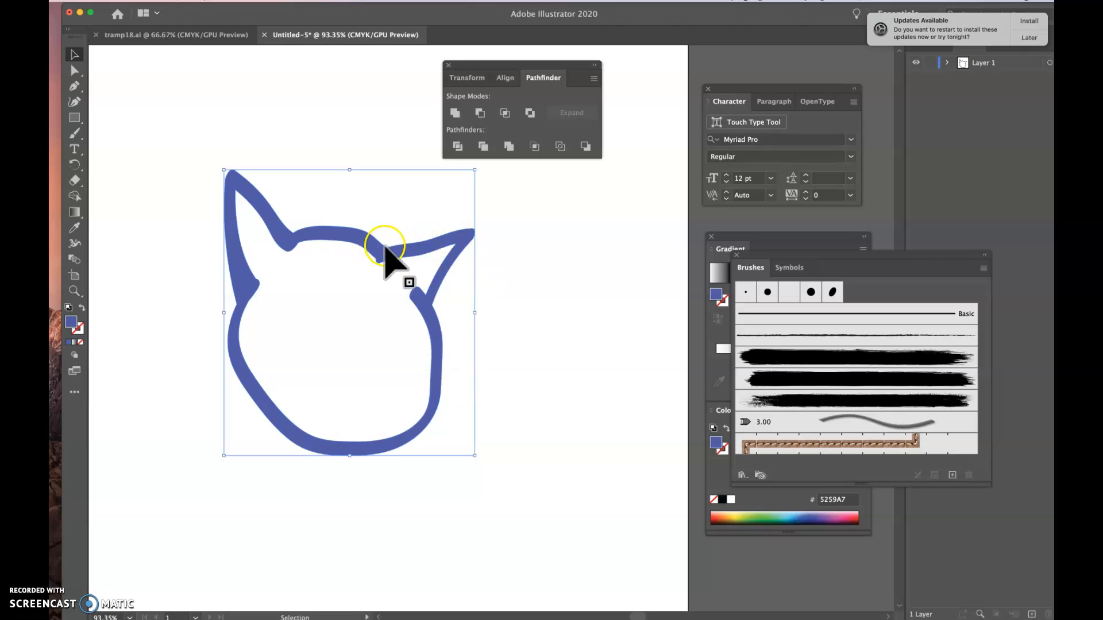
{"action": "mouse_move", "coordinate": [380, 257]}
{"action": "left_mouse_down"}
{"action": "mouse_move", "coordinate": [459, 239]}
{"action": "mouse_move", "coordinate": [429, 297]}
{"action": "left_mouse_up"}
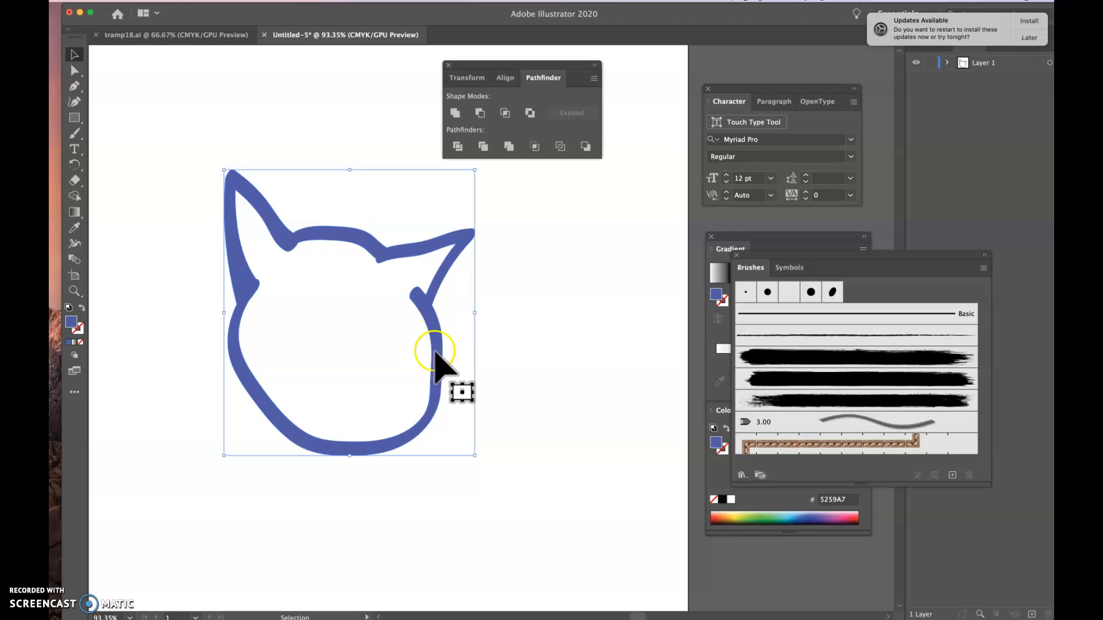
{"action": "left_click", "coordinate": [489, 367]}
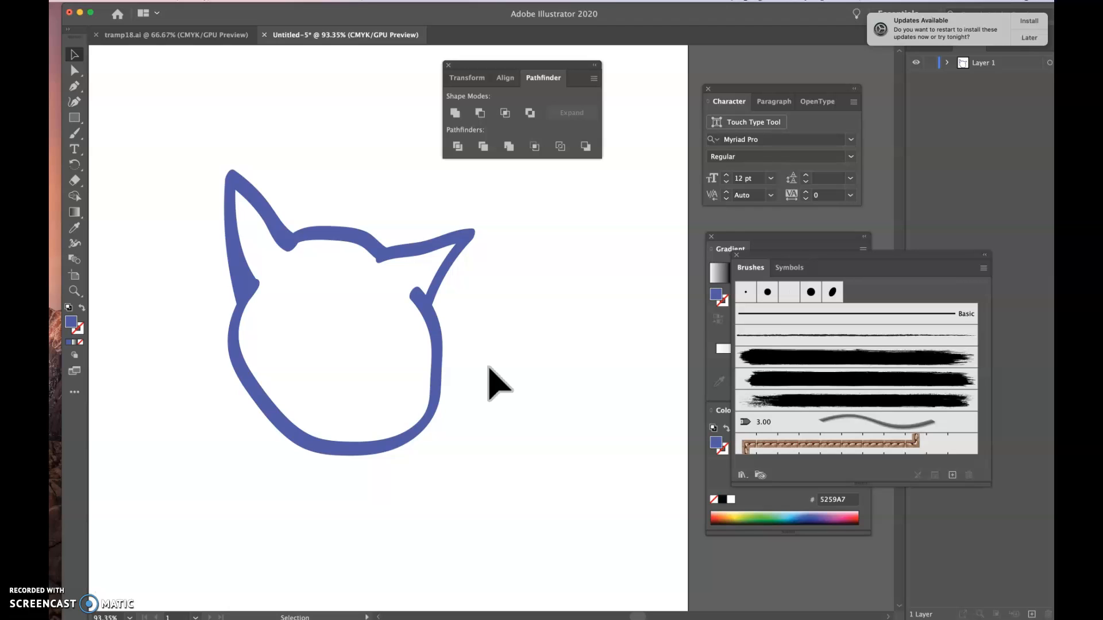
{"action": "left_click", "coordinate": [438, 371]}
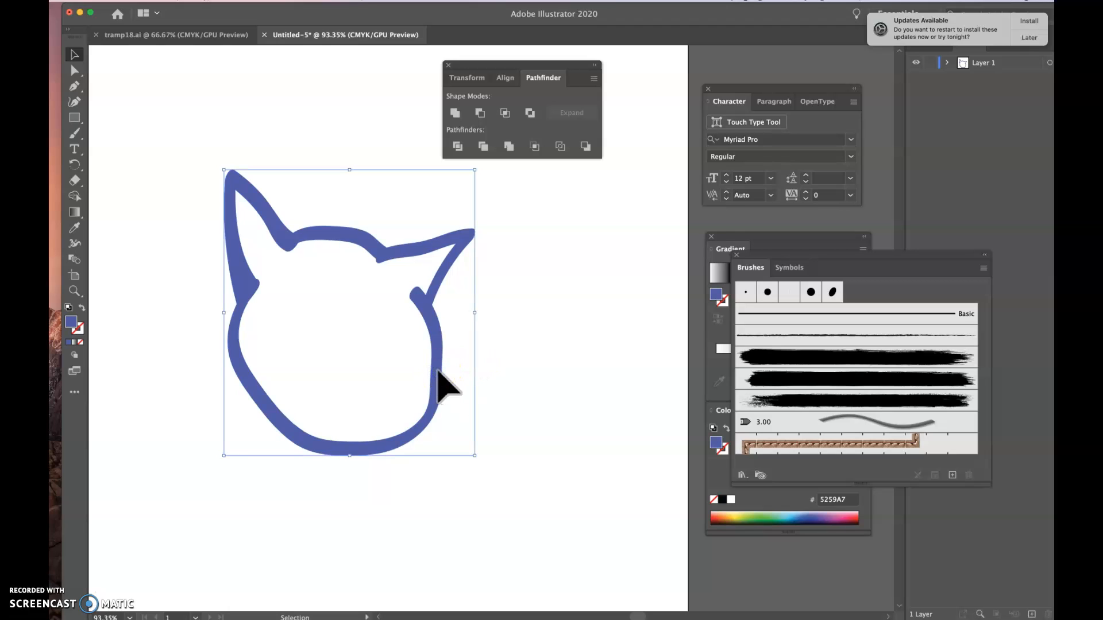
{"action": "key", "text": "a"}
{"action": "key", "text": "v"}
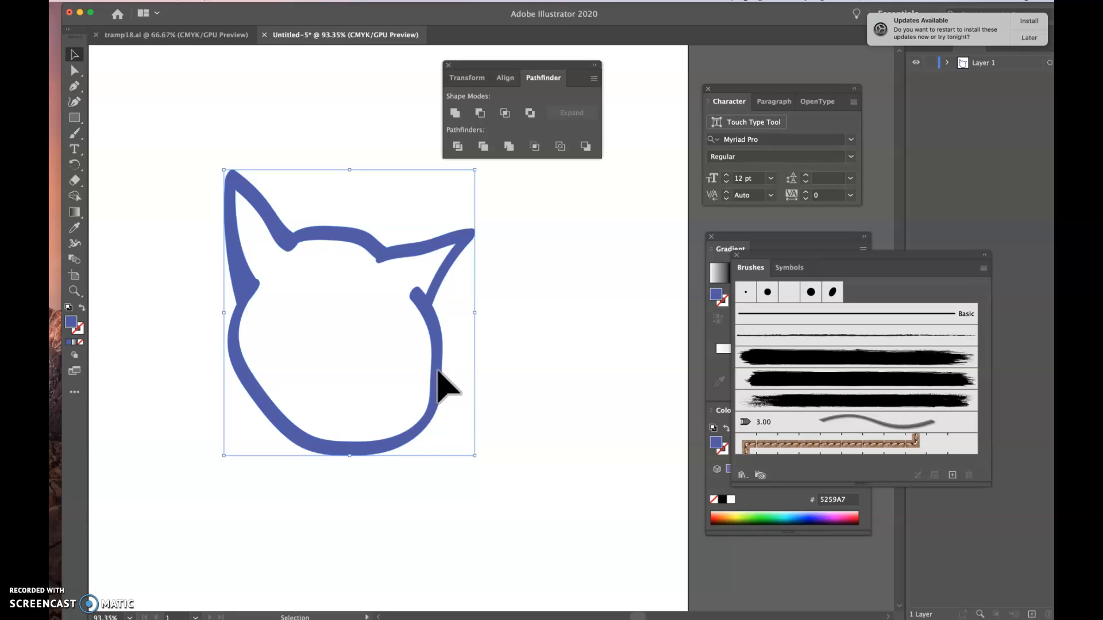
{"action": "left_click", "coordinate": [495, 314]}
{"action": "left_click", "coordinate": [435, 319]}
{"action": "mouse_move", "coordinate": [430, 324]}
{"action": "left_mouse_down", "text": "alt"}
{"action": "mouse_move", "coordinate": [391, 339]}
{"action": "mouse_move", "coordinate": [431, 326]}
{"action": "left_mouse_up", "text": "alt"}
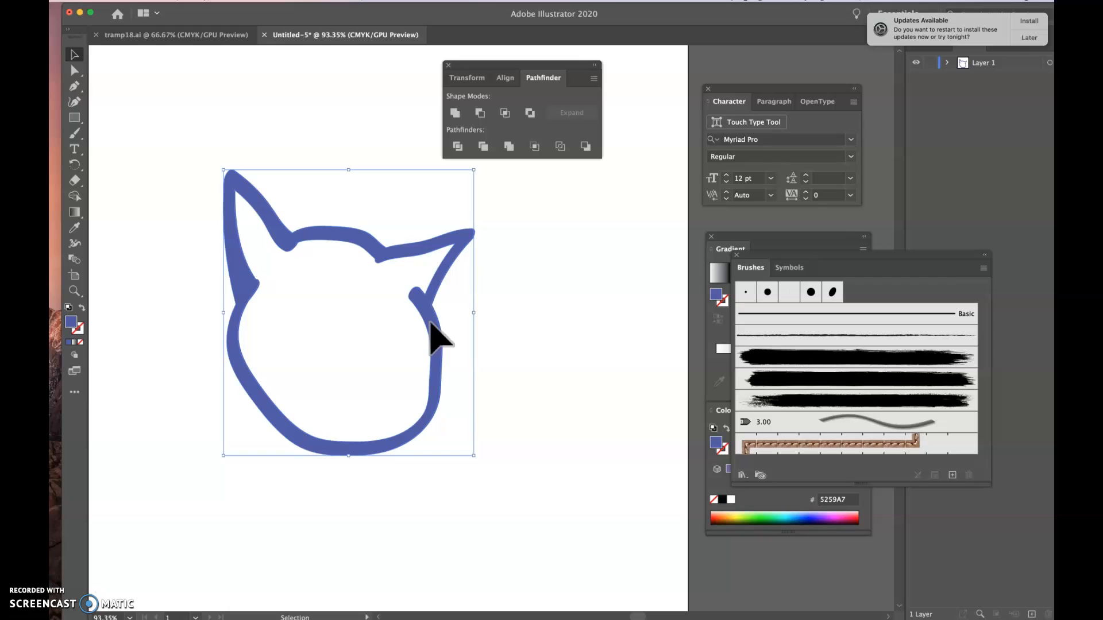
{"action": "key", "text": "super+shift+a"}
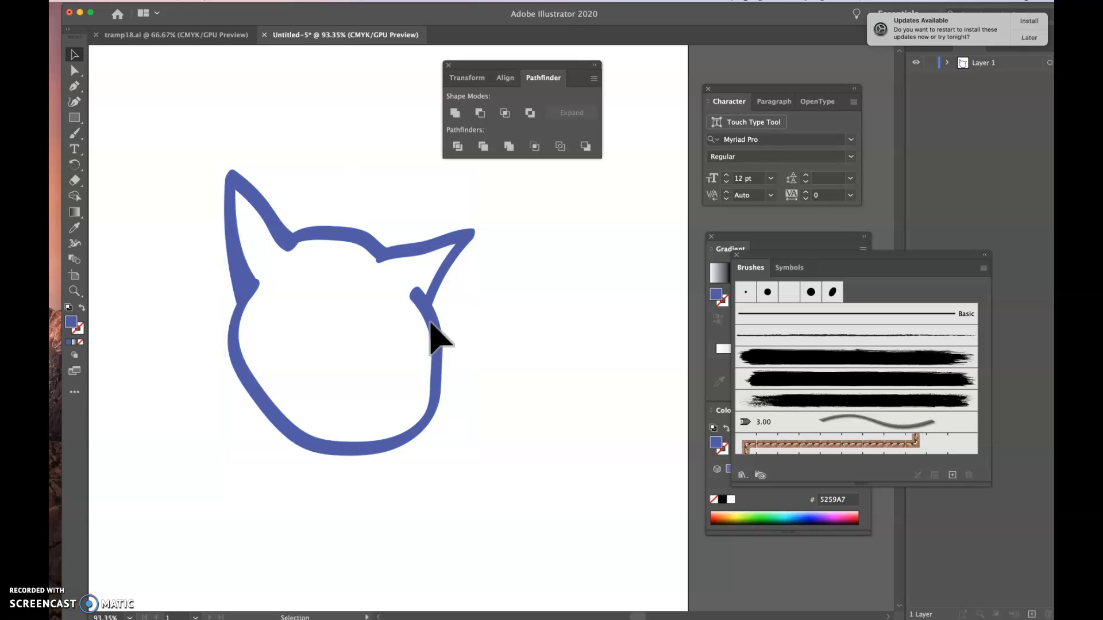
{"action": "left_click", "coordinate": [386, 255]}
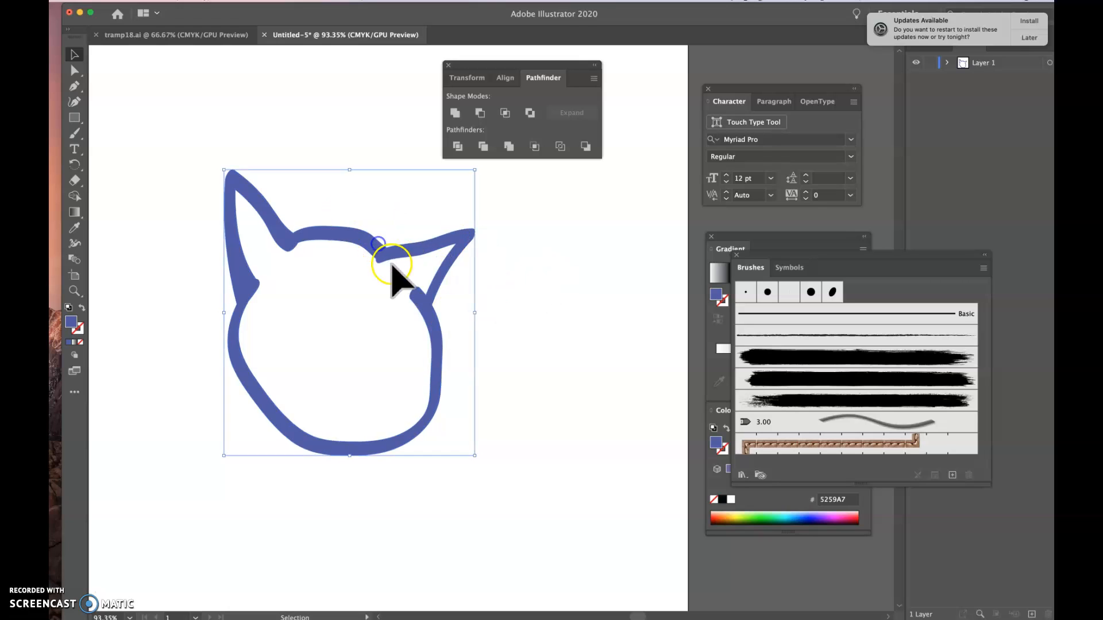
{"action": "left_click", "coordinate": [561, 245]}
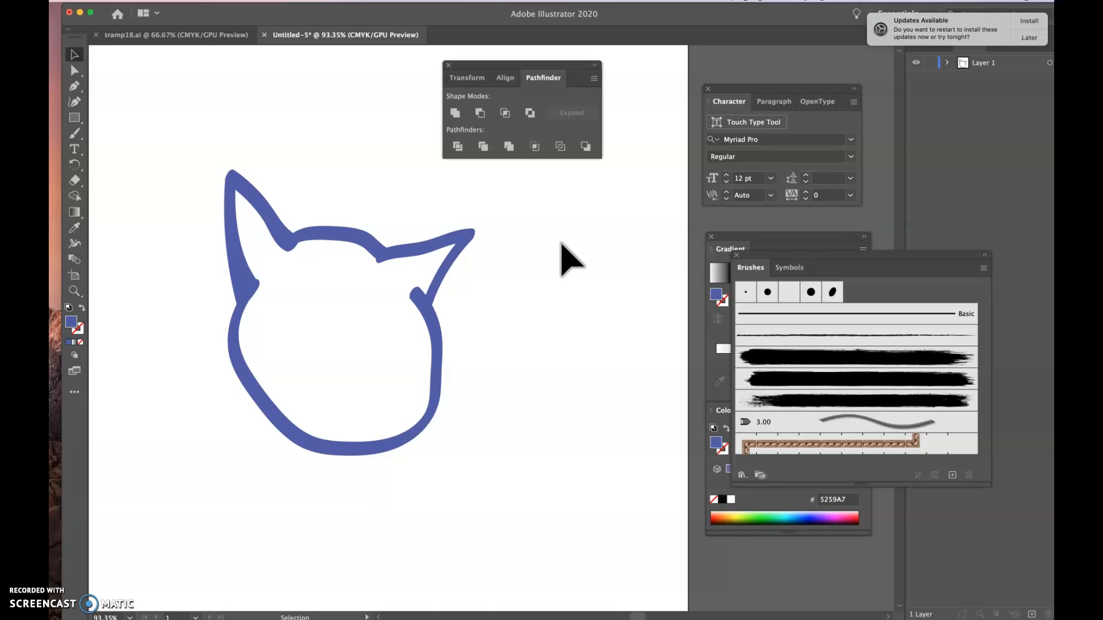
- Trace a Pen tool path along the outline from the left ear's tip down the left side, around the chin and up the right cheek
{"action": "key", "text": "p"}
{"action": "left_click", "coordinate": [231, 182]}
{"action": "mouse_move", "coordinate": [229, 256]}
{"action": "left_mouse_down"}
{"action": "mouse_move", "coordinate": [242, 281]}
{"action": "mouse_move", "coordinate": [241, 257]}
{"action": "mouse_move", "coordinate": [248, 287]}
{"action": "left_mouse_up"}
{"action": "left_click", "coordinate": [233, 332]}
{"action": "left_click", "coordinate": [262, 405]}
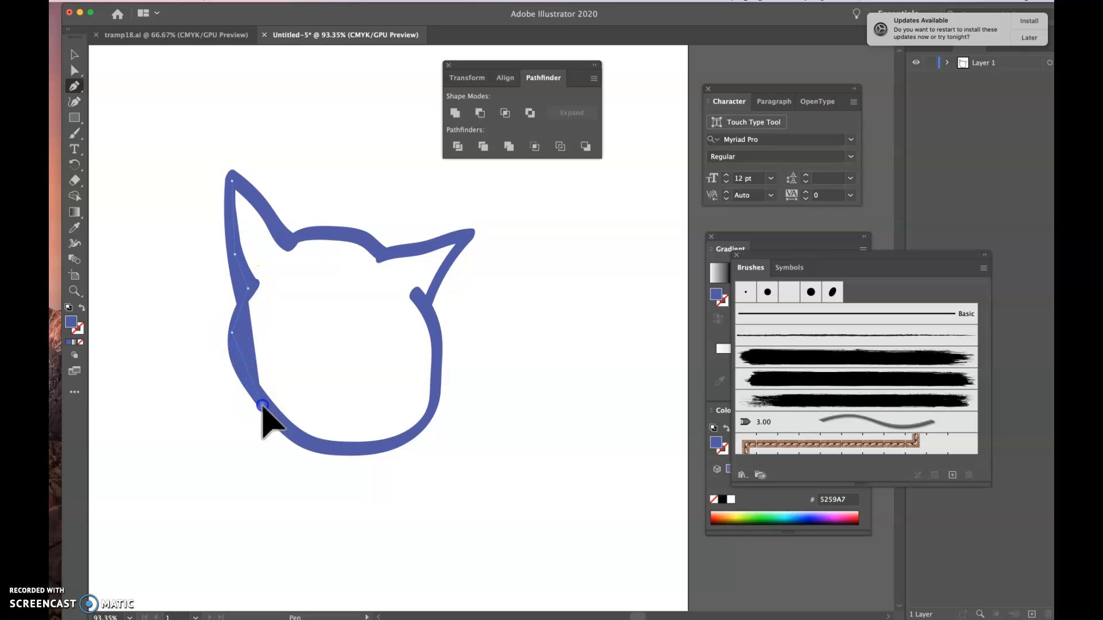
{"action": "left_click", "coordinate": [322, 450]}
{"action": "left_click", "coordinate": [401, 442]}
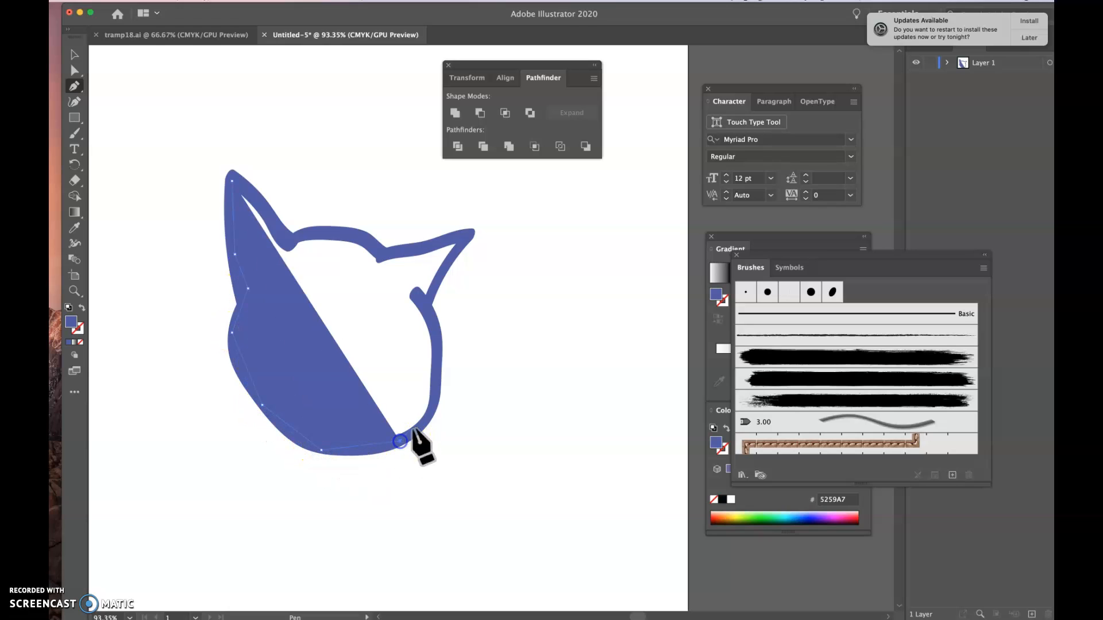
{"action": "left_click", "coordinate": [426, 419]}
{"action": "left_click", "coordinate": [439, 339]}
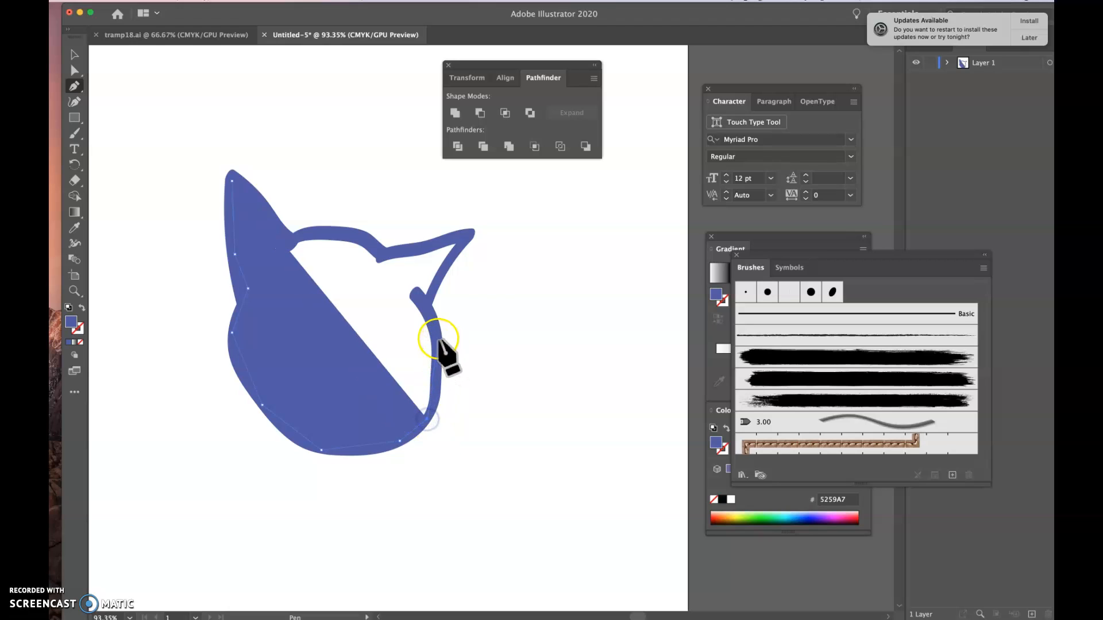
- Continue the Pen path around the right ear and across the top of the head, closing it at the left ear's tip
{"action": "left_click", "coordinate": [425, 304]}
{"action": "left_click", "coordinate": [467, 241]}
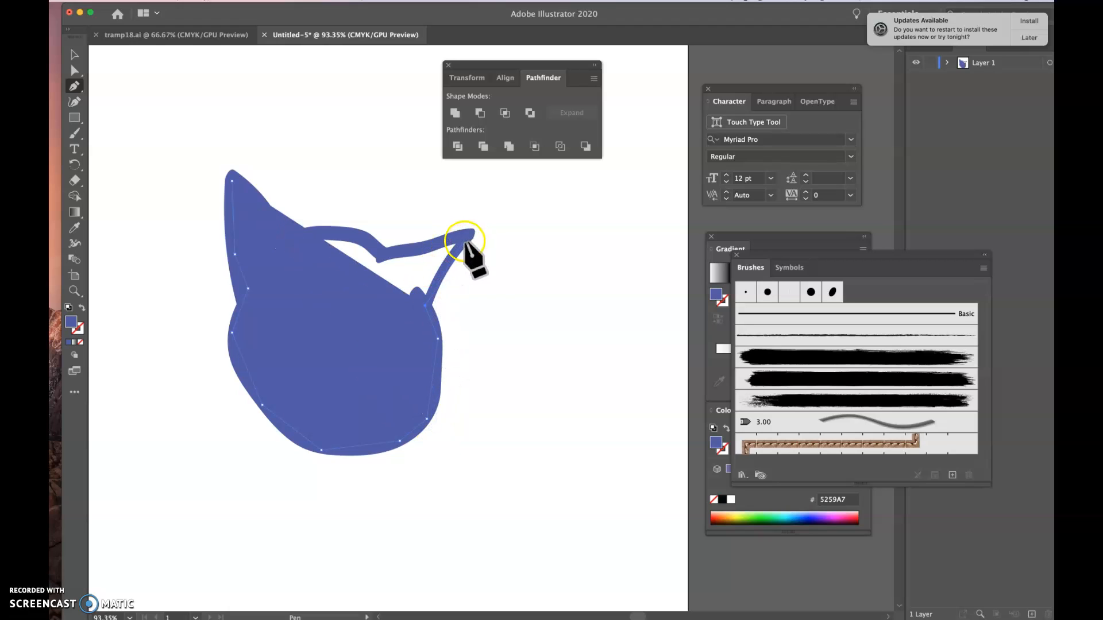
{"action": "left_click", "coordinate": [465, 239]}
{"action": "left_click_drag", "start_coordinate": [373, 260], "coordinate": [403, 296]}
{"action": "left_click", "coordinate": [371, 259]}
{"action": "left_click", "coordinate": [353, 232]}
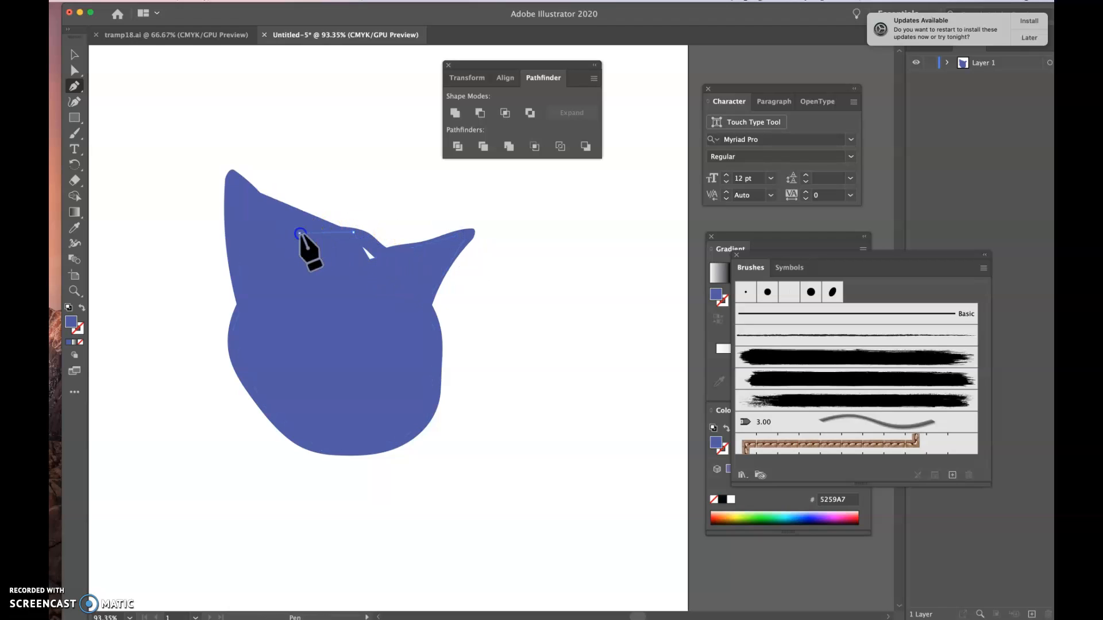
{"action": "left_click", "coordinate": [300, 233]}
{"action": "left_click", "coordinate": [285, 241]}
{"action": "left_click", "coordinate": [231, 175]}
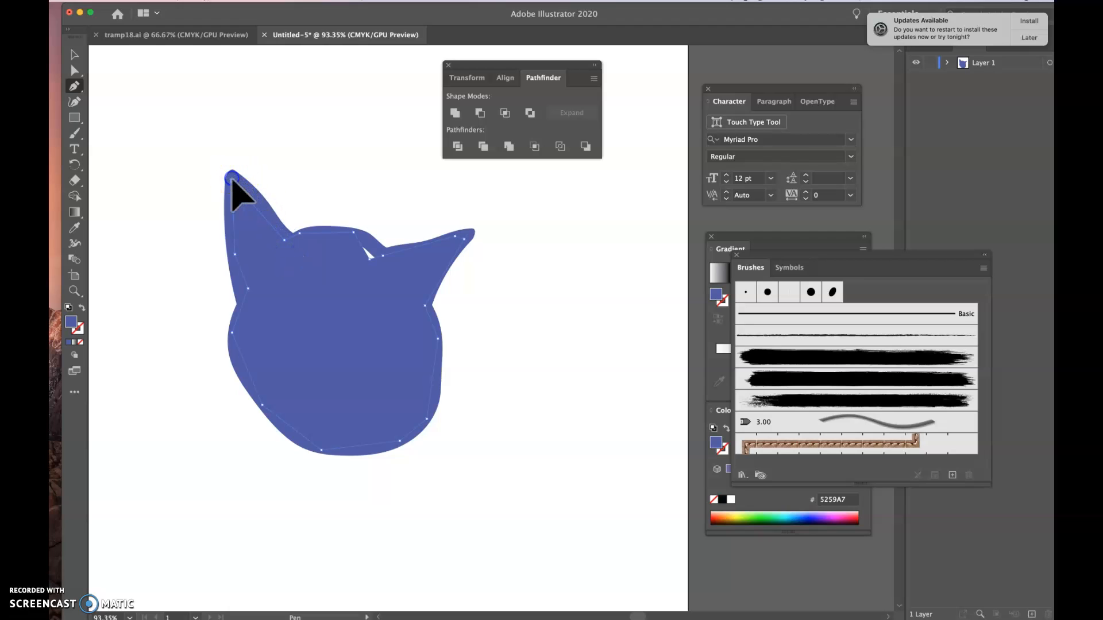
- Send the traced head shape to the back behind the outline and set its fill to green 53A568
{"action": "left_click", "coordinate": [178, 2]}
{"action": "mouse_move", "coordinate": [187, 19]}
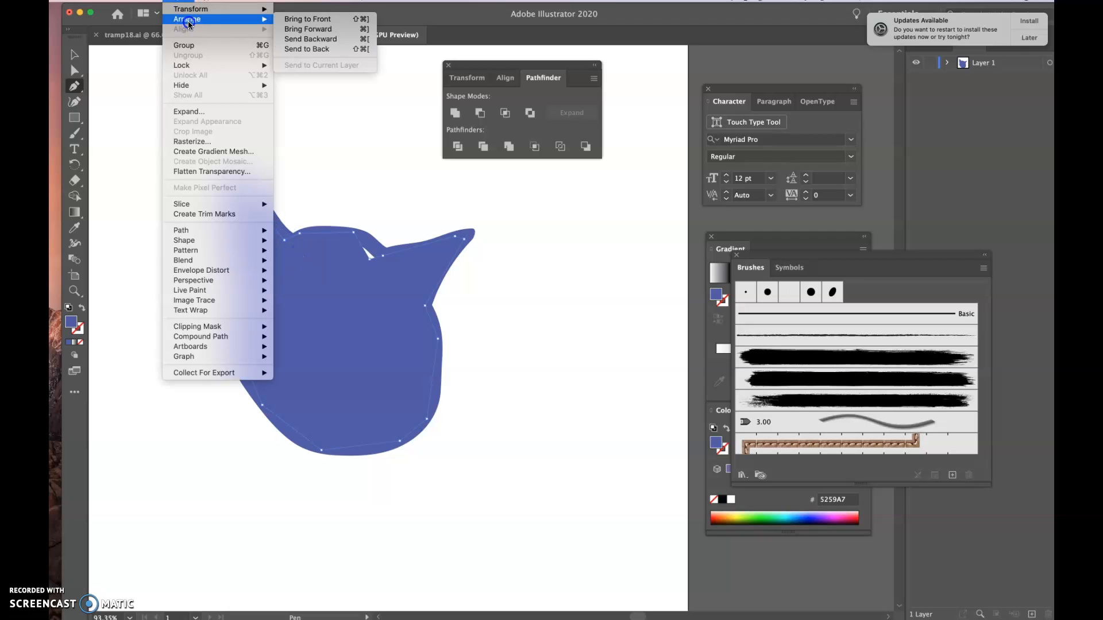
{"action": "left_click", "coordinate": [290, 49]}
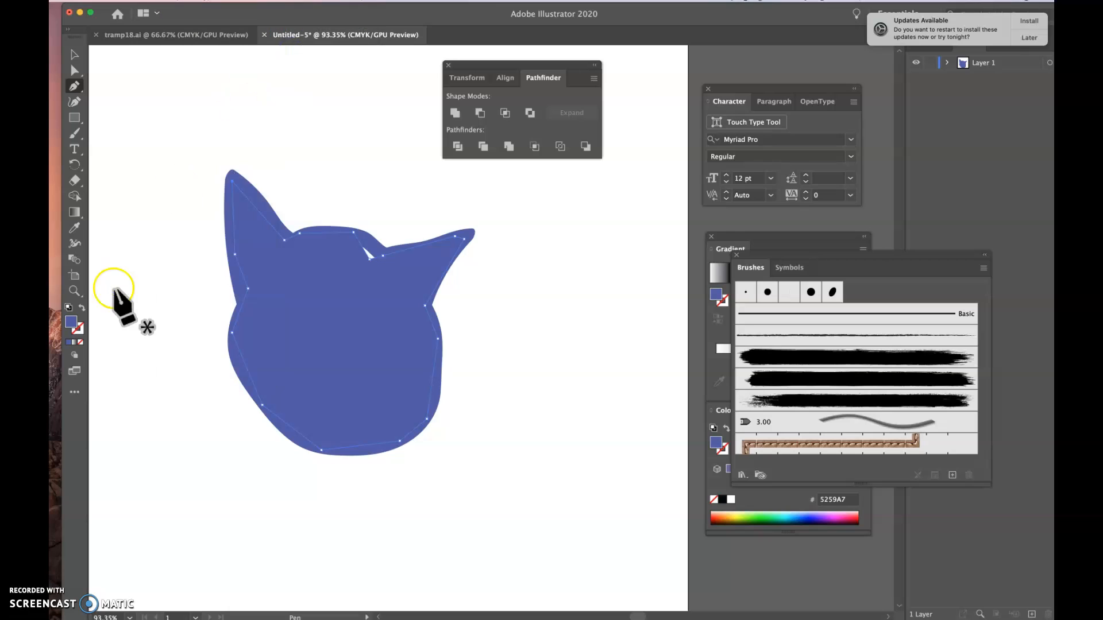
{"action": "left_click", "coordinate": [69, 326]}
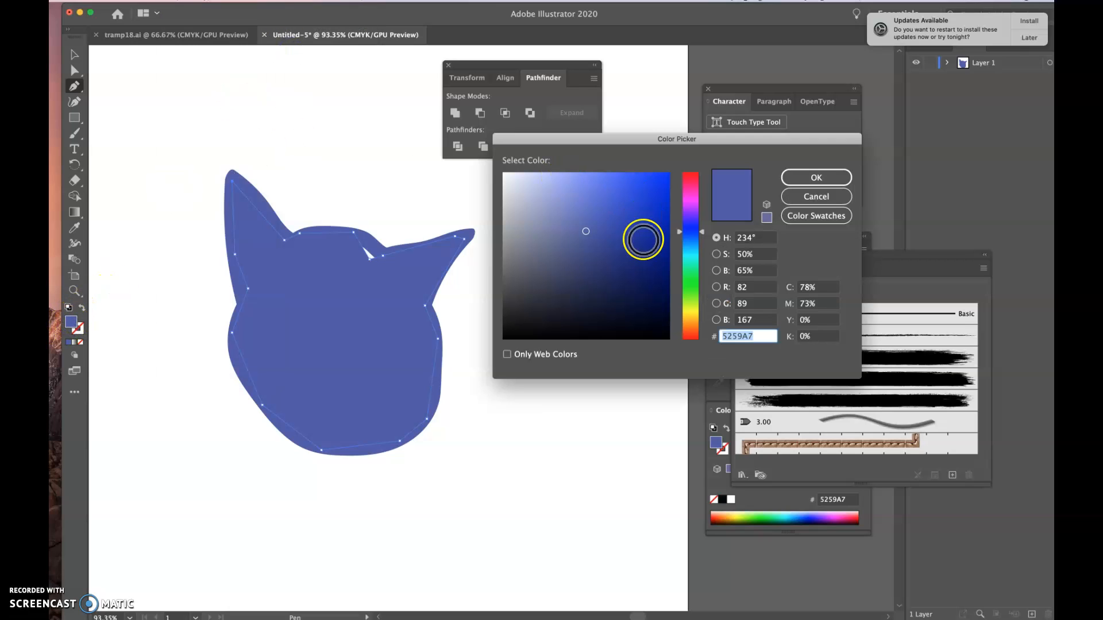
{"action": "left_click", "coordinate": [691, 277]}
{"action": "left_click", "coordinate": [816, 178]}
- Adjust the green shape's anchor at the right ear's inner base so the fill covers the white gap
{"action": "left_click", "coordinate": [74, 70]}
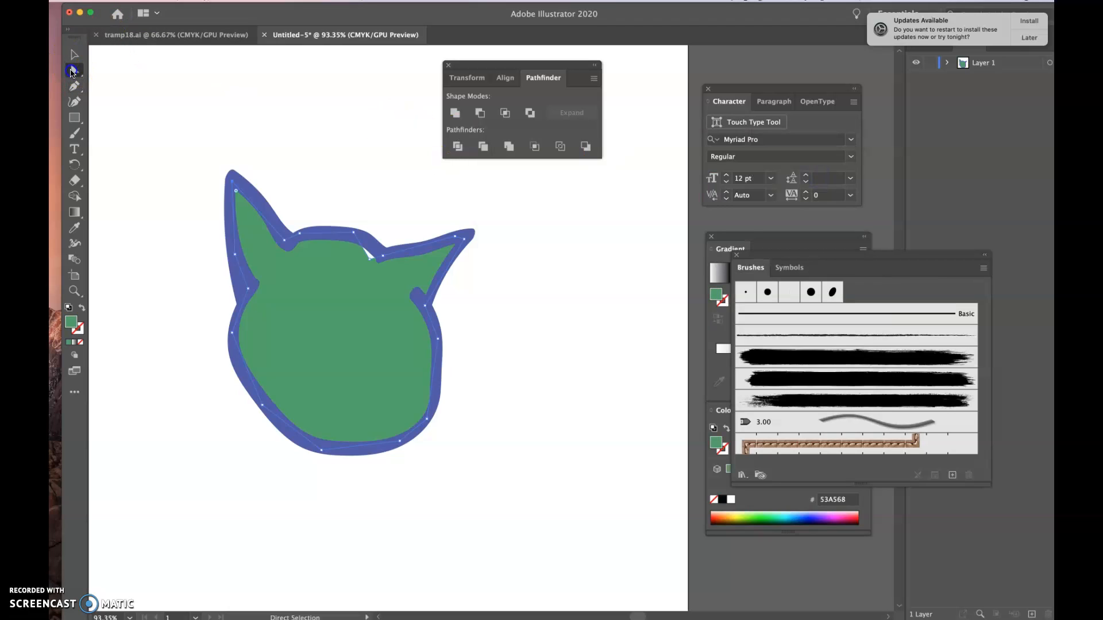
{"action": "left_click", "coordinate": [370, 261]}
{"action": "left_click", "coordinate": [375, 165]}
- Select the outline and the green shape across the left ear and face to examine their anchor points
{"action": "left_click", "coordinate": [270, 233]}
{"action": "left_click", "coordinate": [498, 440]}
{"action": "left_click", "coordinate": [498, 439]}
{"action": "left_click_drag", "start_coordinate": [176, 154], "coordinate": [363, 363]}
{"action": "mouse_move", "coordinate": [325, 608]}
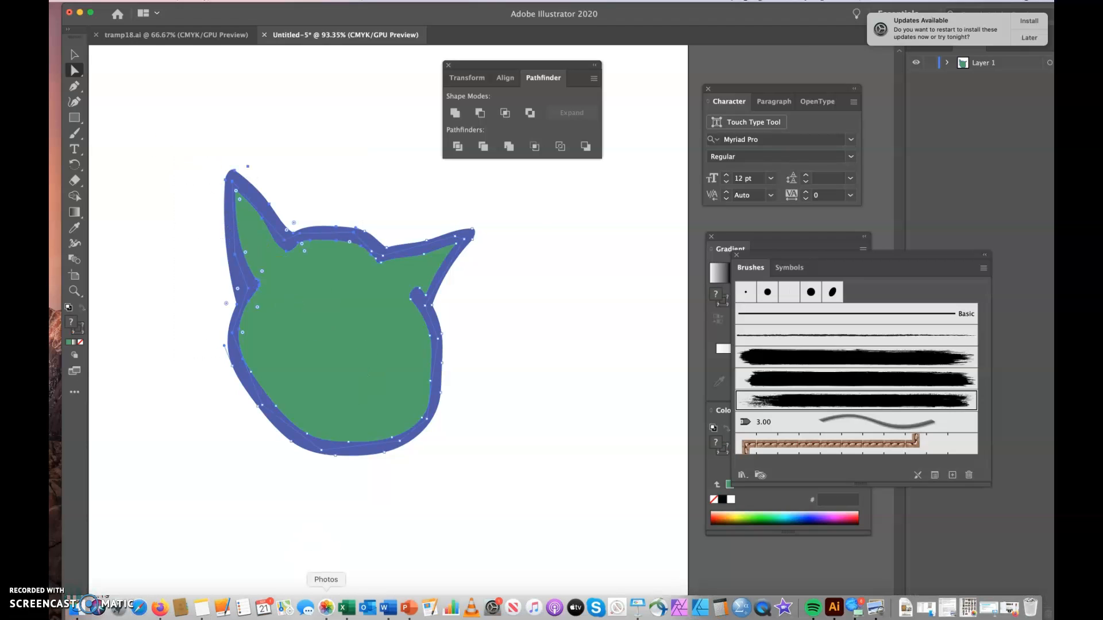
{"action": "left_click", "coordinate": [769, 6]}
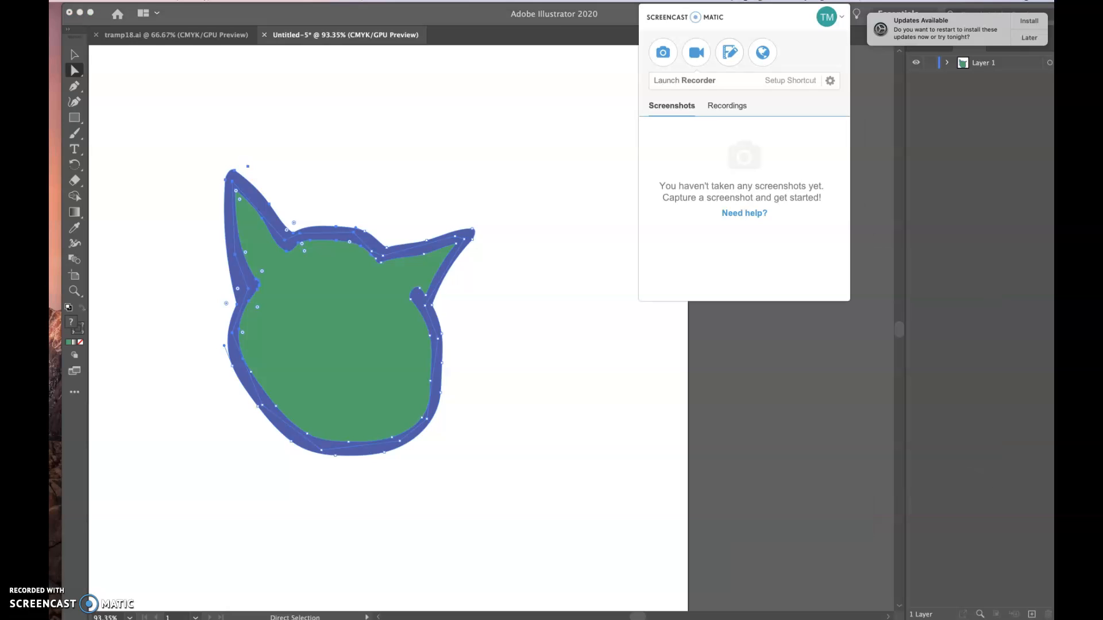